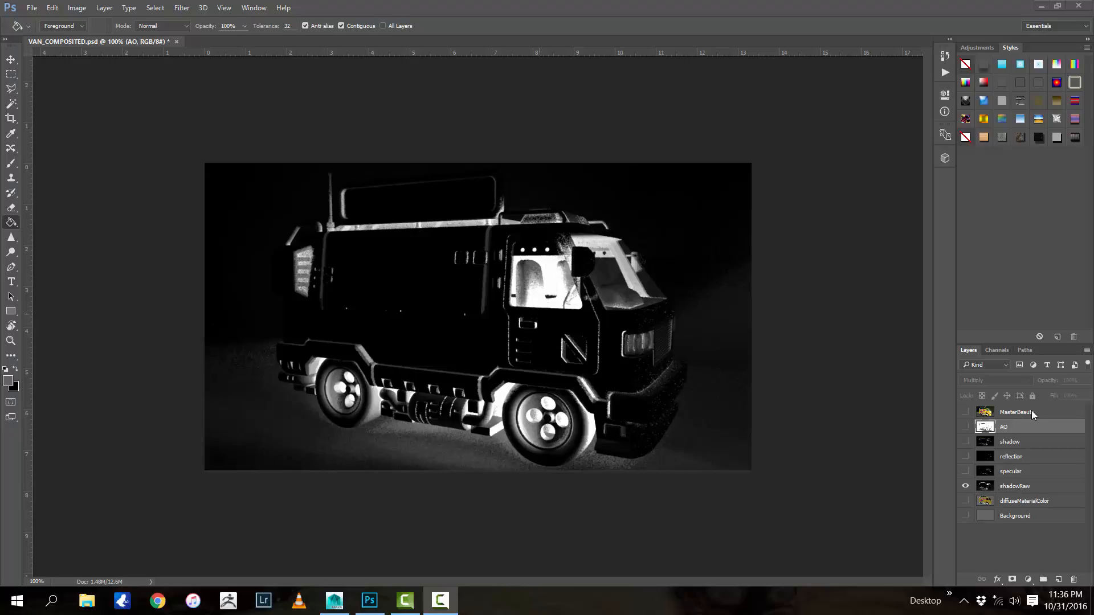
Show the MasterBeauty render for comparison, display the Background and all pass layers from AO to diffuseMaterialColor, and hide MasterBeauty
left_click(962, 412)
left_click(965, 412)
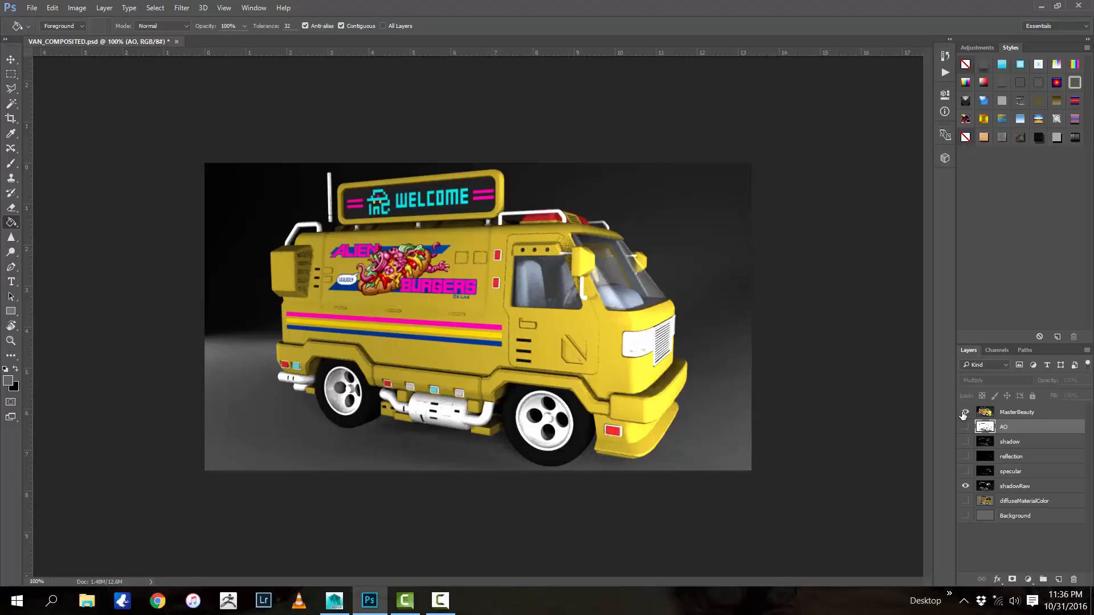
left_click(965, 516)
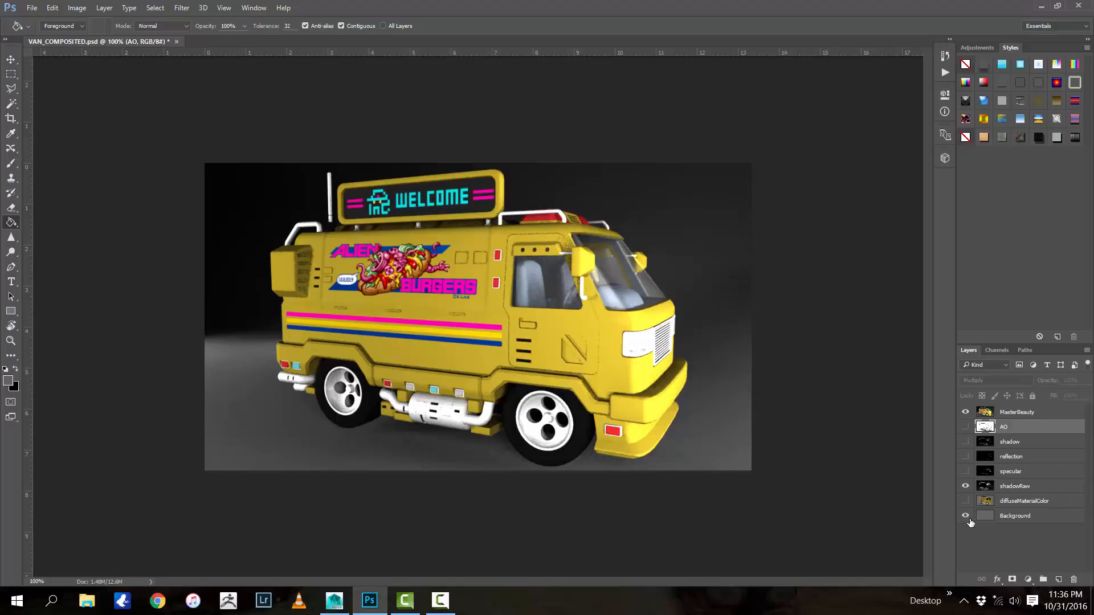
left_click(968, 489)
left_click_drag(967, 427, 968, 503)
left_click(965, 413)
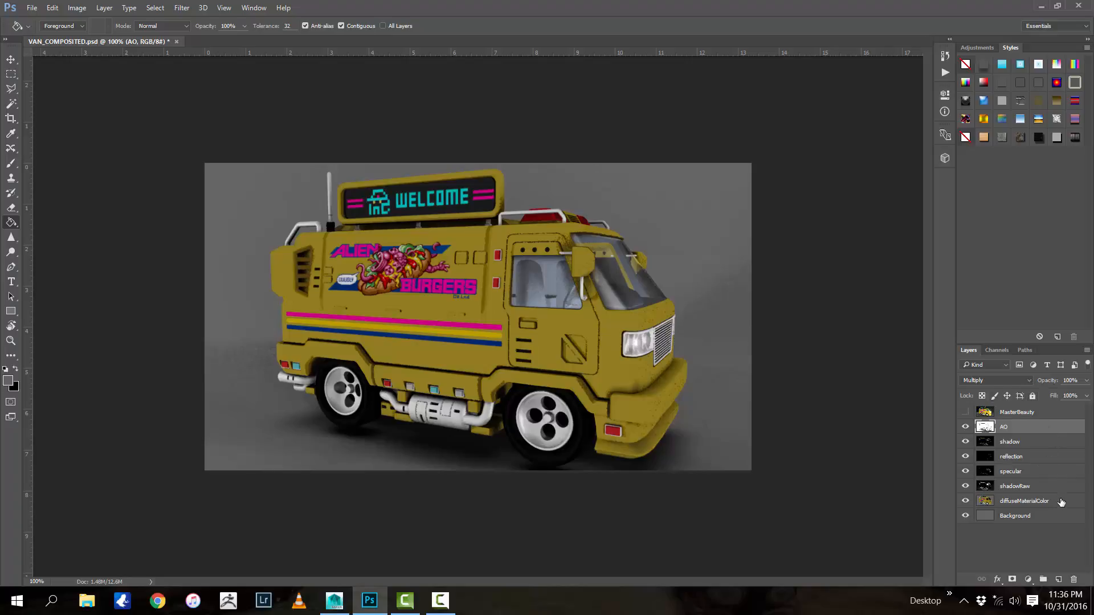
left_click(78, 8)
mouse_move(96, 45)
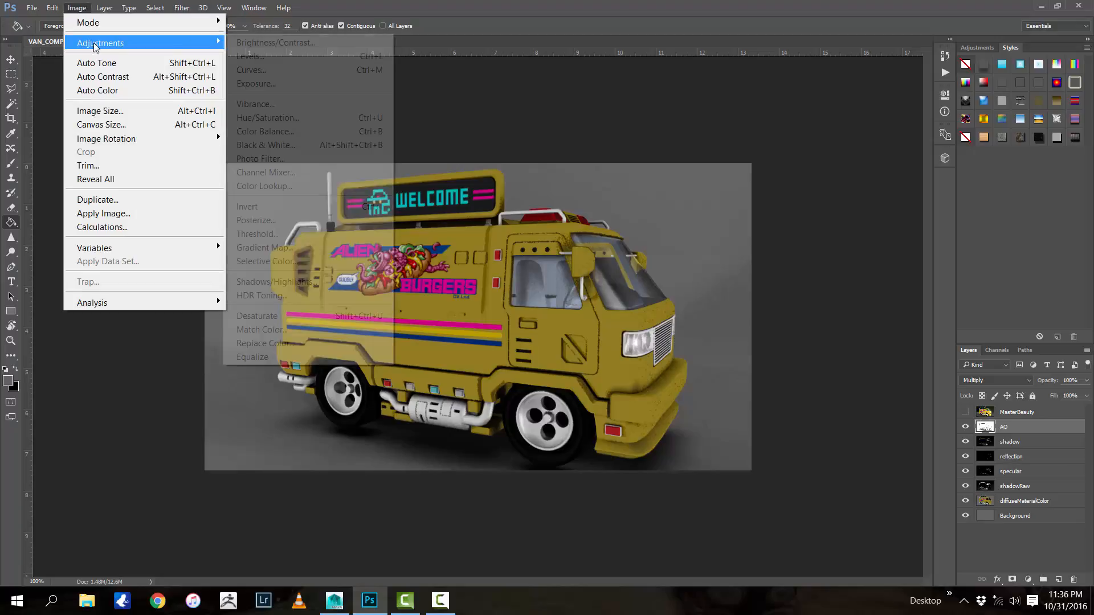
left_click(1023, 538)
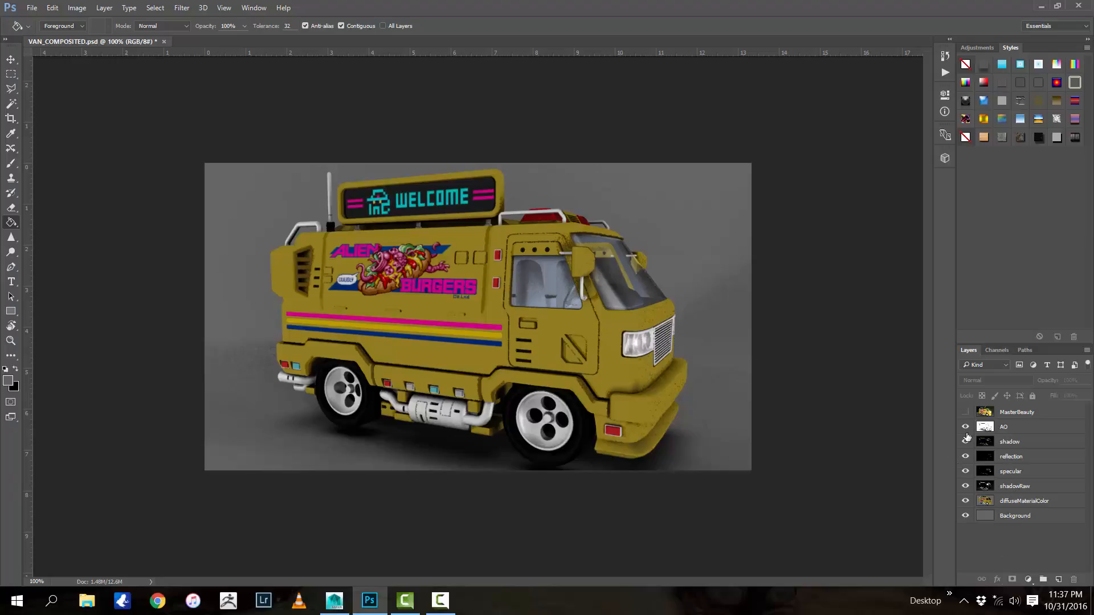
Compare the MasterBeauty render with the pass composite by switching layer visibility, with the Background layer hidden
left_click(965, 412)
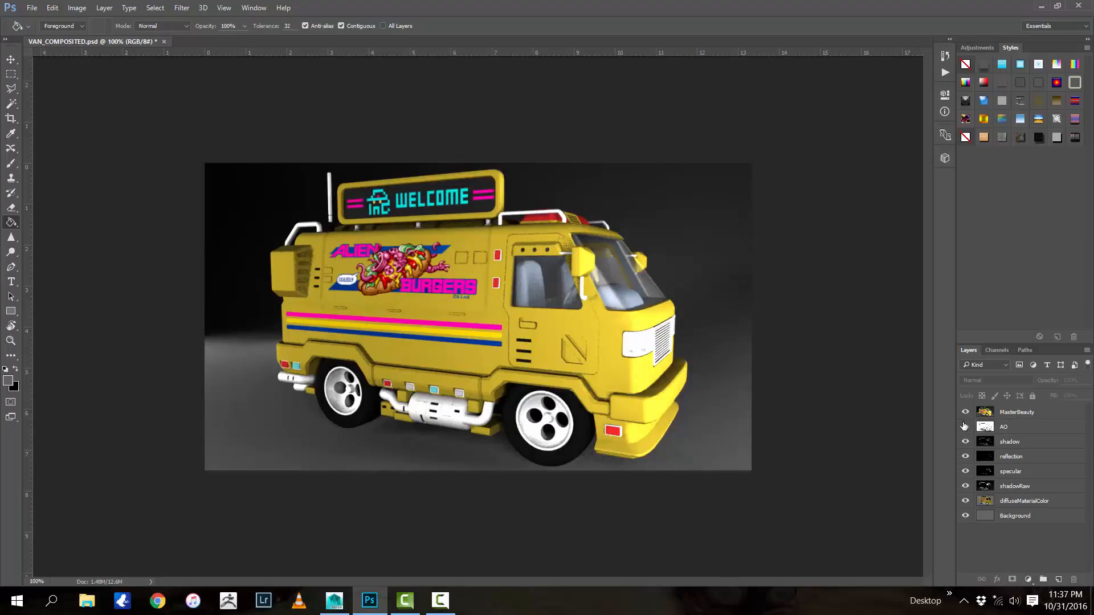
left_click_drag(965, 427, 966, 510)
left_click(966, 516)
left_click_drag(965, 427, 954, 523)
left_click(966, 517)
left_click(964, 413)
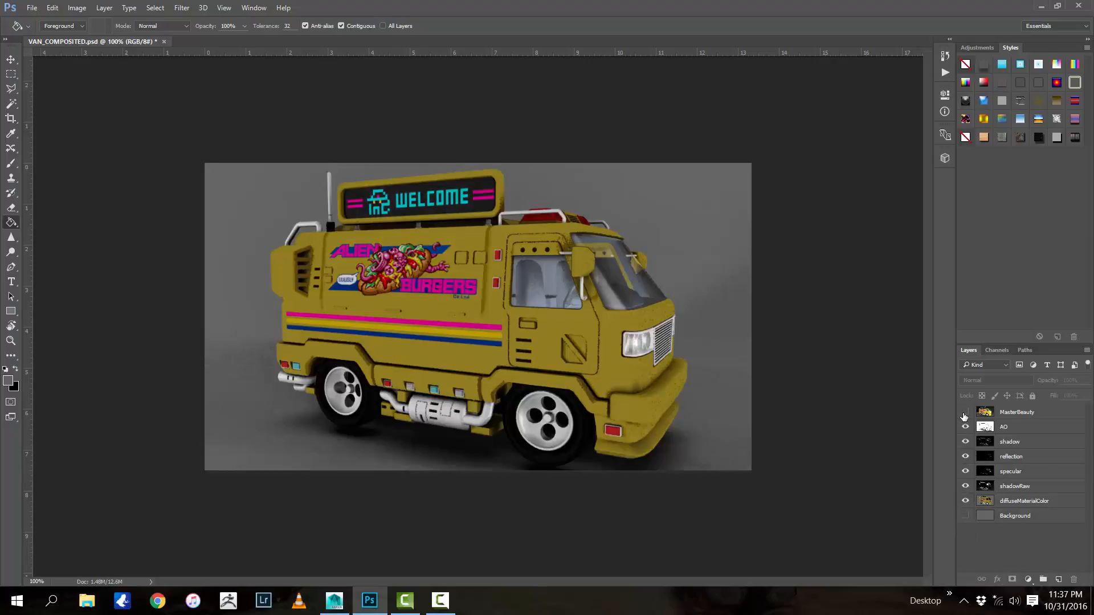
View the AO pass on its own, followed by the shadow pass on its own
left_click(965, 442)
left_click_drag(969, 454, 950, 487)
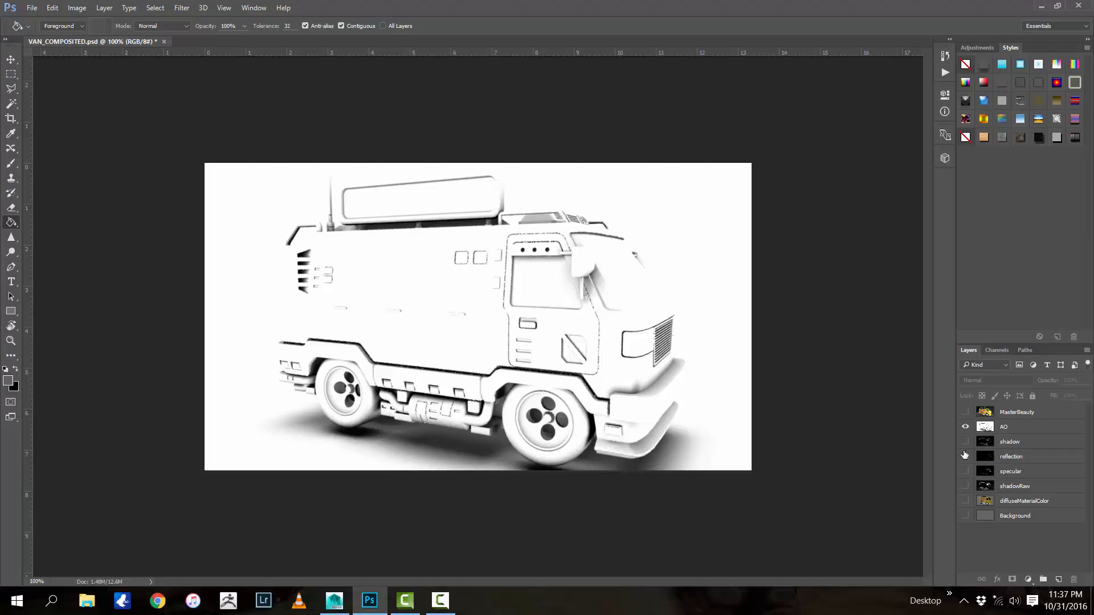
left_click(965, 427)
left_click(964, 441)
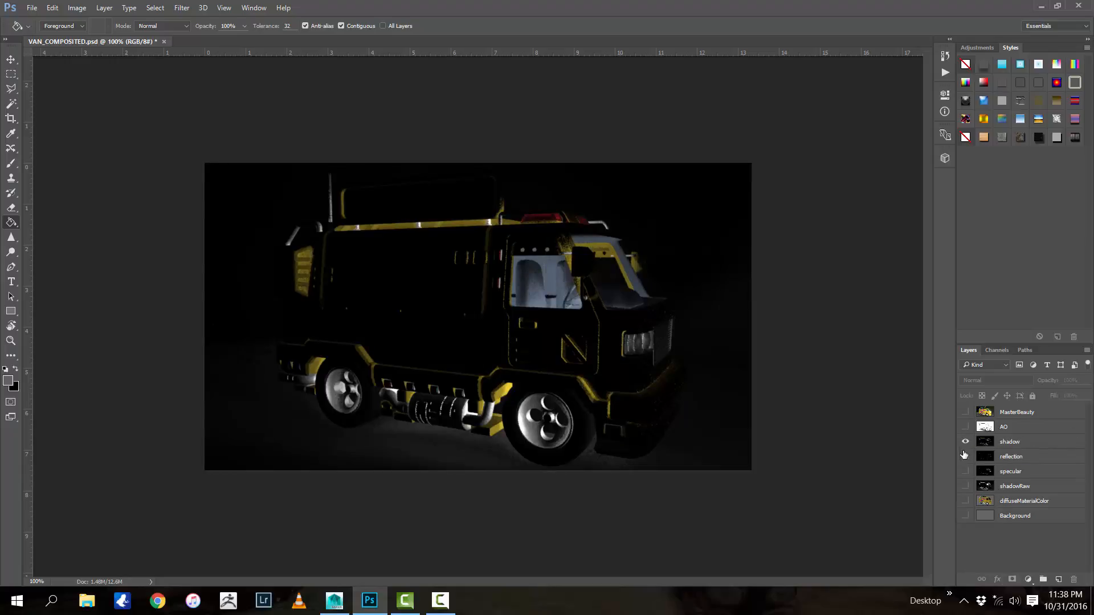
Compare the shadow and shadowRaw passes by alternating their visibility, ending with only the shadow pass visible
left_click(965, 486)
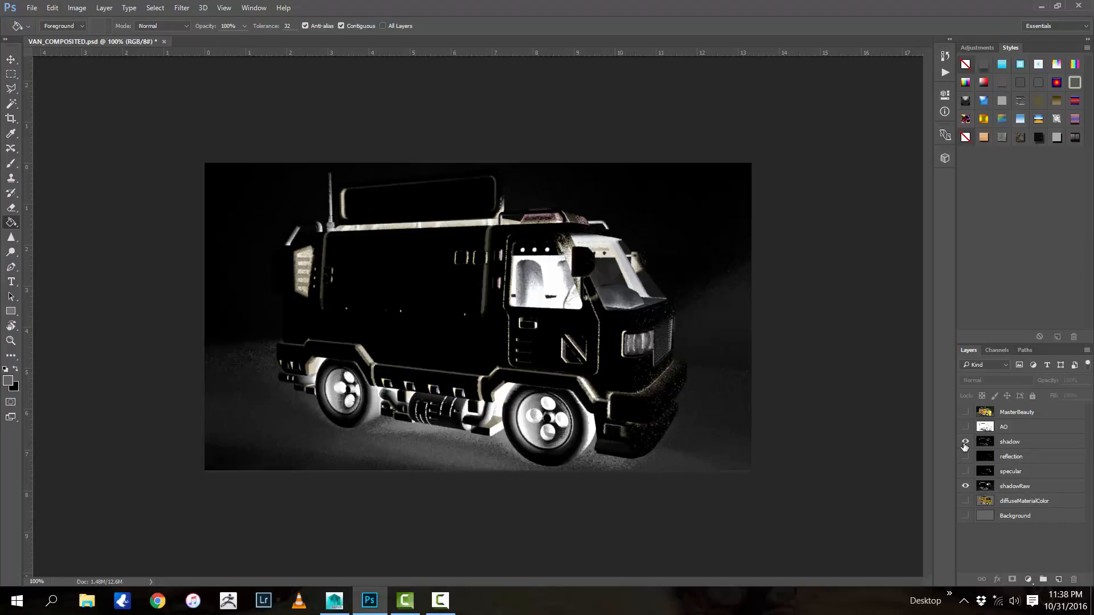
left_click(964, 442)
left_click(965, 442)
left_click(964, 442)
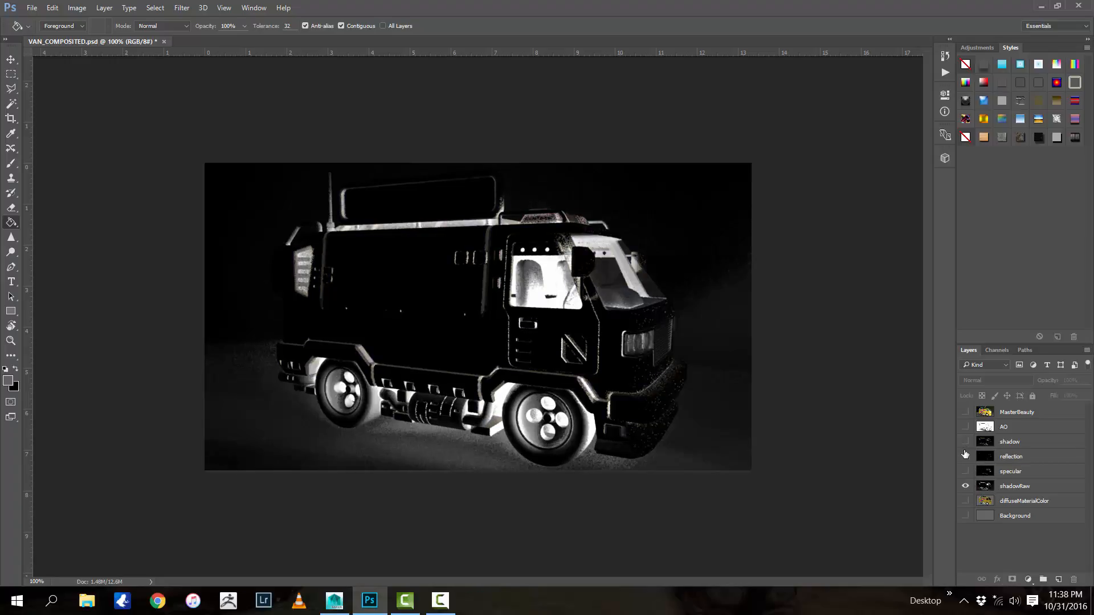
left_click(965, 486)
left_click(965, 442)
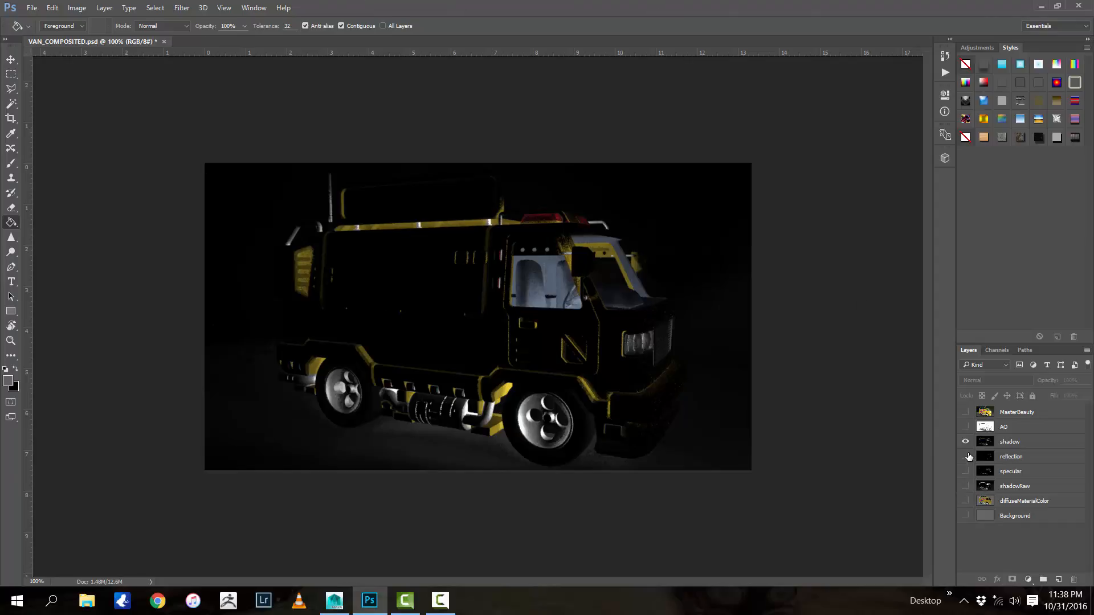
left_click(965, 485, "alt")
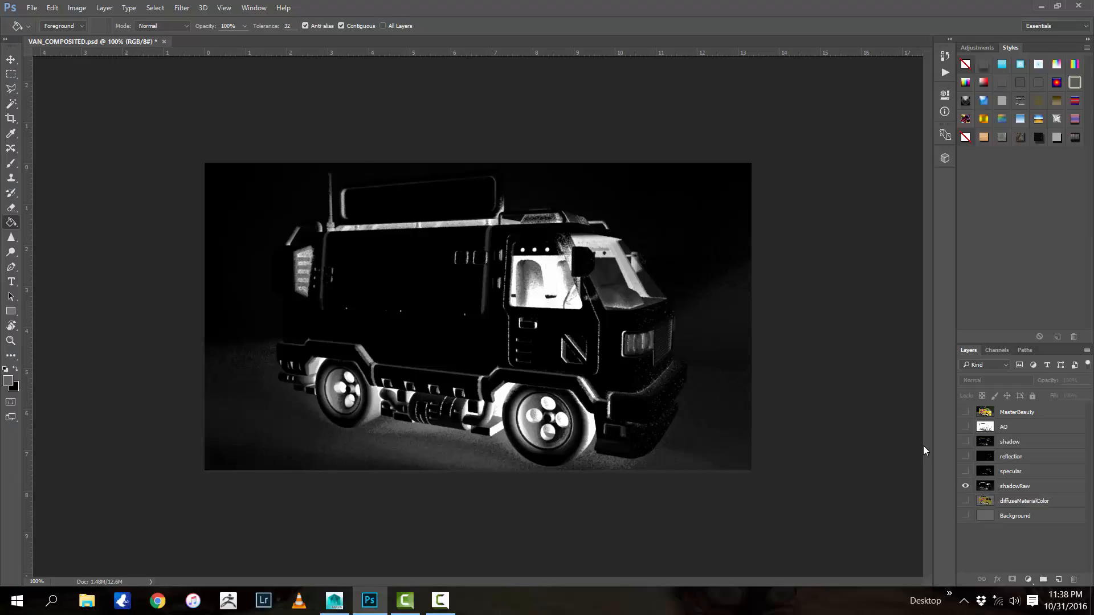
left_click(964, 442)
left_click(964, 486)
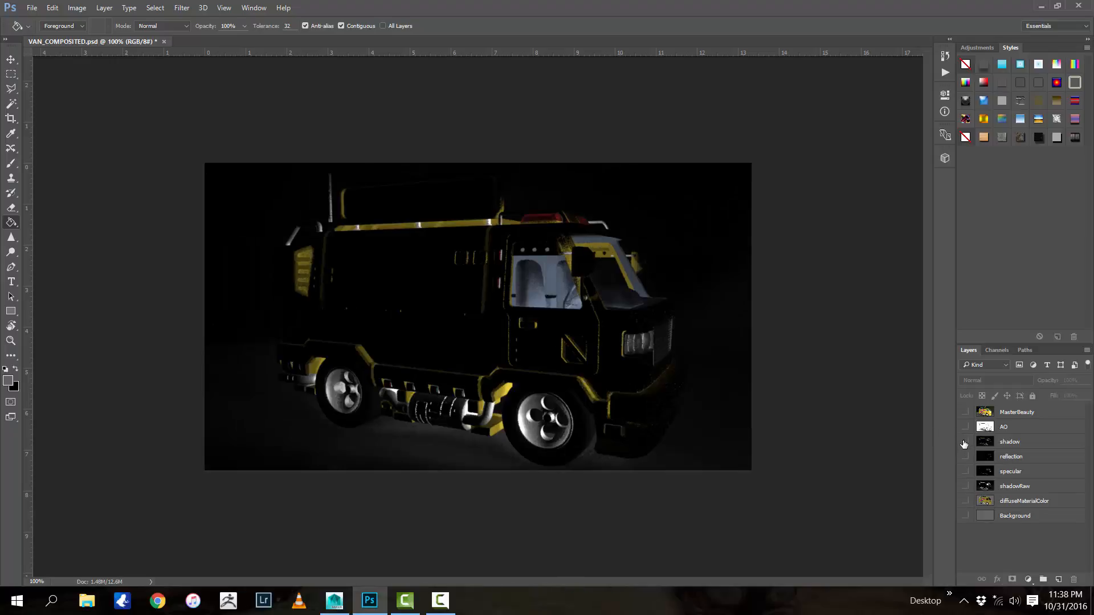
View the reflection, specular and diffuseMaterialColor passes one at a time, leaving only diffuseMaterialColor visible
left_click(964, 441)
left_click(964, 457)
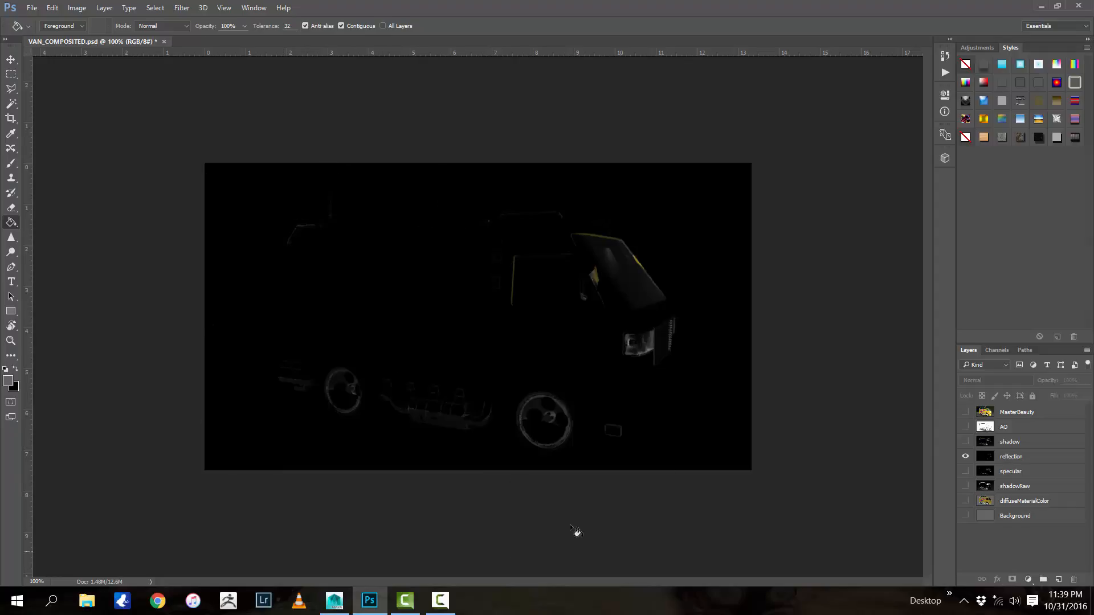
left_click(967, 456)
left_click(965, 471)
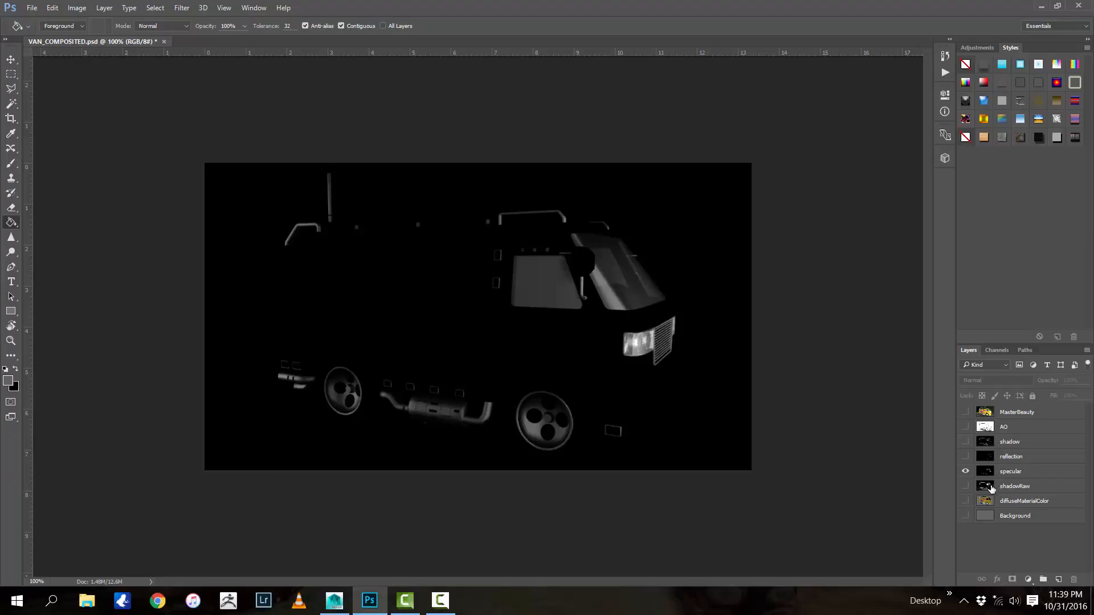
left_click(965, 472)
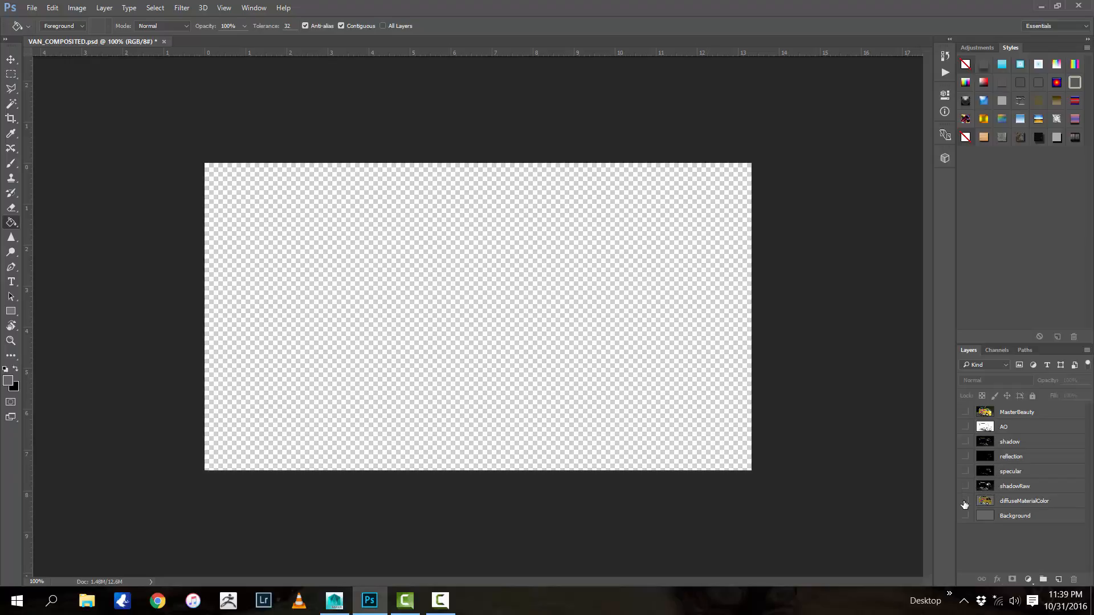
left_click(964, 501)
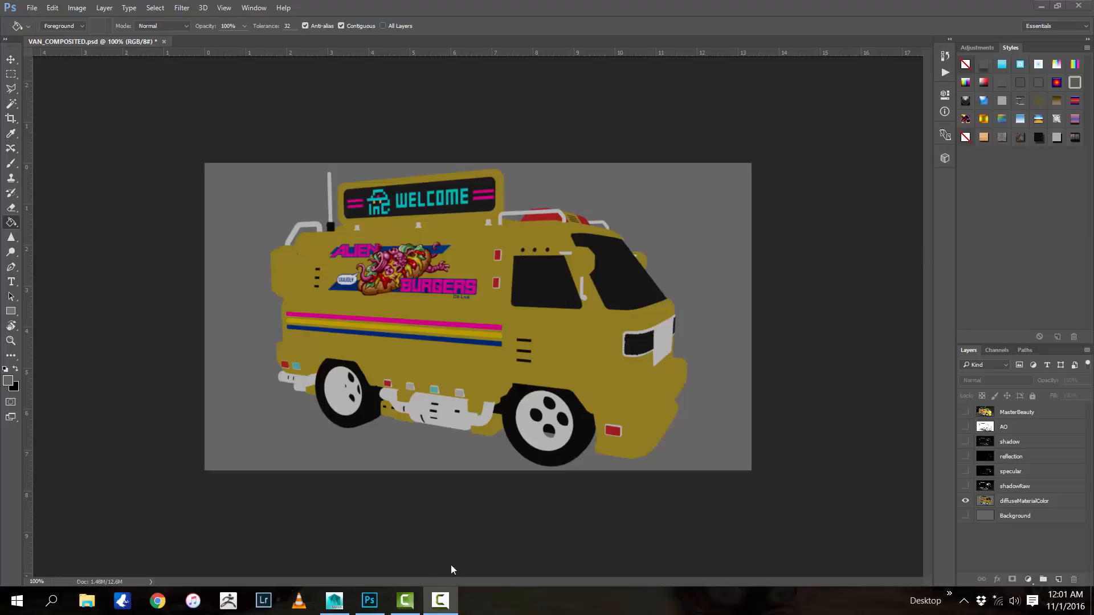
Switch to Maya and inspect the van scene and its area lights in the perspective view, returning to the render camera view
left_click(337, 605)
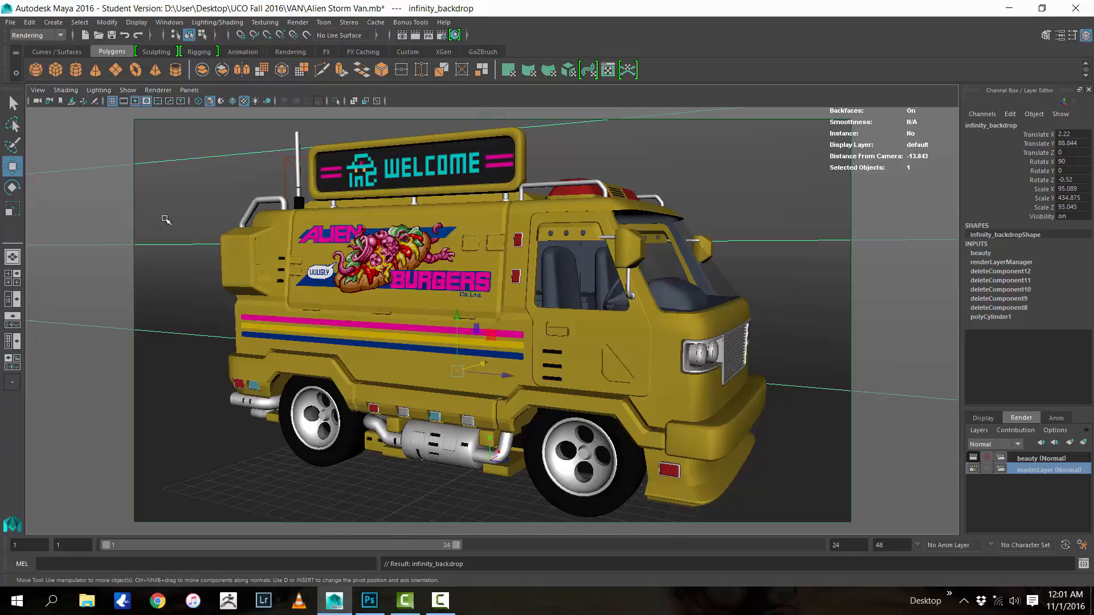
key("space")
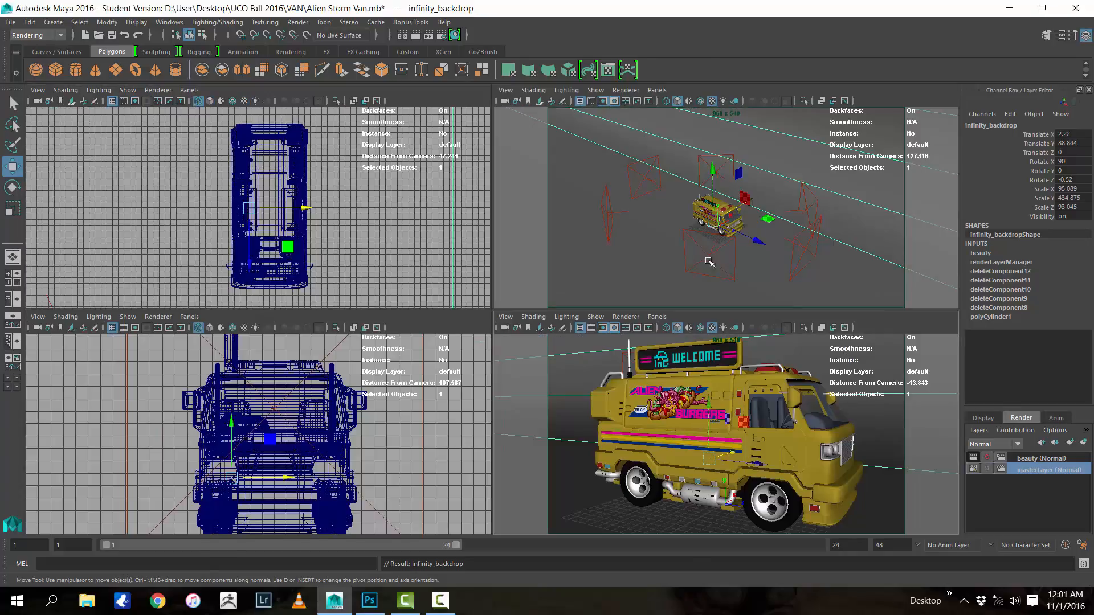
key("space")
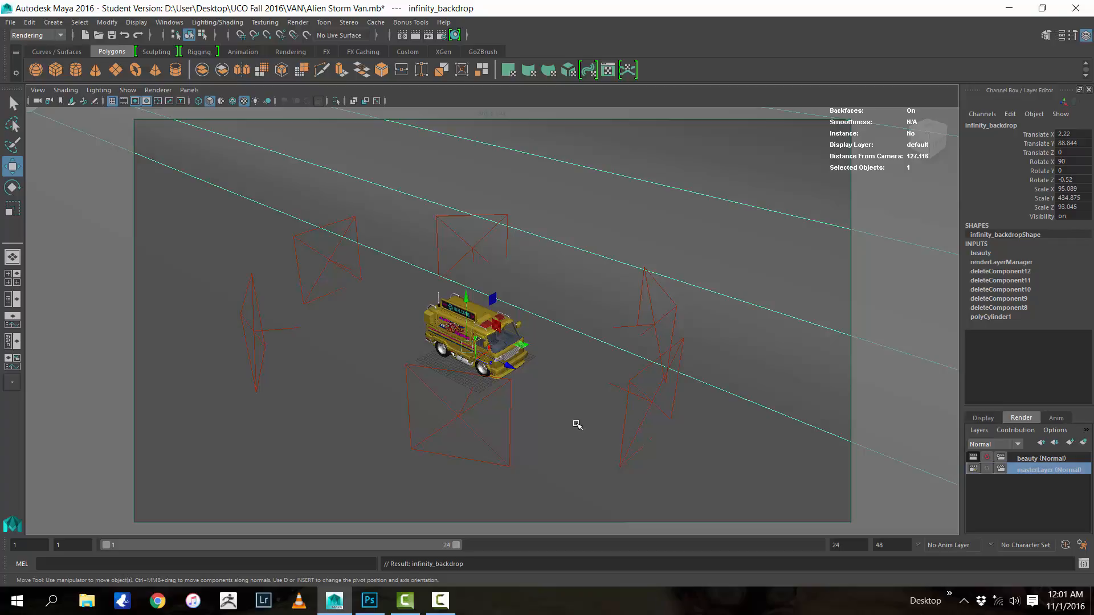
key("space")
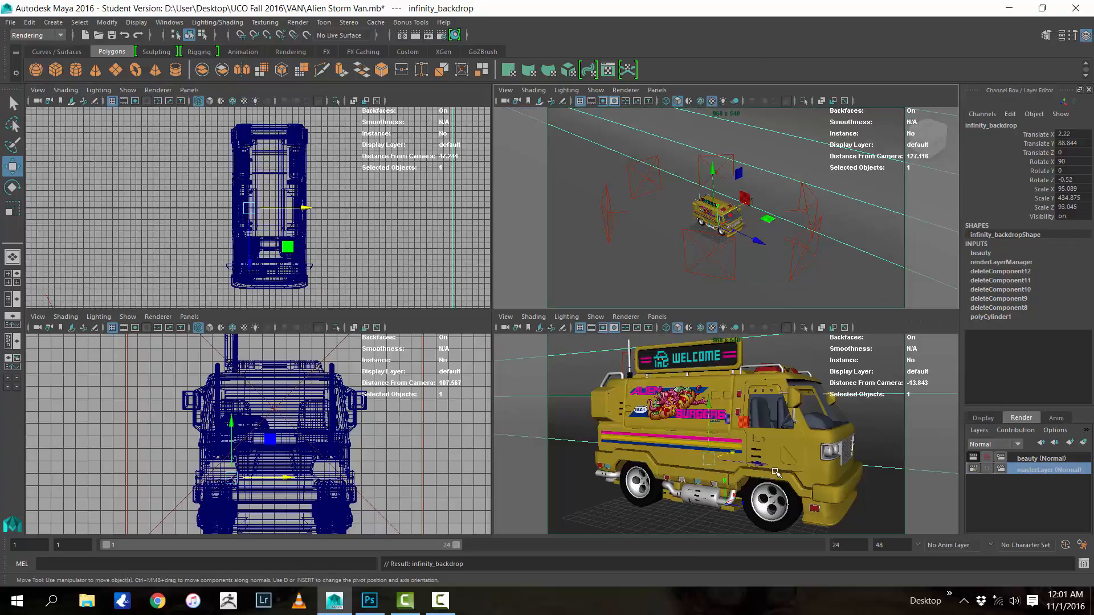
key("space")
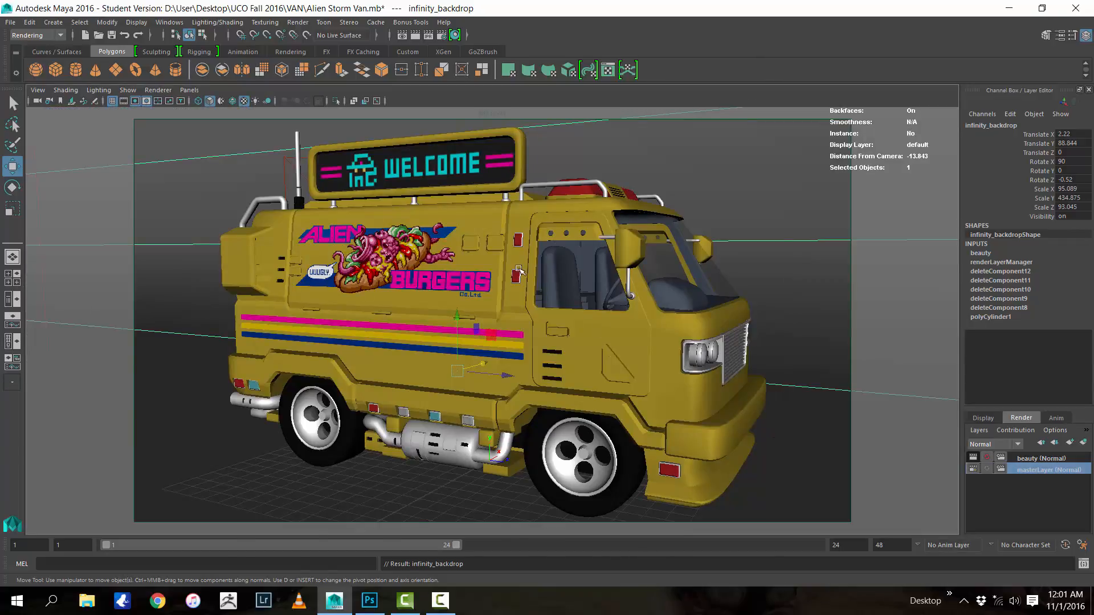
Make masterLayer the current render layer and create a polygon cube, cylinder, cone, torus and sphere at the origin
left_click(1053, 459)
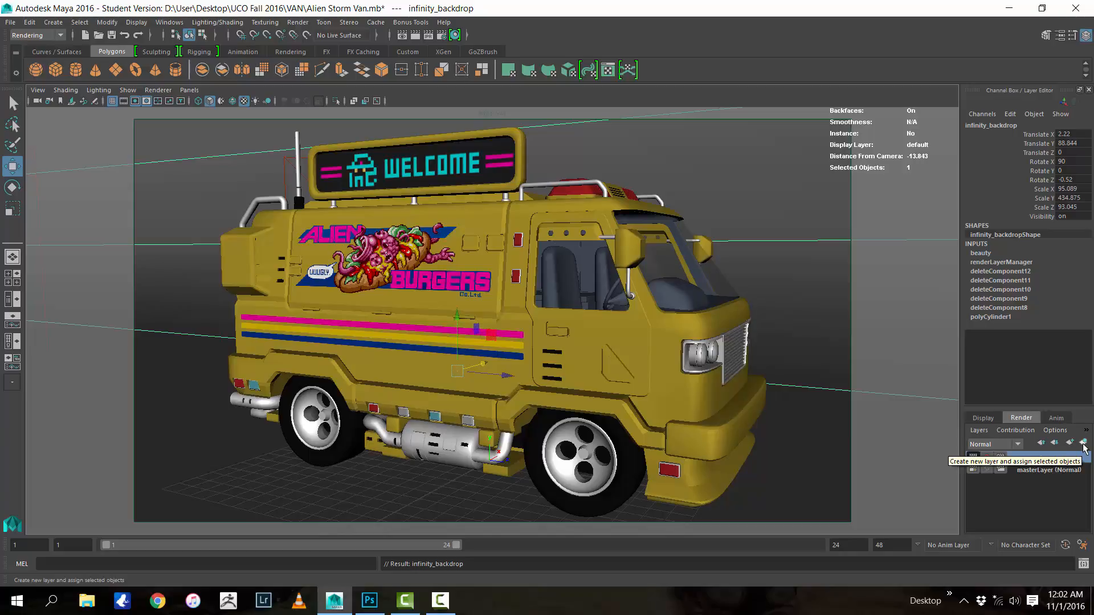
left_click(1057, 470)
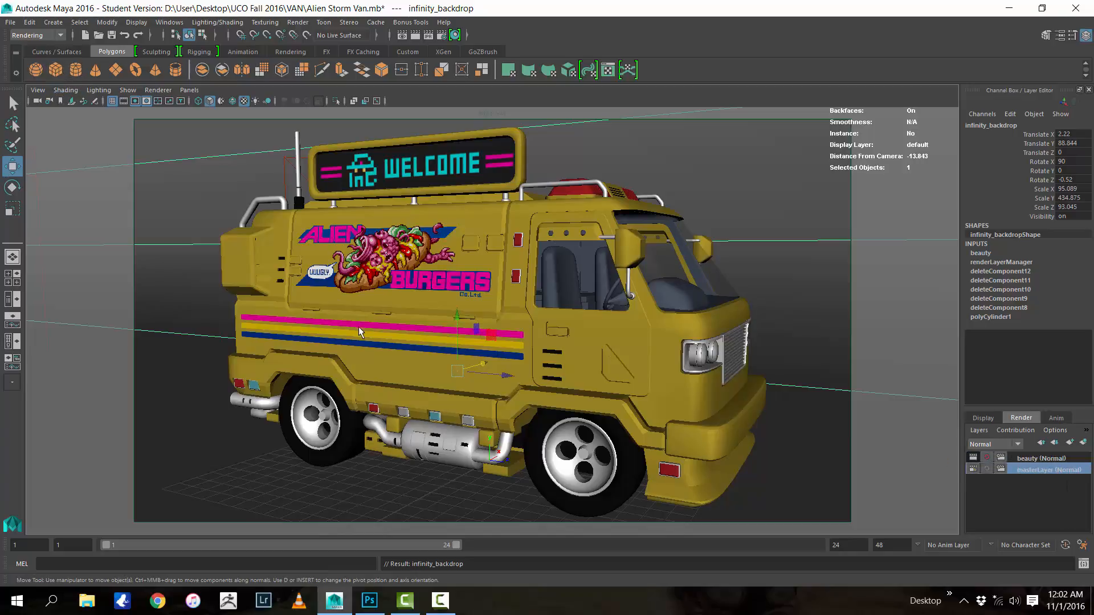
left_click(55, 71)
left_click(78, 75)
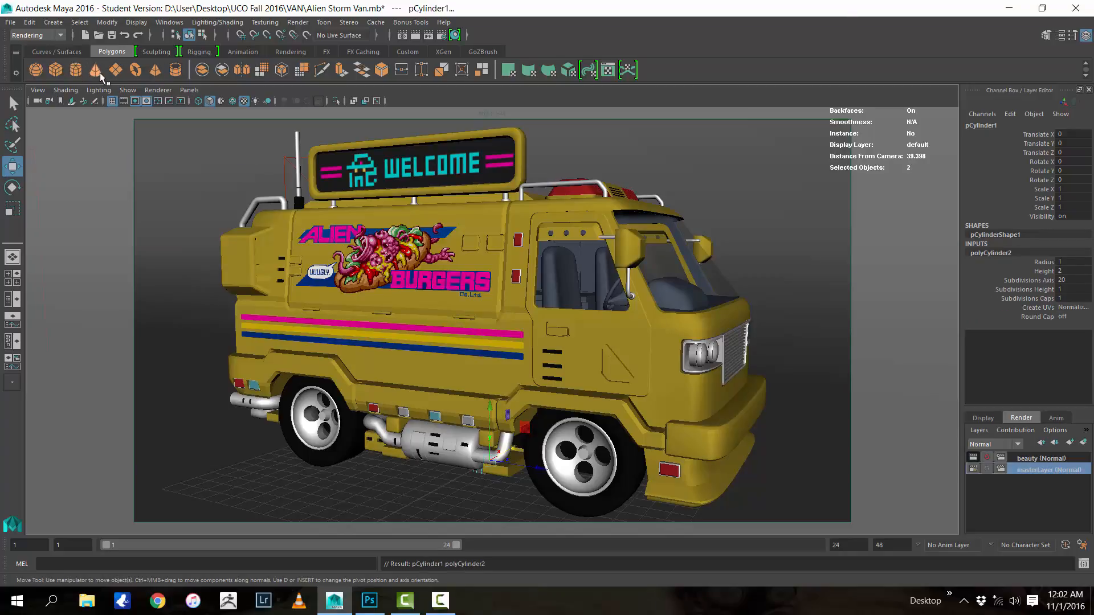
left_click(98, 72)
left_click(132, 72)
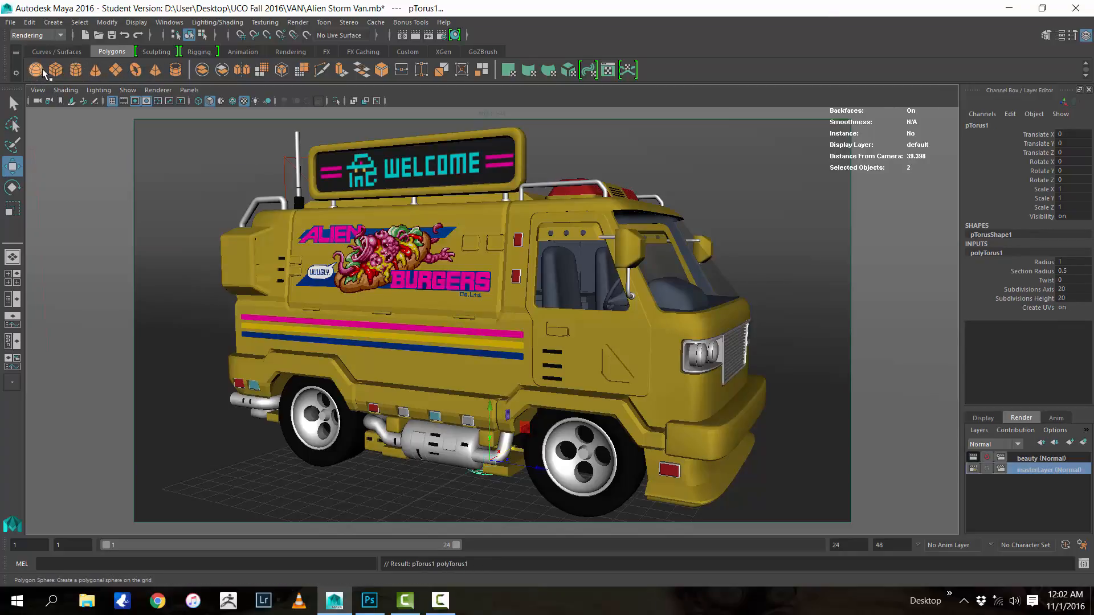
left_click(39, 70)
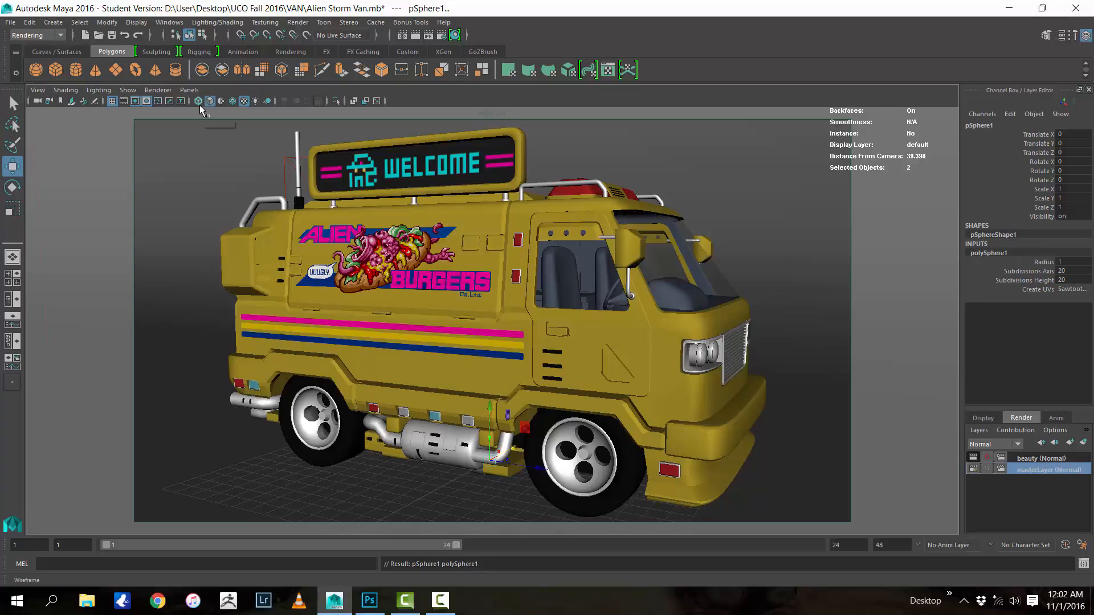
Select the five new primitives in the Outliner and create a new render layer with them assigned
left_click(163, 27)
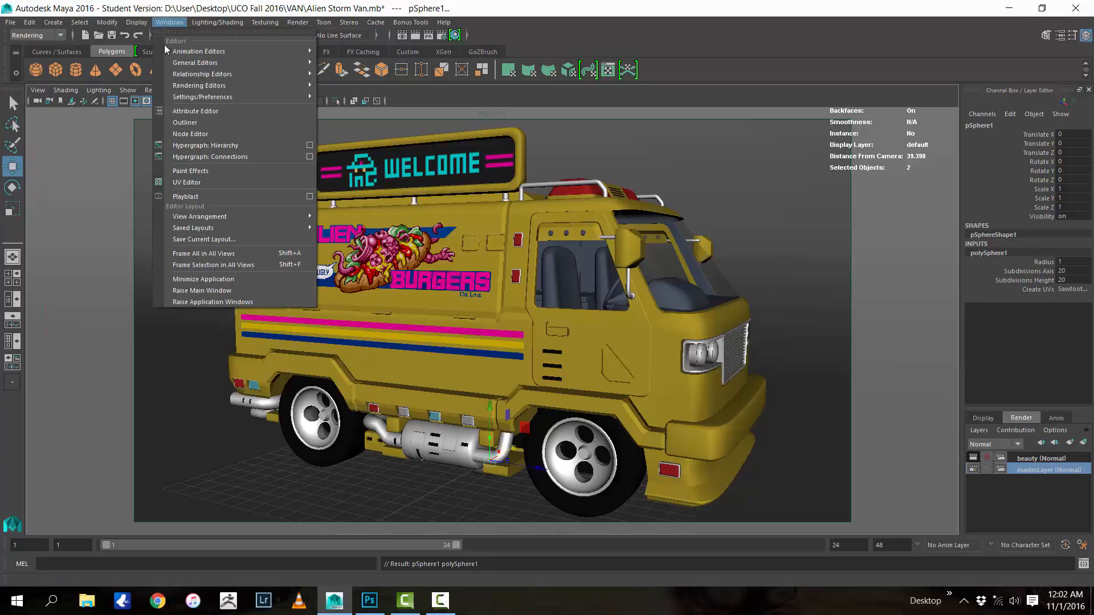
left_click(190, 117)
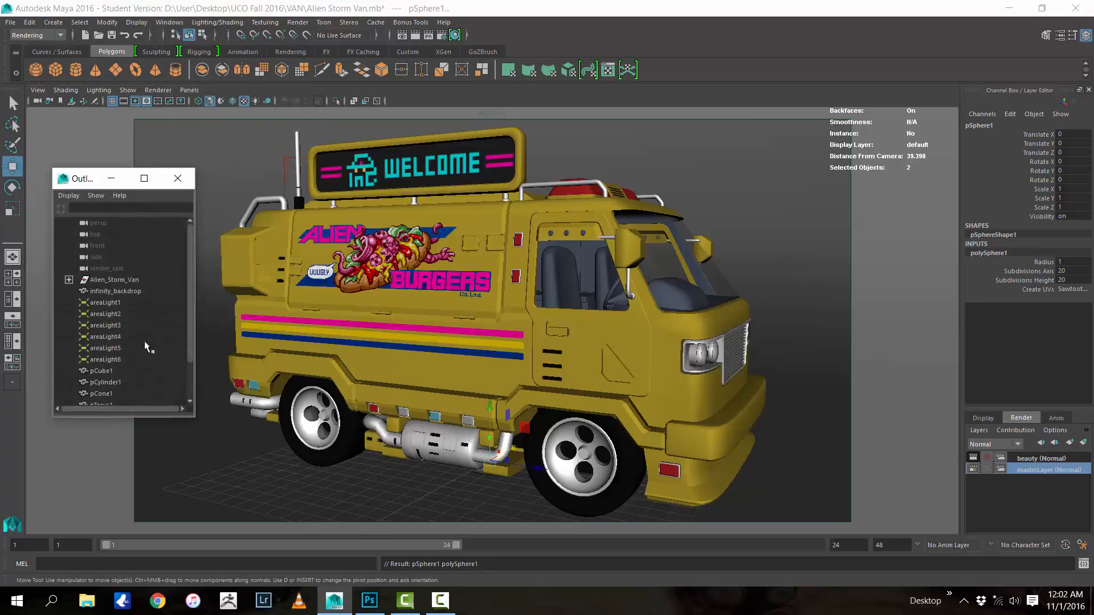
scroll(103, 360, "down", 2)
left_click(100, 326)
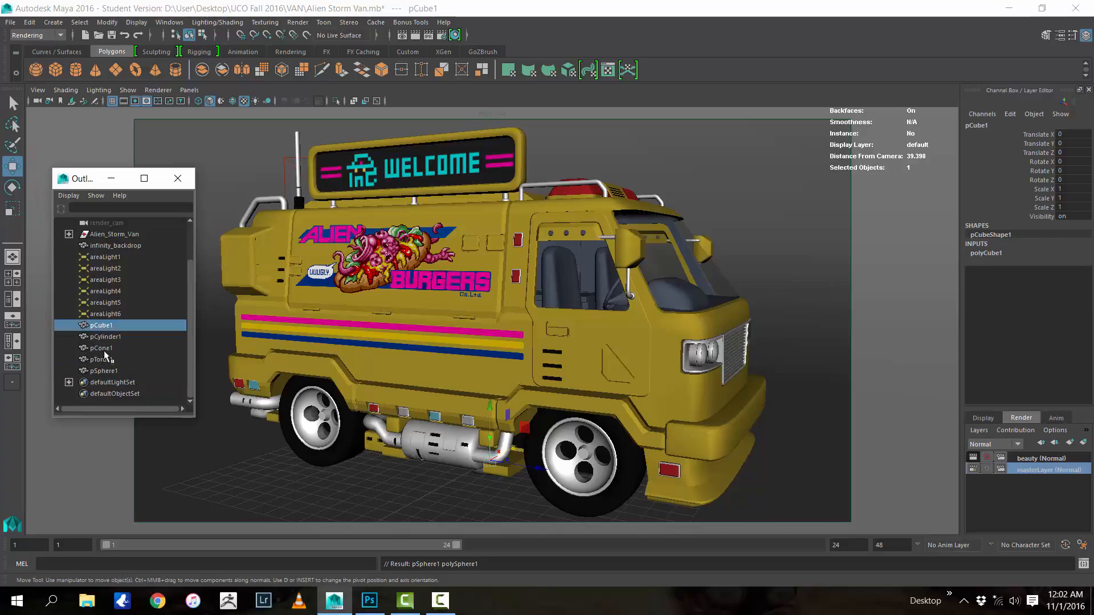
left_click(105, 370, "shift")
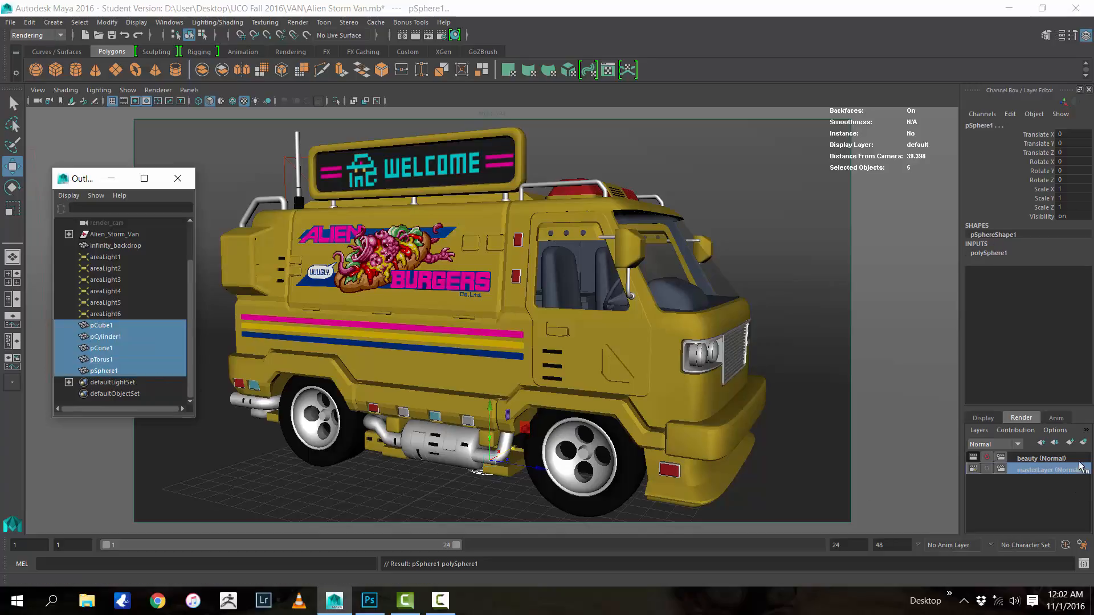
left_click(1082, 443)
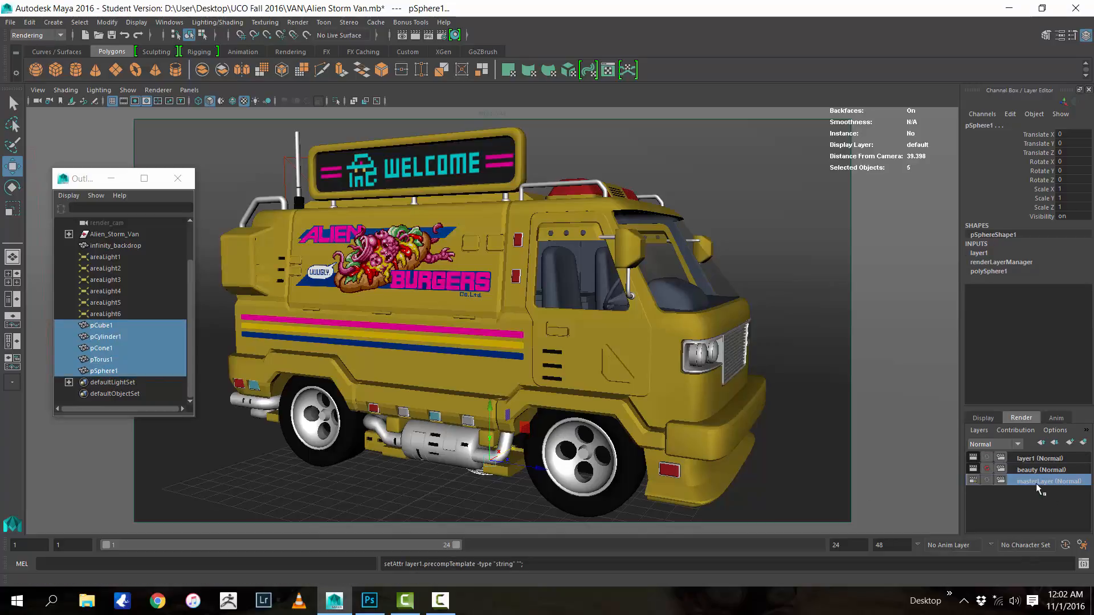
Activate the new render layer to view only its assigned primitives, and clear the selection
left_click(1028, 459)
left_click(1028, 459)
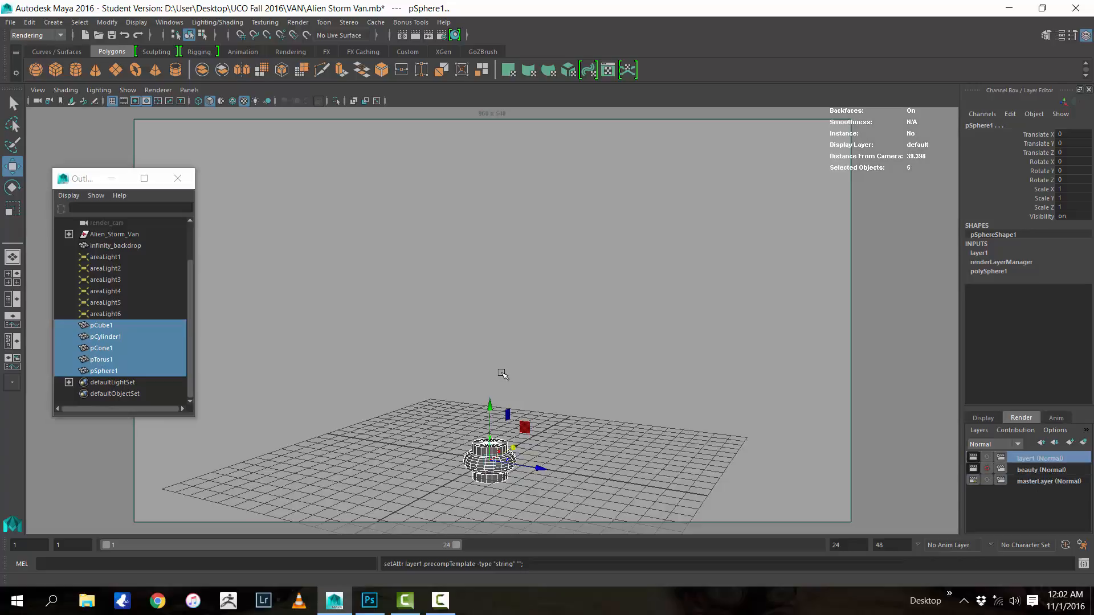
left_click(635, 378)
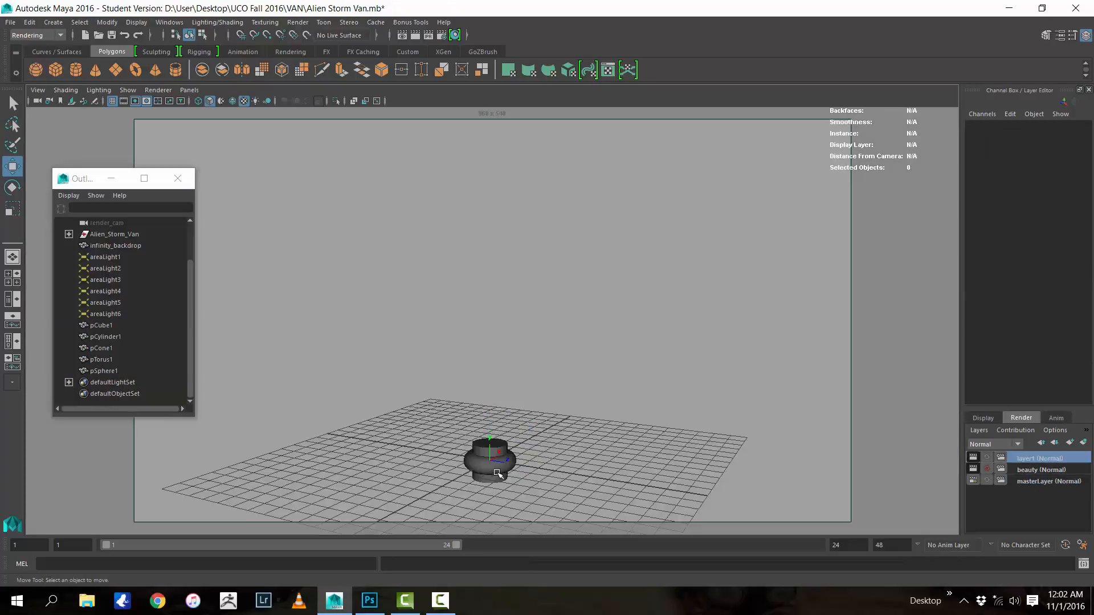
Spread the torus, cylinder and sphere apart on the grid, moving the torus about 4.6 in Z and the sphere about 10.7 in X
left_click(510, 470)
left_click(490, 461)
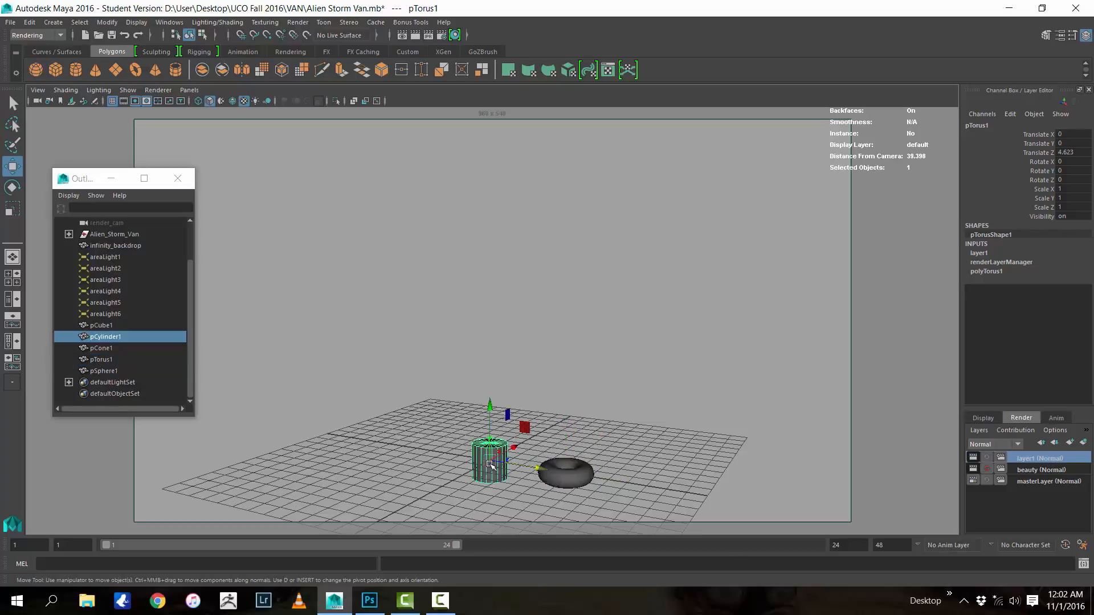
left_click_drag(523, 470, 580, 414)
left_click(479, 447)
left_click(496, 453)
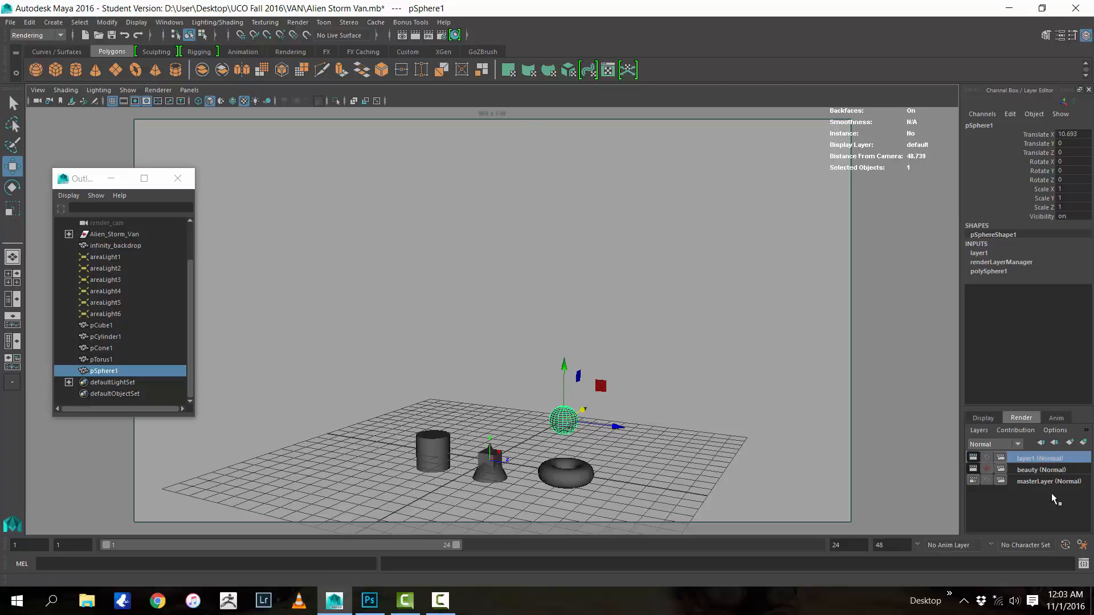
Delete the layer1 render layer and the five primitives, pCube1 through pSphere1, from the scene
right_click(1043, 459)
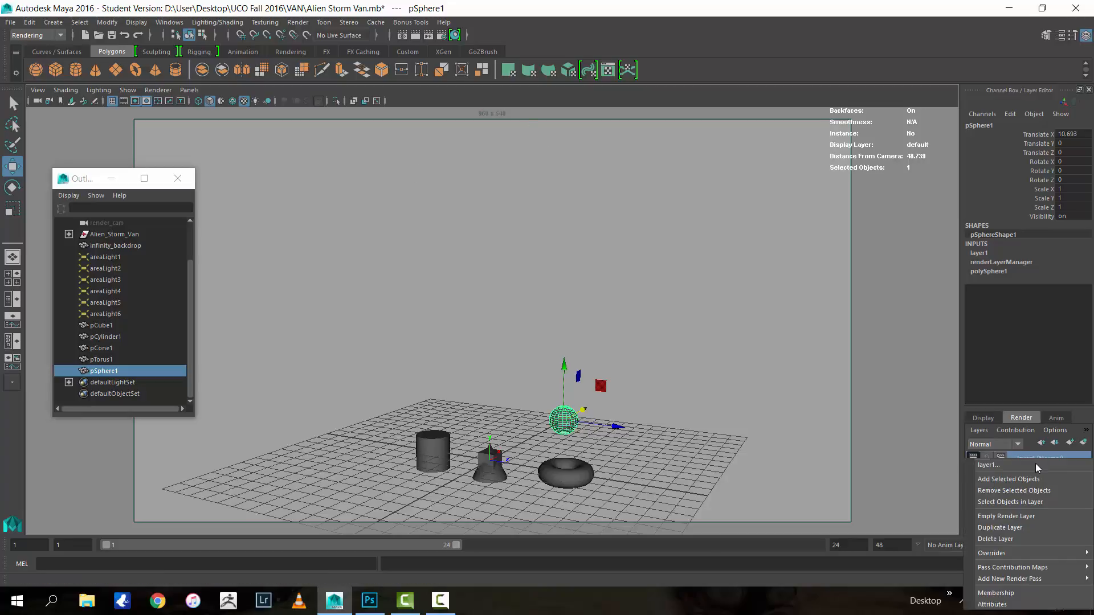
left_click(1008, 540)
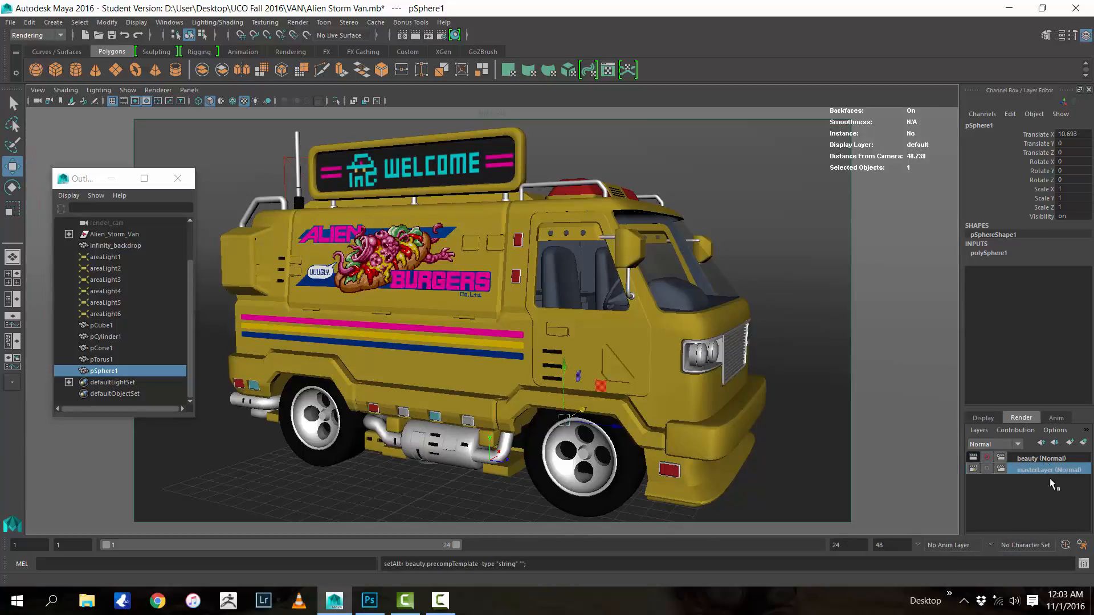
left_click(108, 325)
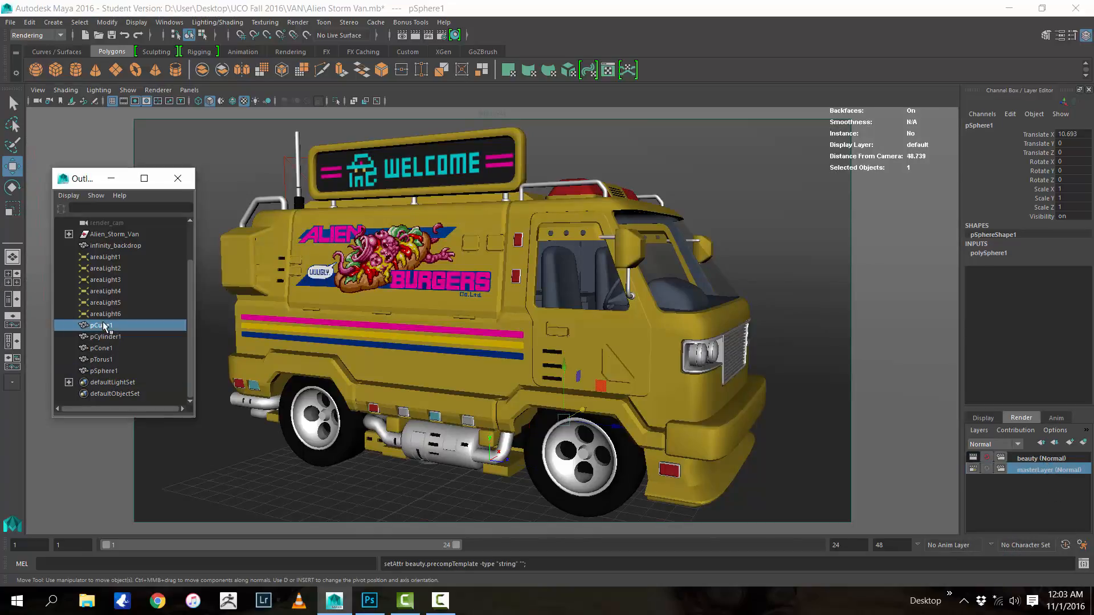
left_click(108, 371, "shift")
key("Delete")
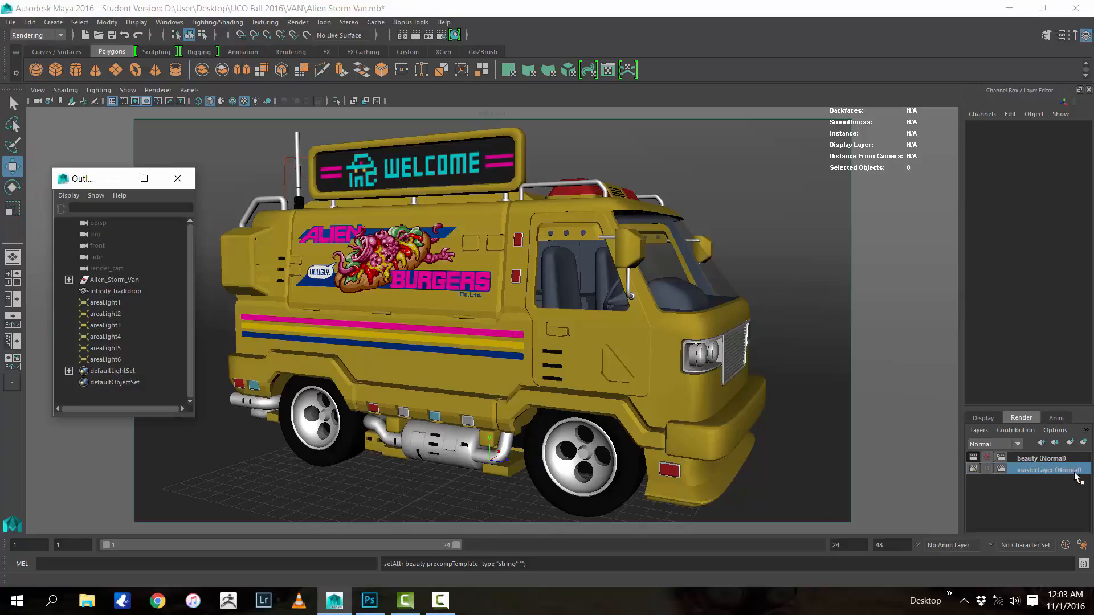
Create a new render layer containing Alien_Storm_Van, infinity_backdrop and areaLight1 through areaLight6
left_click(128, 281)
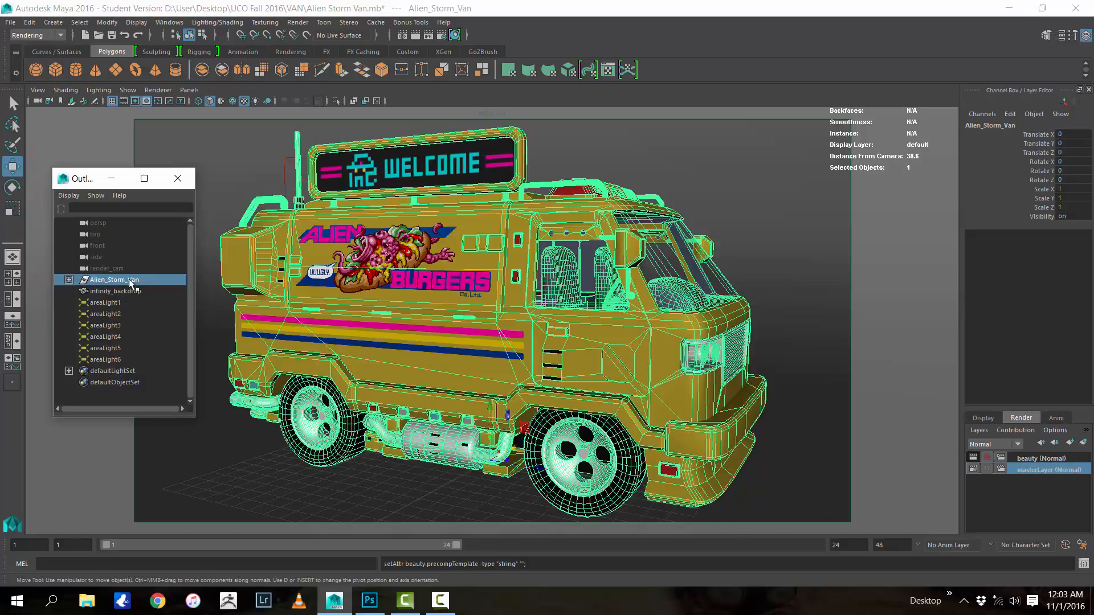
left_click(129, 290, "ctrl")
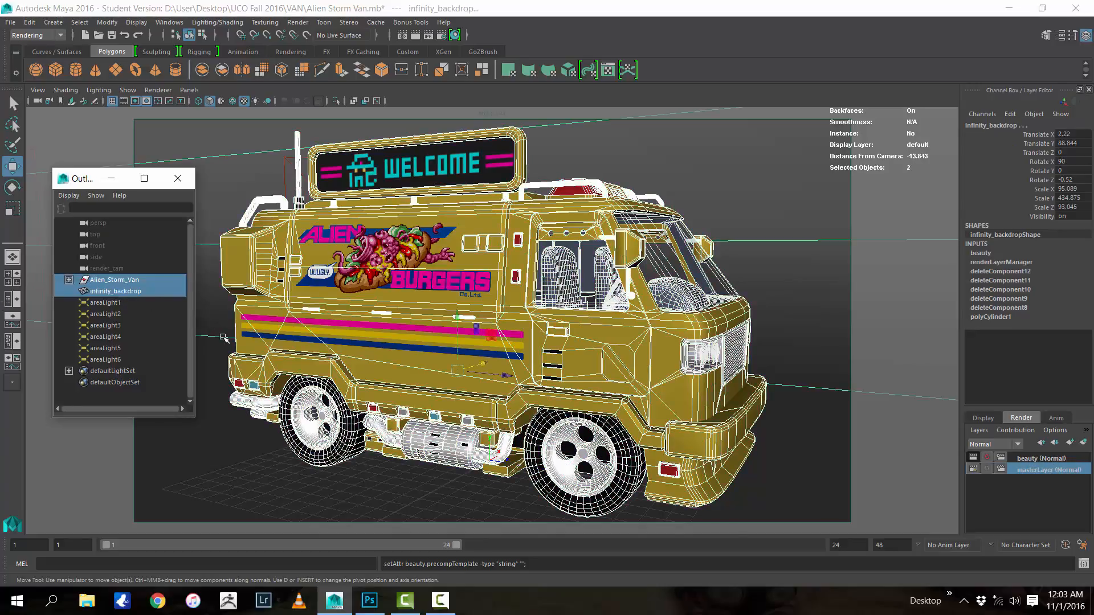
left_click(108, 359, "shift")
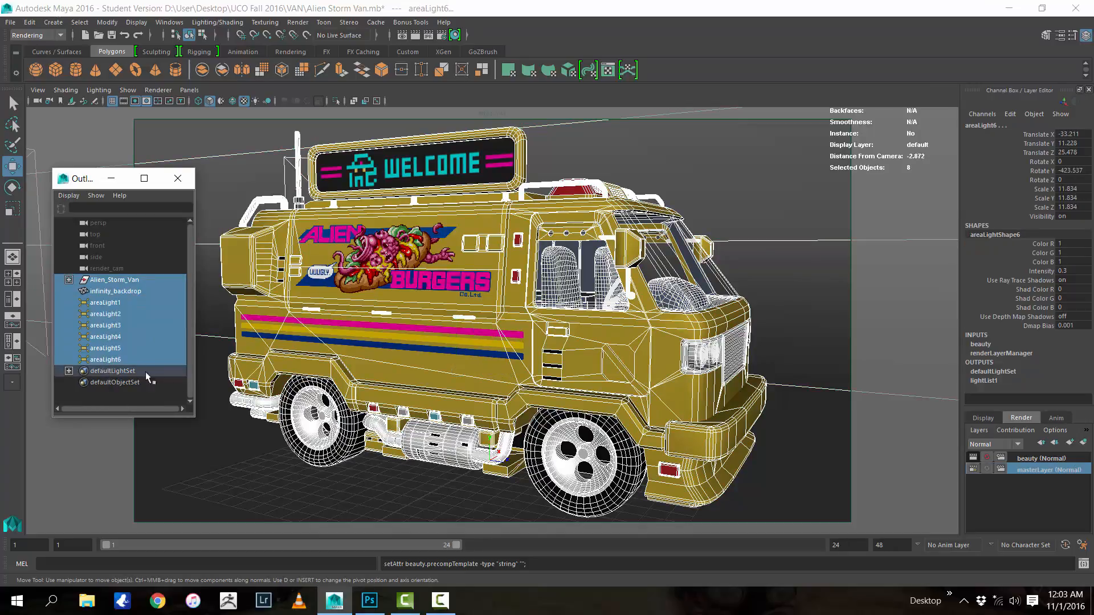
left_click(1083, 445)
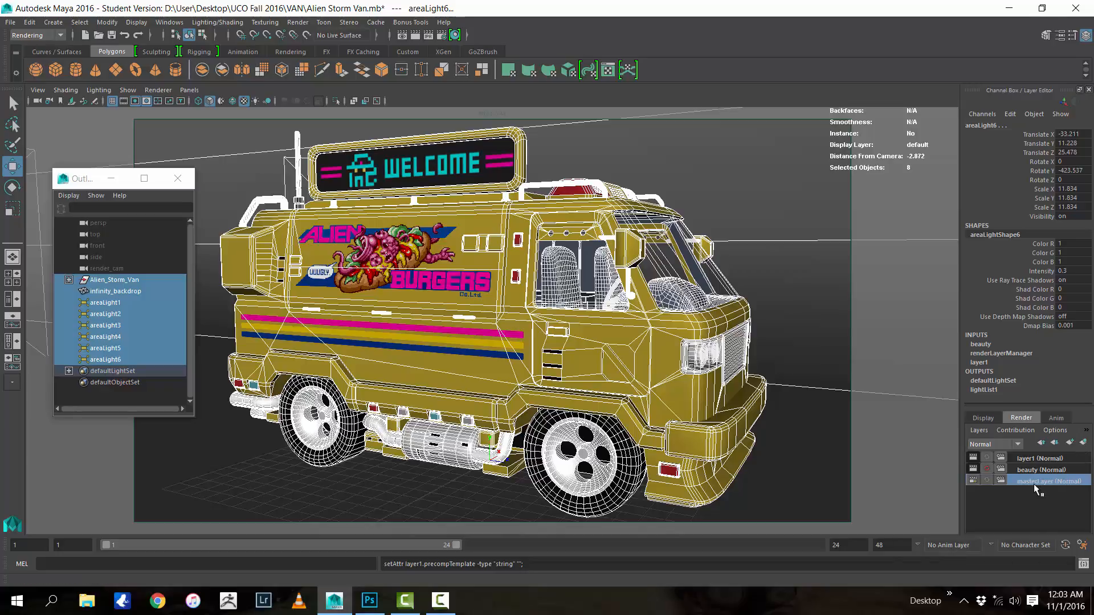
Make the new render layer current and rename it composit
left_click(1038, 461)
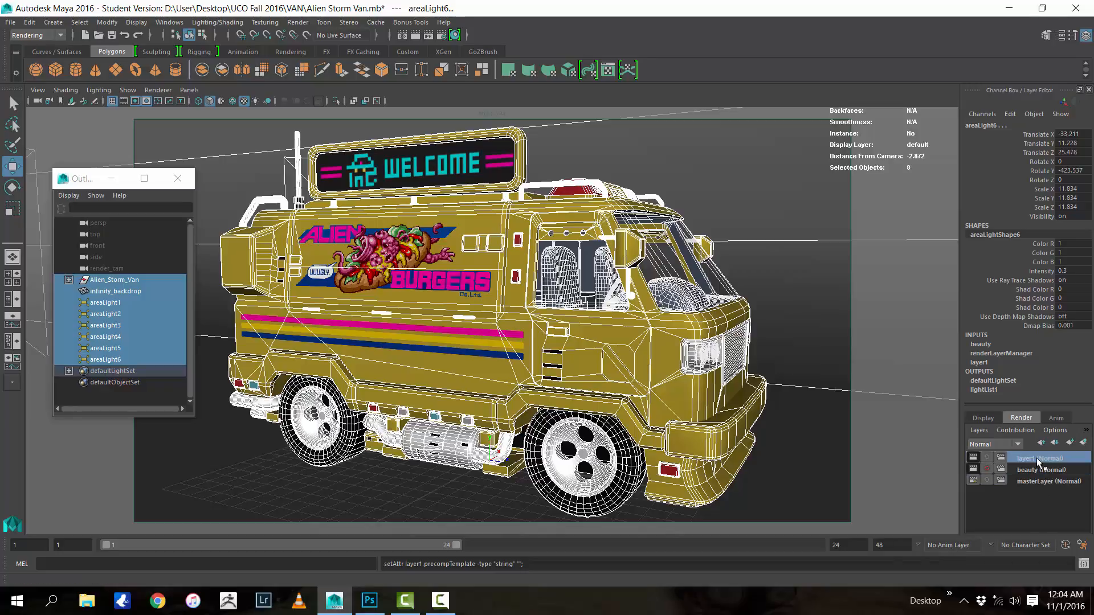
double_click(1037, 460)
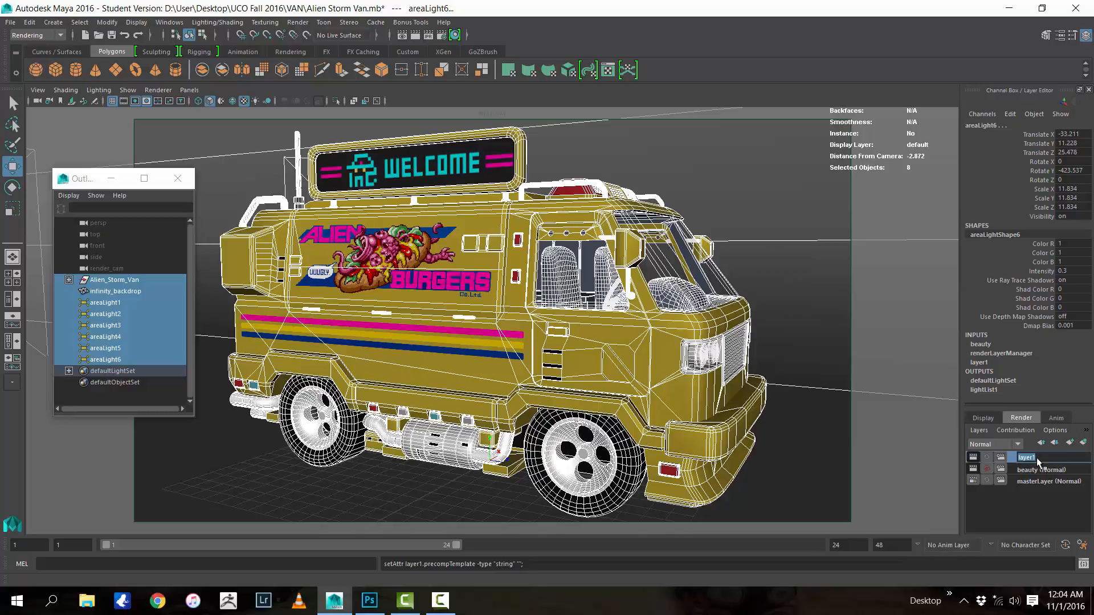
type("composit")
key("Return")
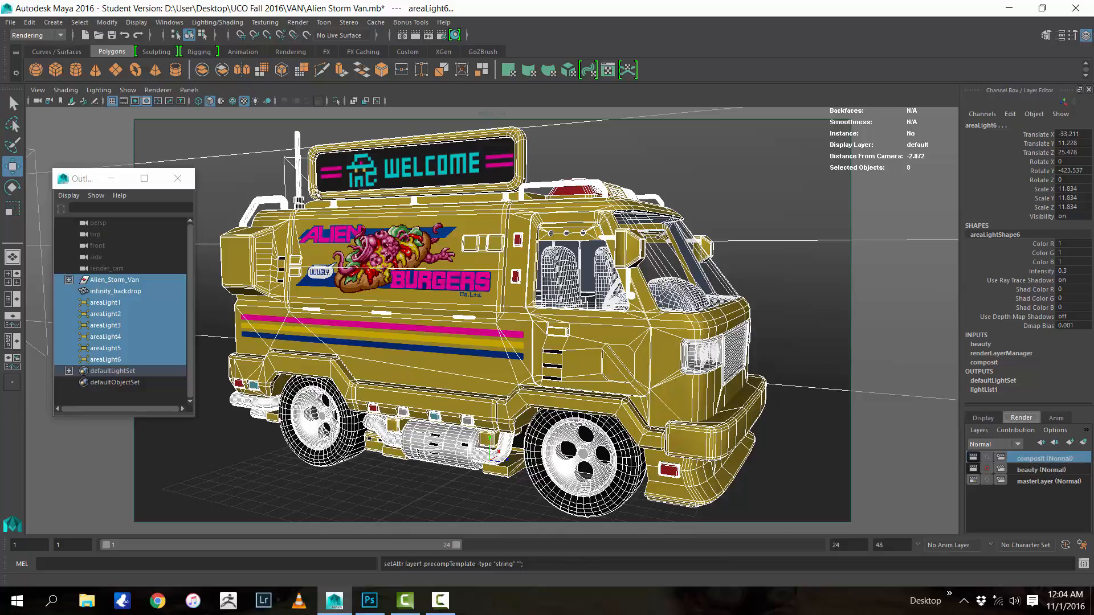
Check in the Plug-in Manager whether the mental ray plug-in Mayatomr.mll is loaded, and close the manager
left_click(181, 24)
mouse_move(213, 97)
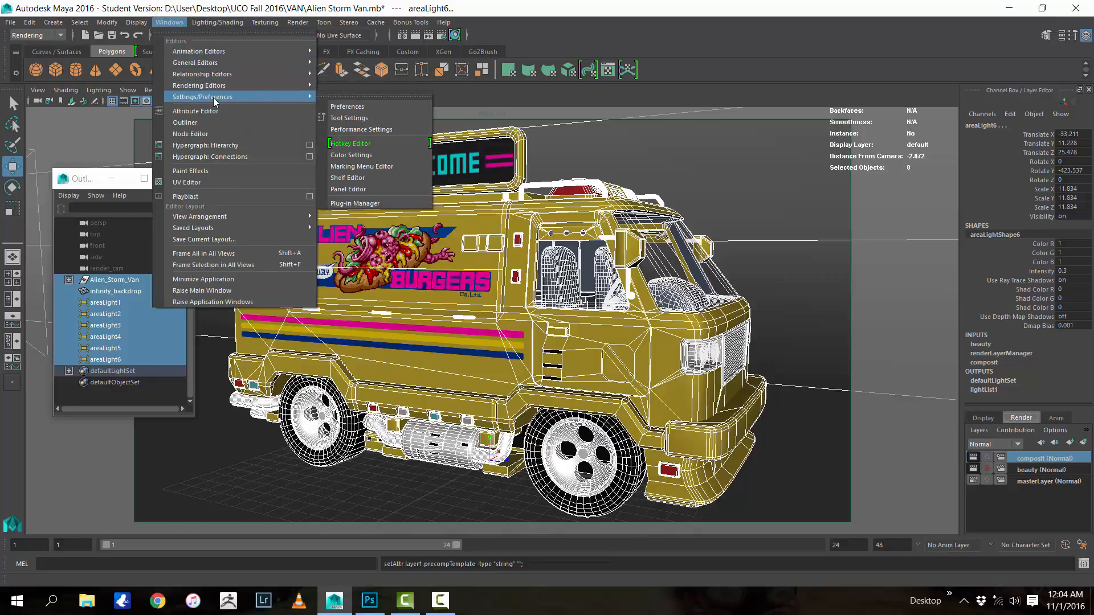
left_click(355, 204)
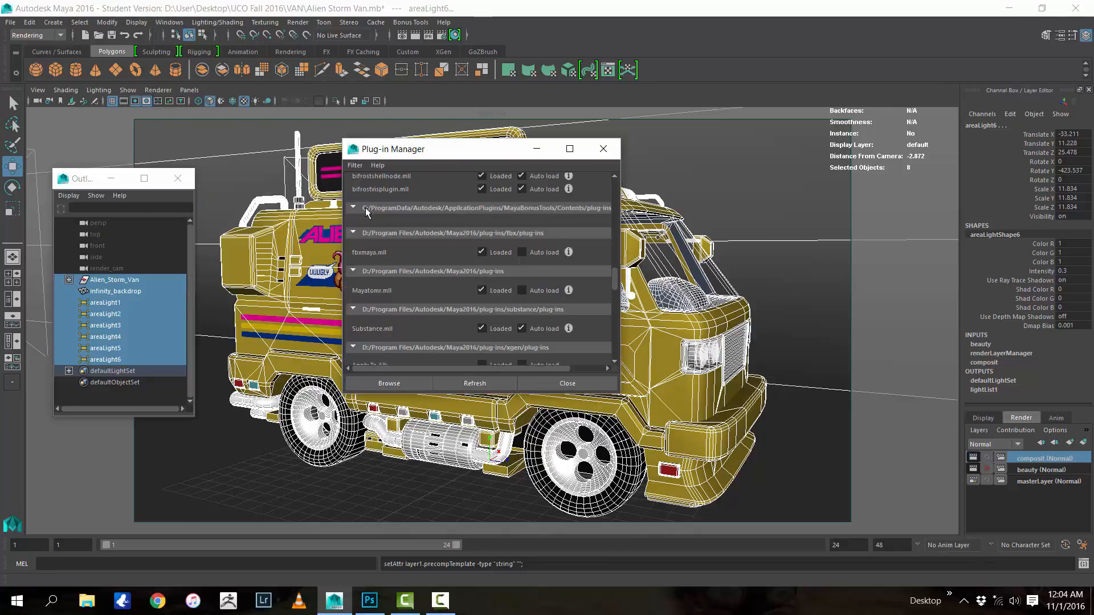
scroll(436, 275, "down", 20)
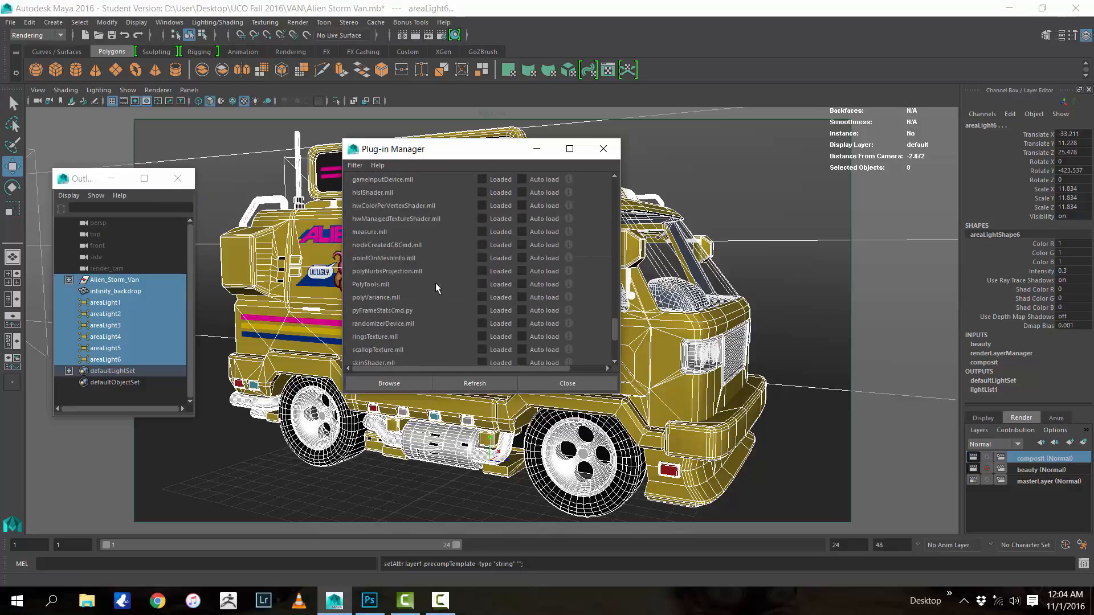
scroll(435, 285, "up", 15)
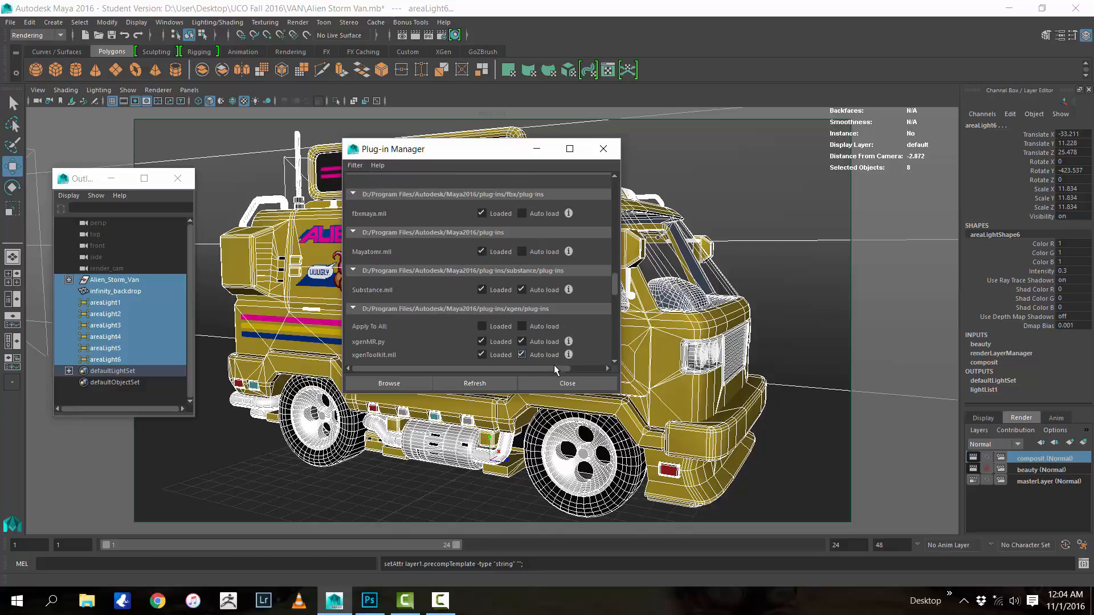
left_click(557, 387)
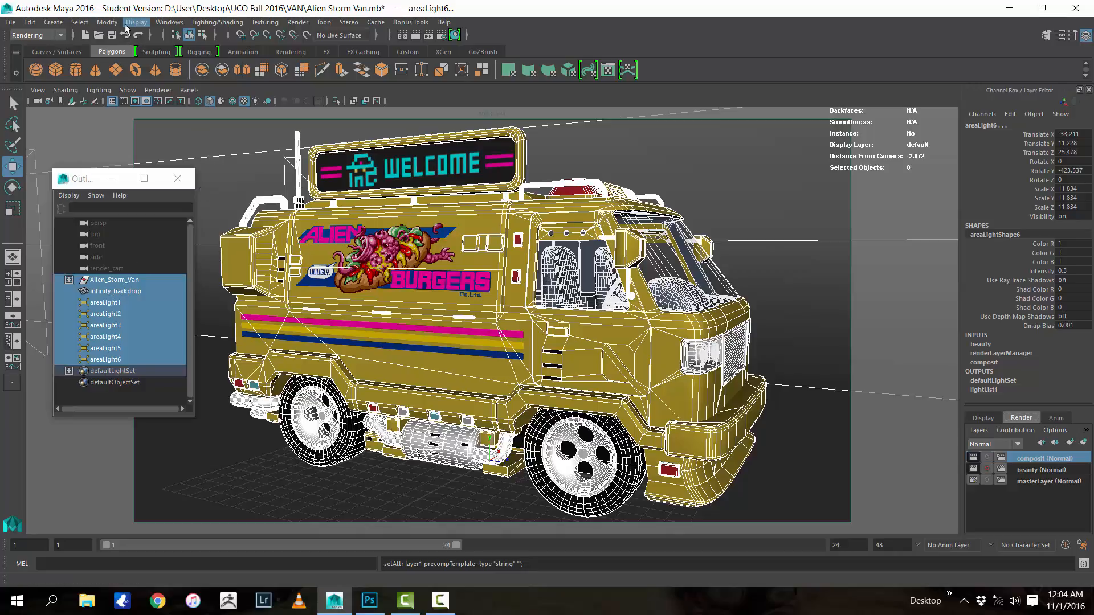
Check the Show Maya Legacy Passes and Use Legacy Render Settings options in the Rendering preferences, and save the preferences
left_click(166, 23)
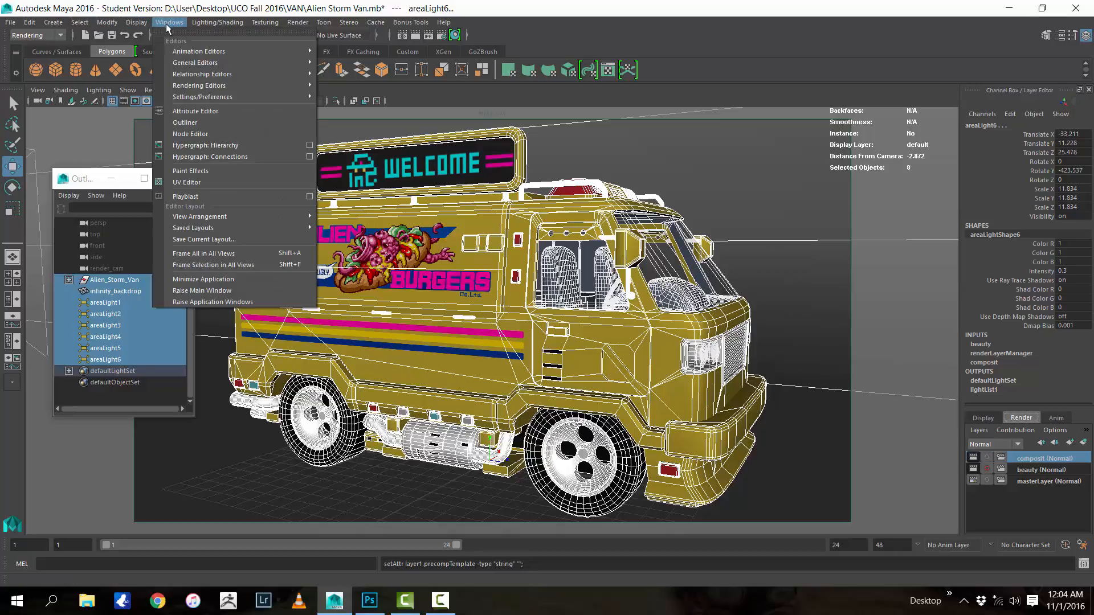
mouse_move(189, 102)
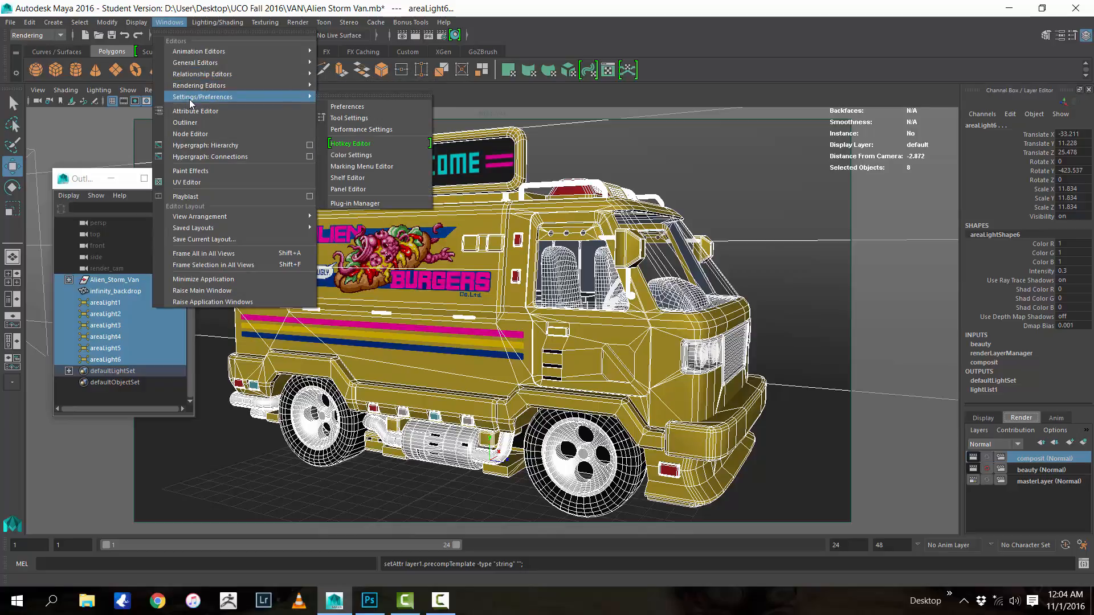
left_click(370, 110)
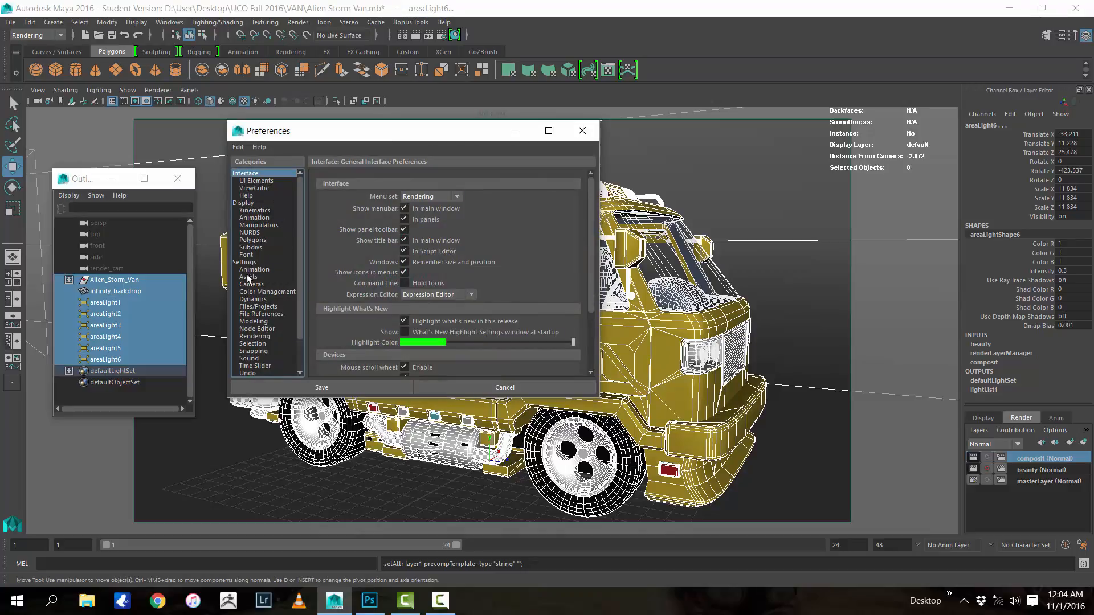
left_click(259, 336)
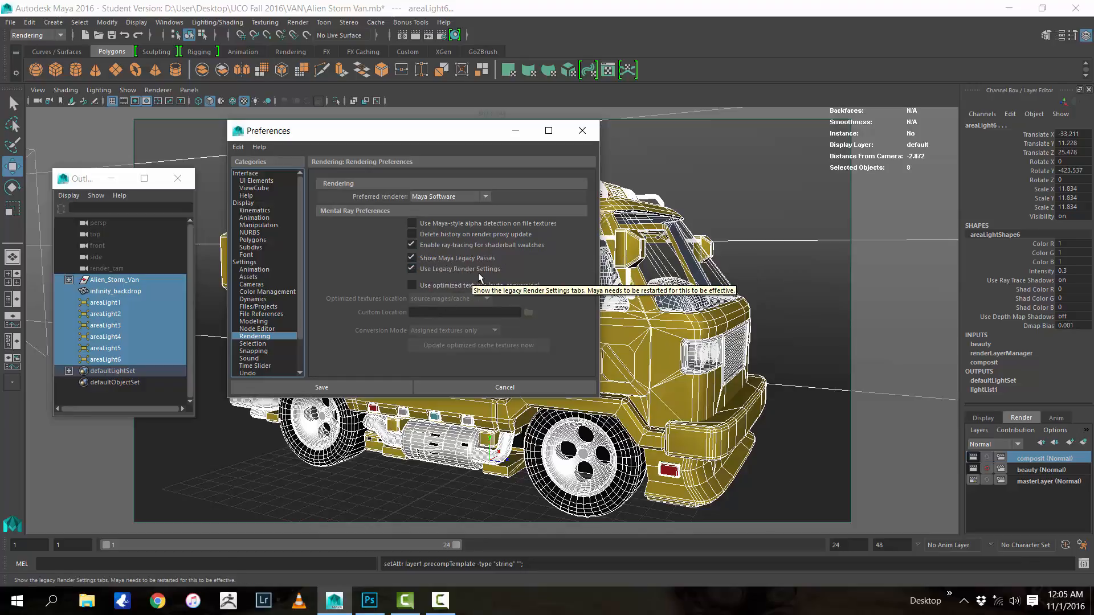
left_click(351, 388)
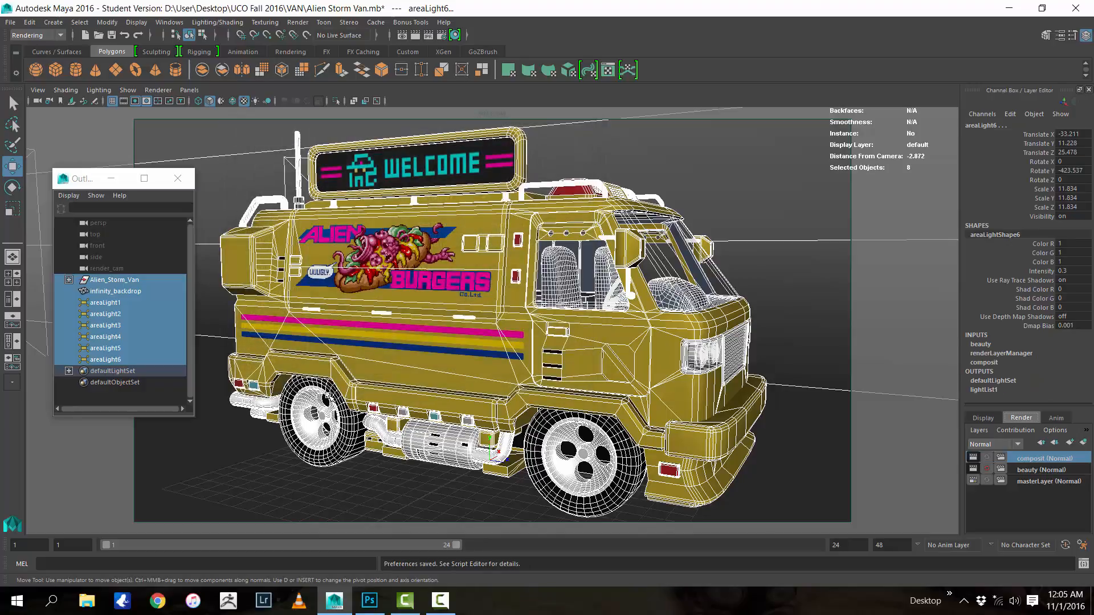
Open the render settings and correct the composit render layer's name to composite
left_click(443, 36)
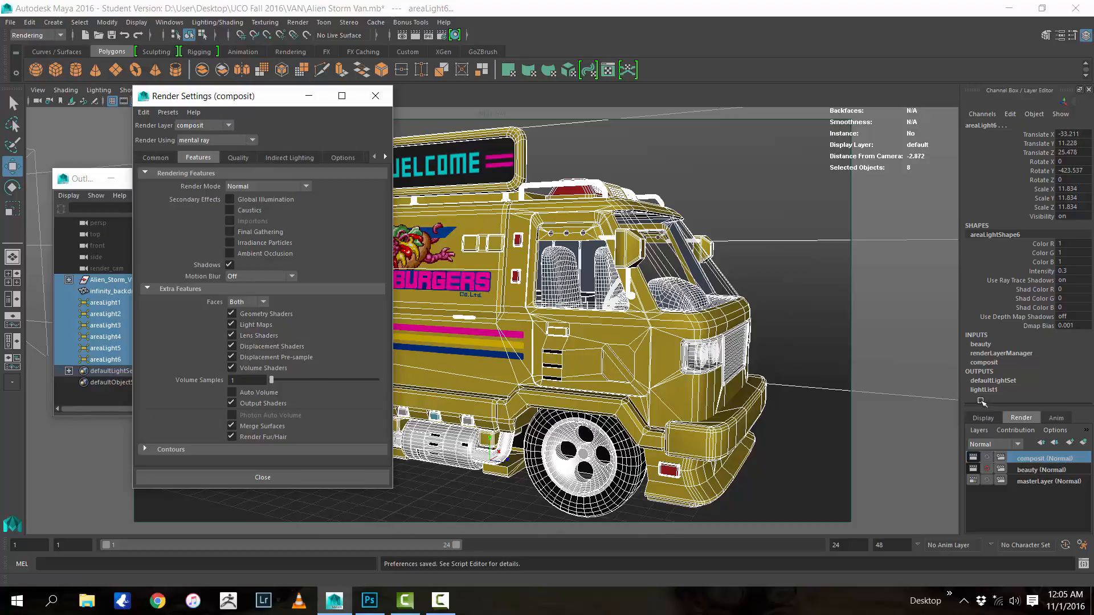
left_click(1039, 469)
double_click(1044, 458)
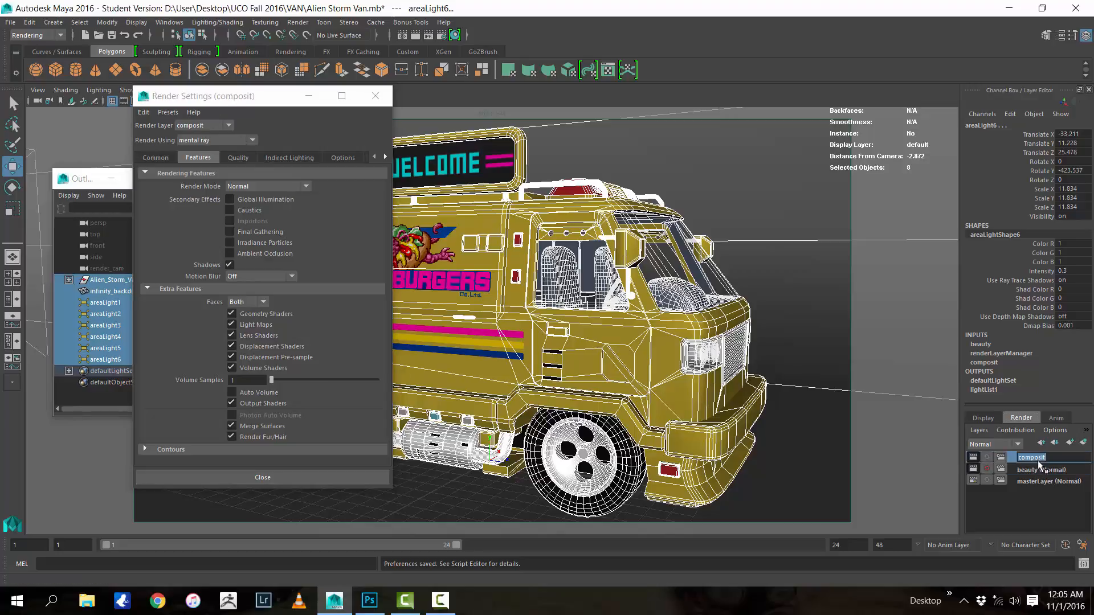
type("e")
key("Return")
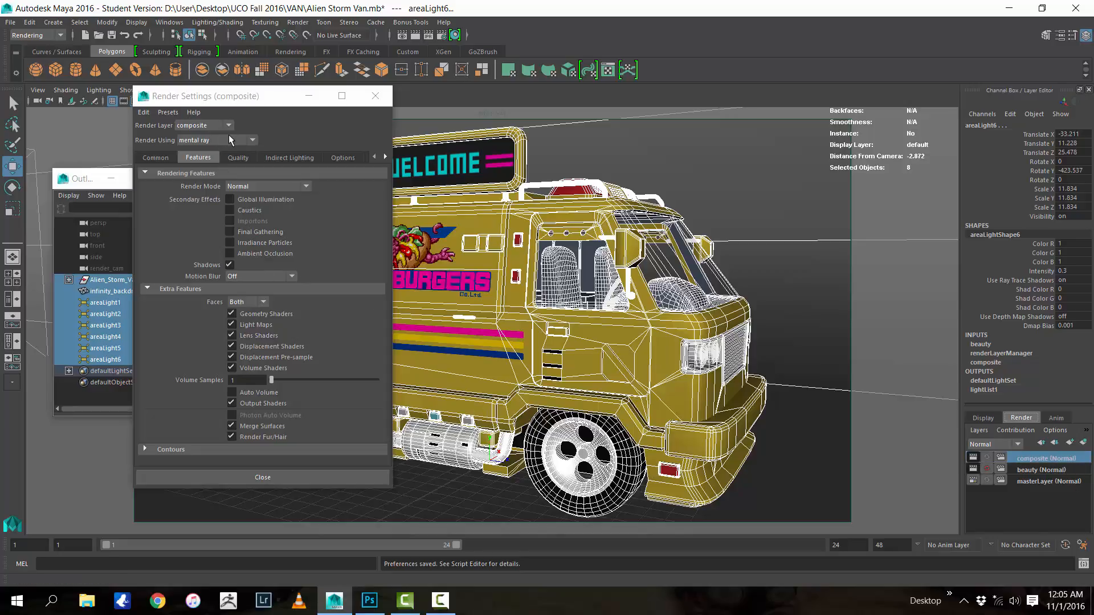
Keep mental ray as the composite layer's renderer and go through its render settings categories to the render passes
left_click(202, 141)
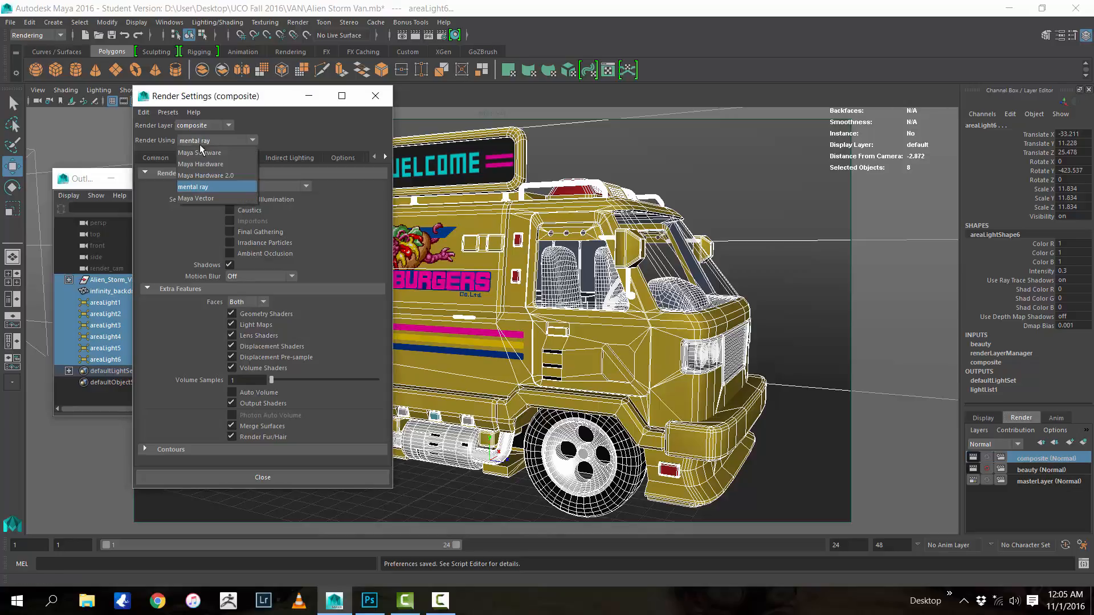
left_click(217, 190)
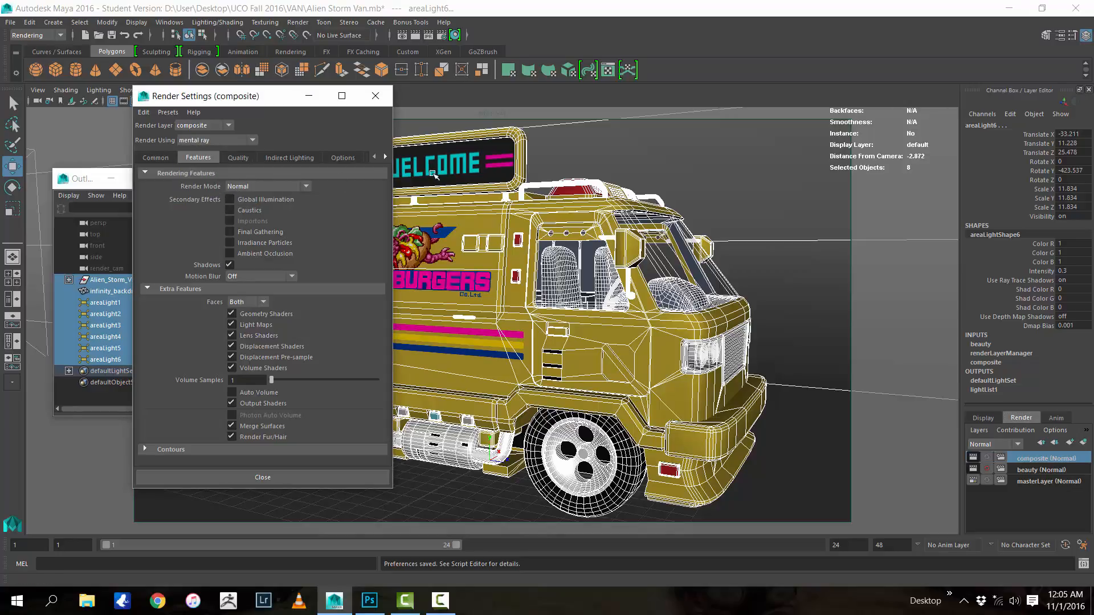
left_click(149, 157)
left_click(194, 158)
left_click(239, 160)
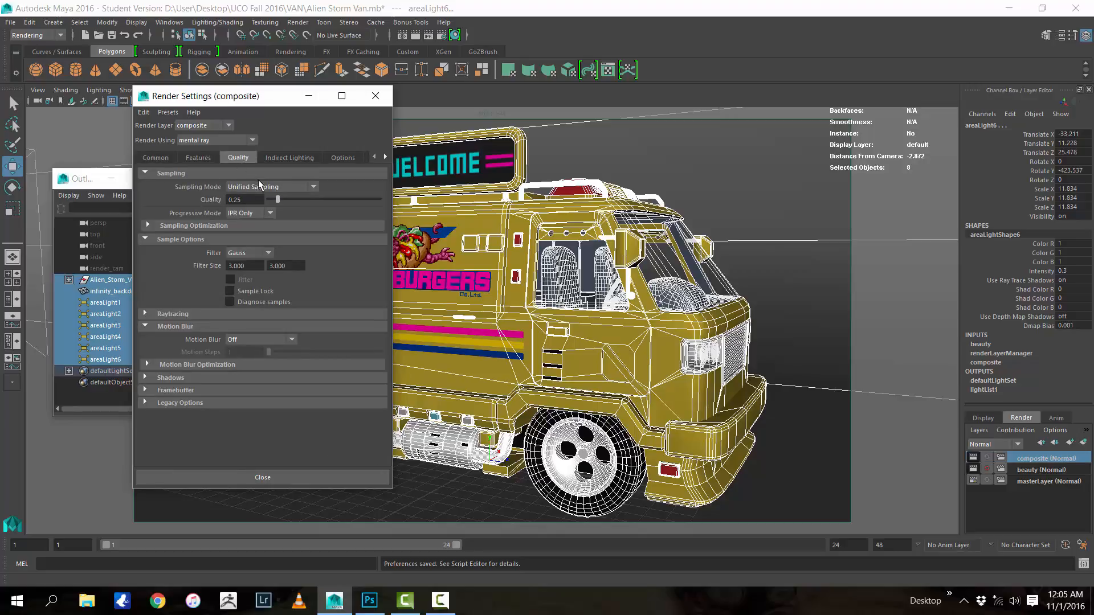
left_click(291, 158)
left_click(343, 159)
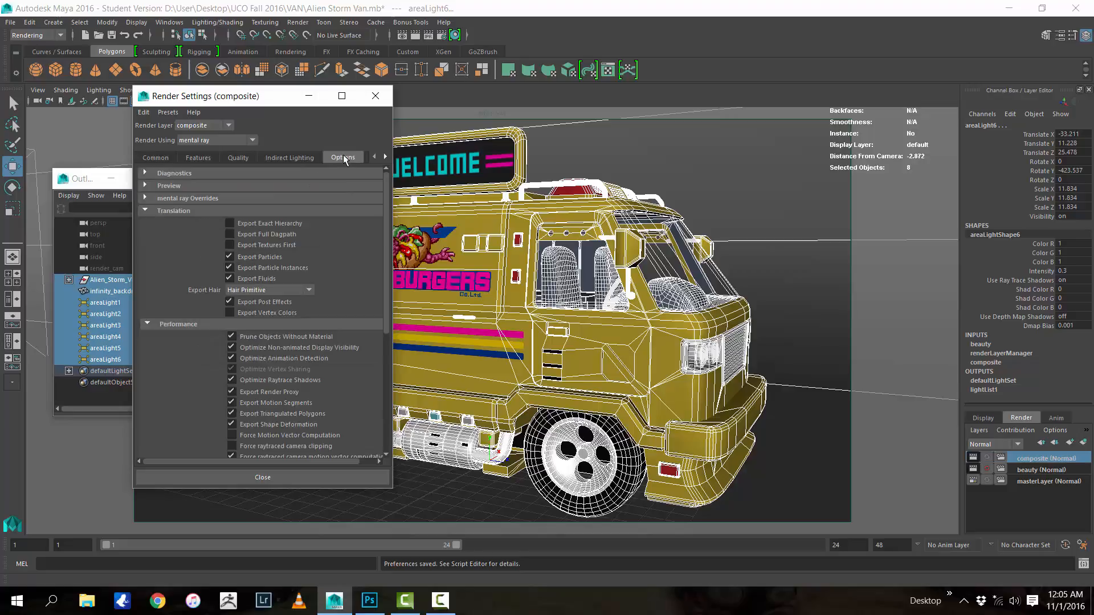
left_click(385, 157)
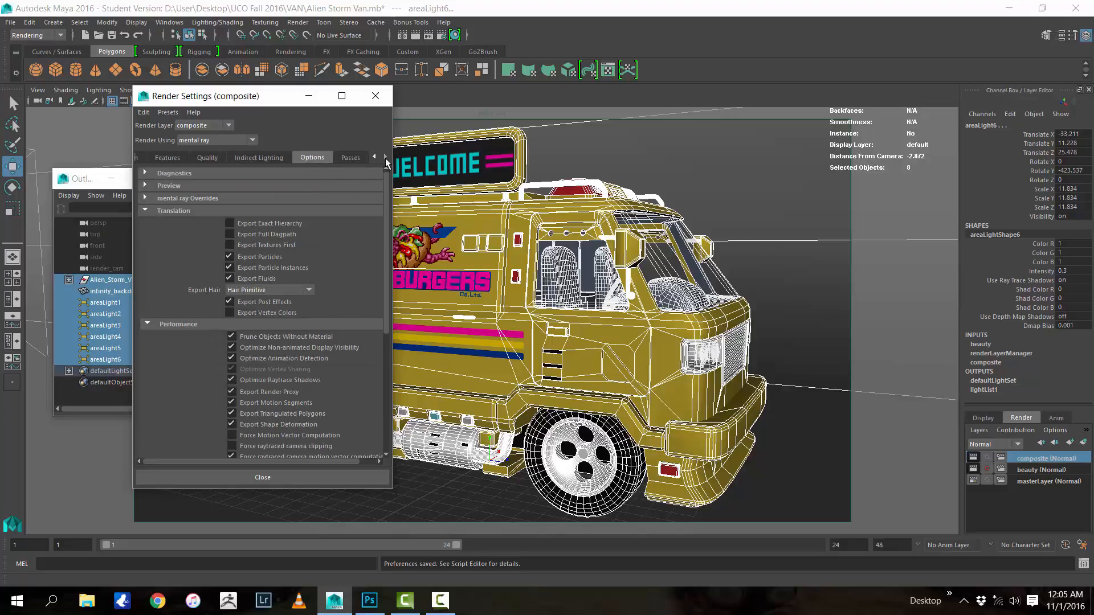
left_click(350, 158)
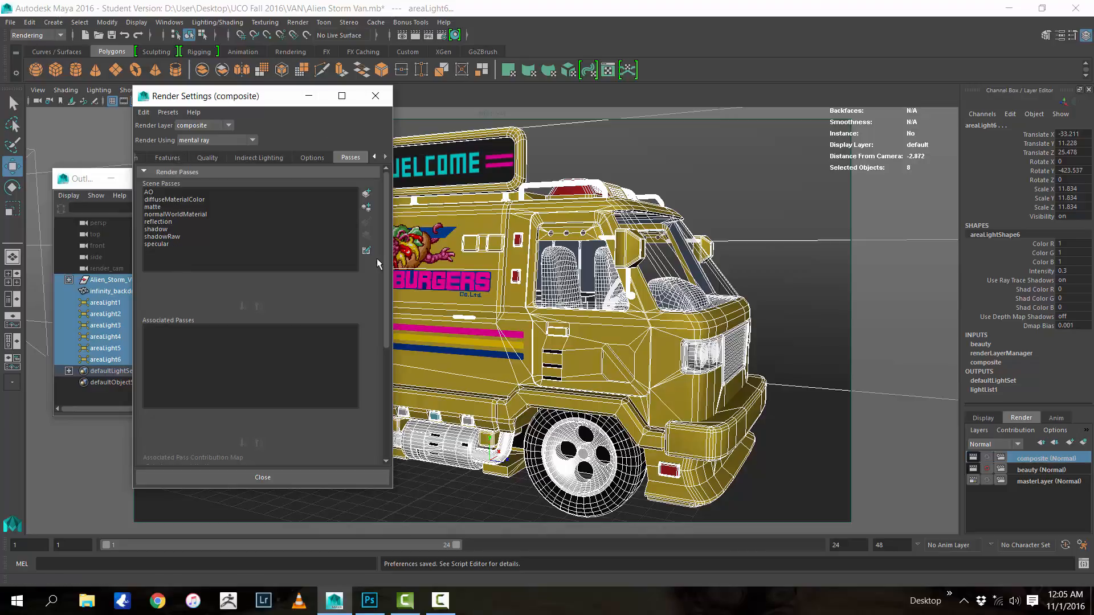
Delete all existing scene passes, from AO through specular, from the composite layer's render passes list
left_click(247, 266)
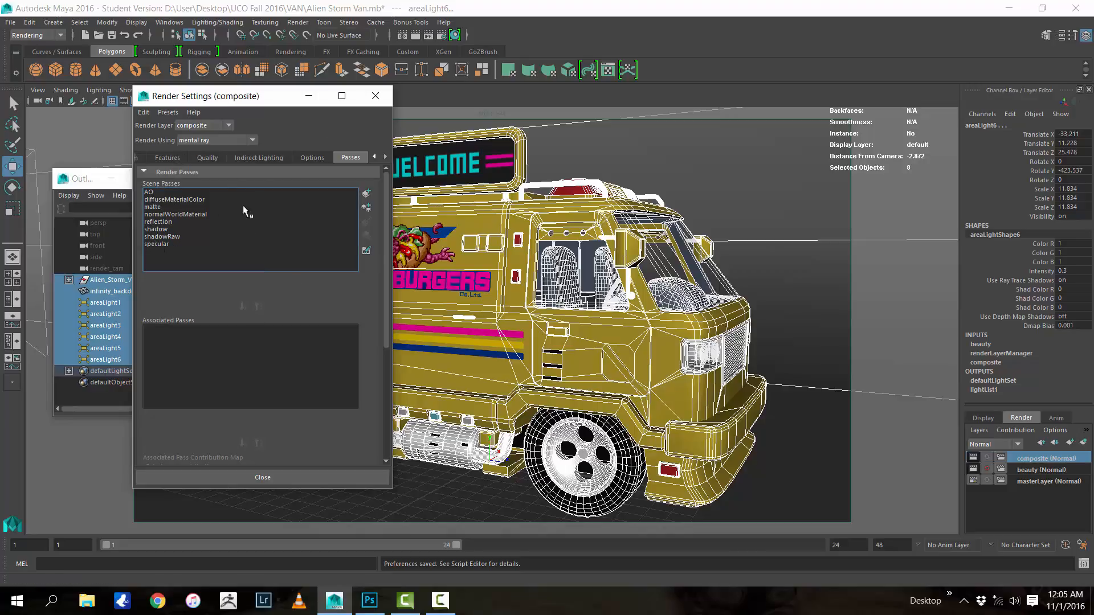
left_click(159, 244)
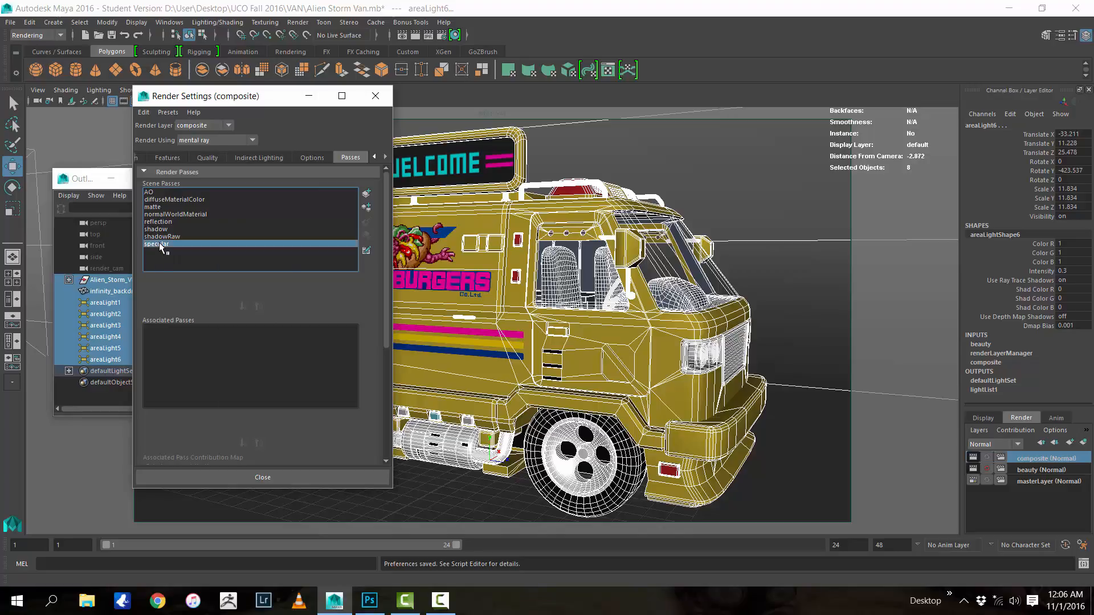
left_click(162, 193, "shift")
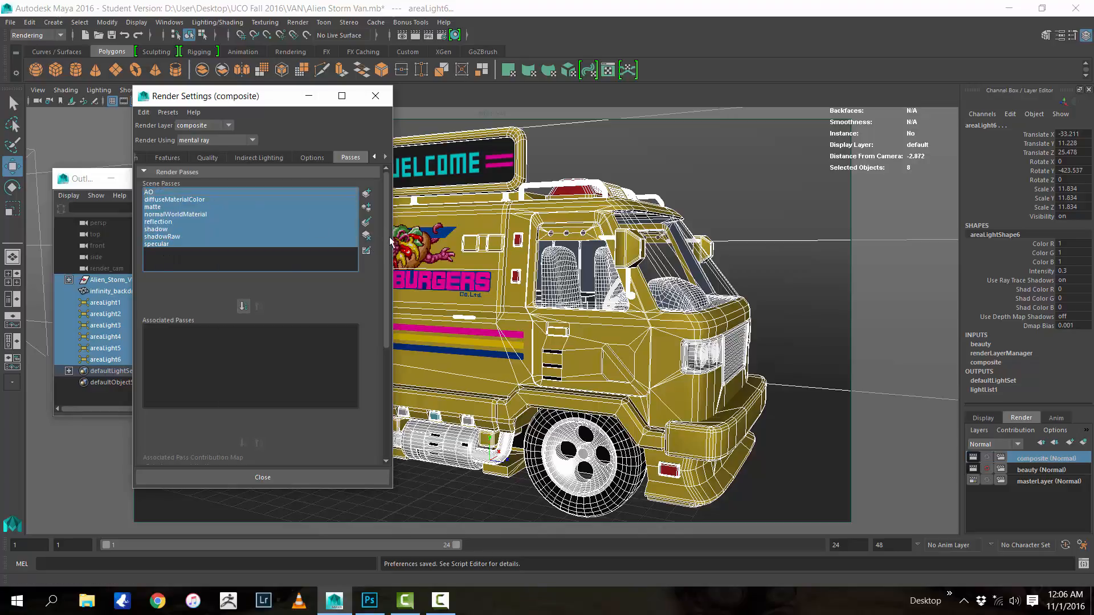
left_click(367, 222)
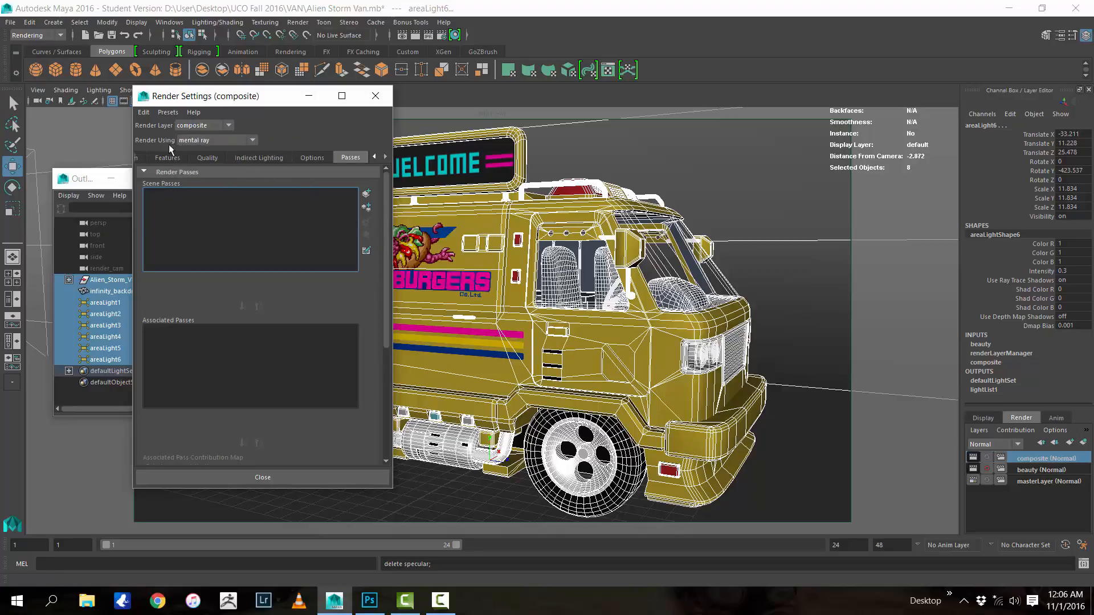
Start creating new render passes and select Ambient Occlusion and Diffuse Material Color as the first passes to create
left_click(368, 194)
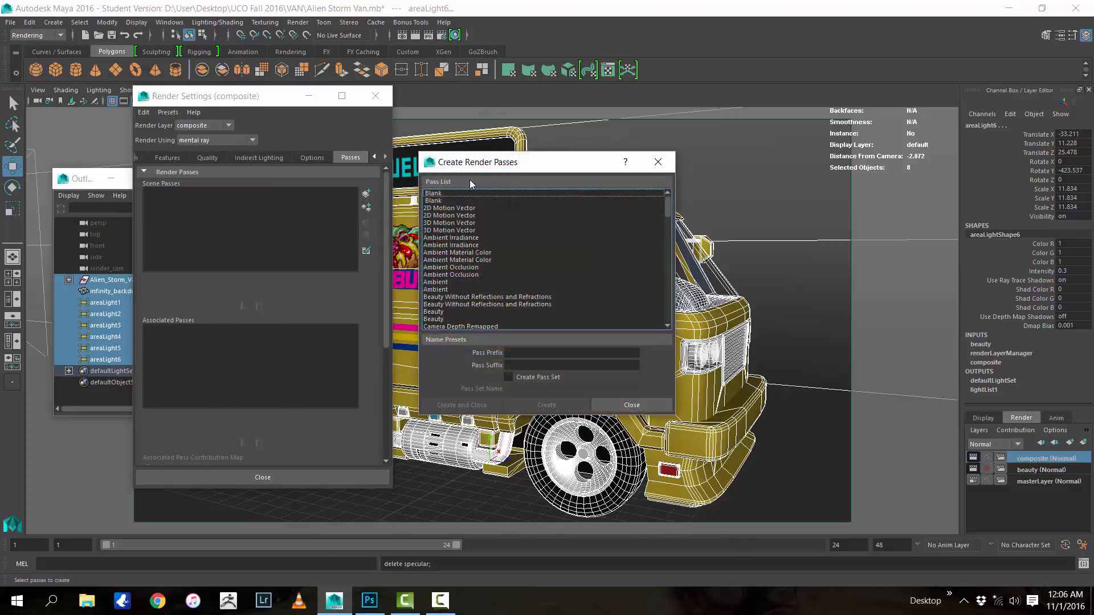
scroll(495, 240, "down", 12)
scroll(495, 244, "down", 12)
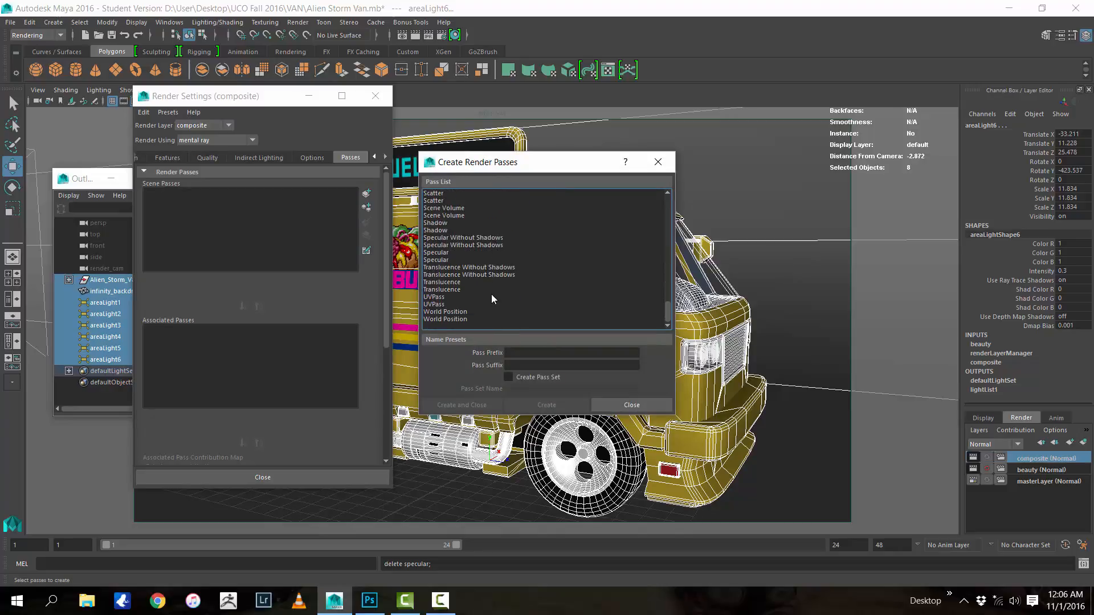
scroll(494, 292, "up", 20)
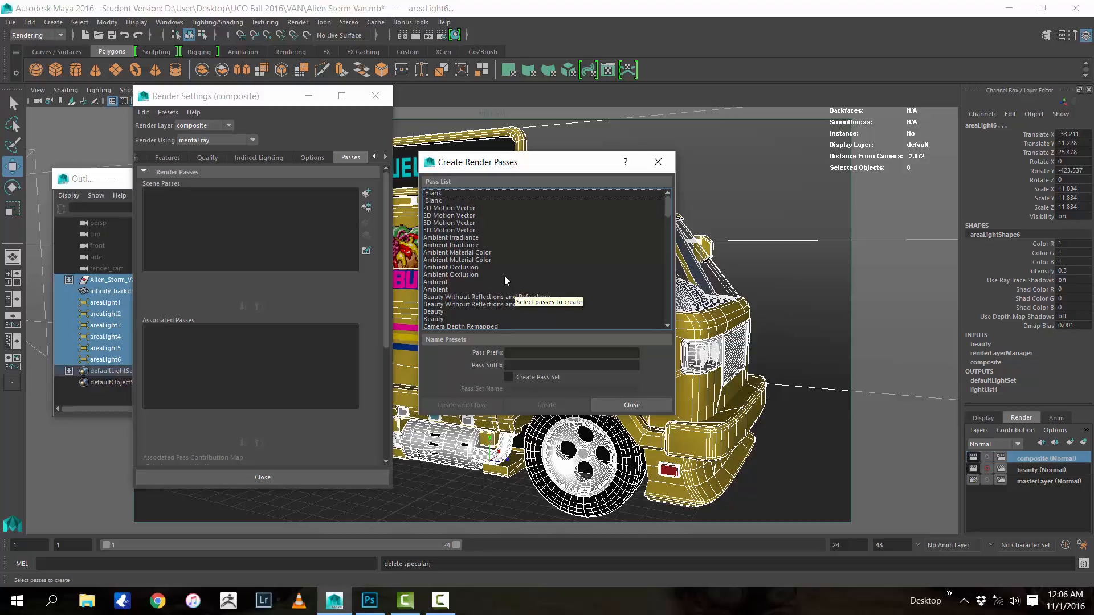
left_click(452, 267)
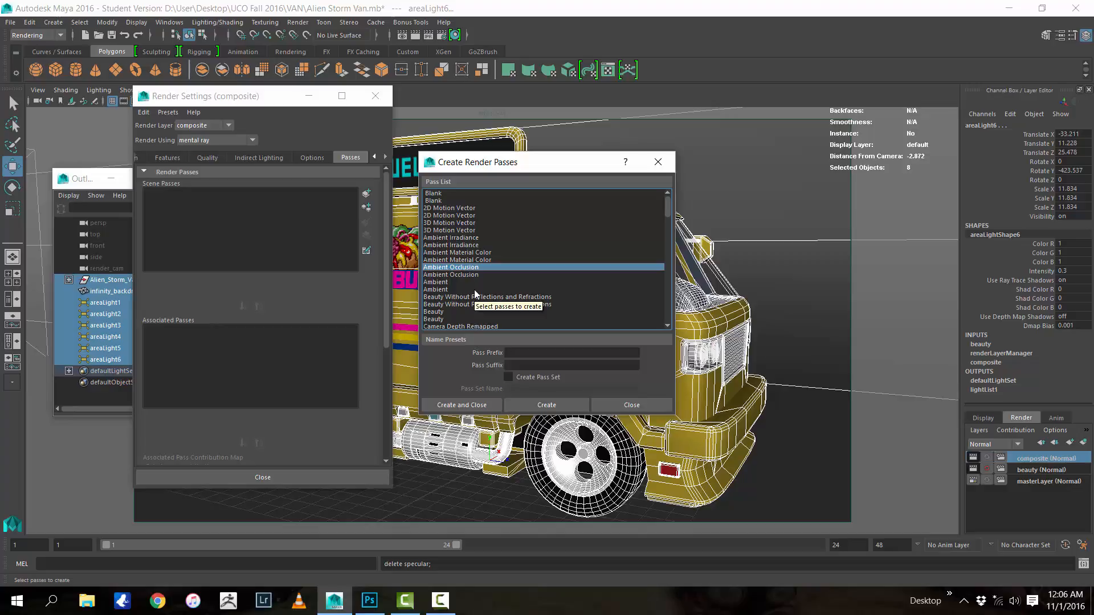
scroll(474, 289, "down", 3)
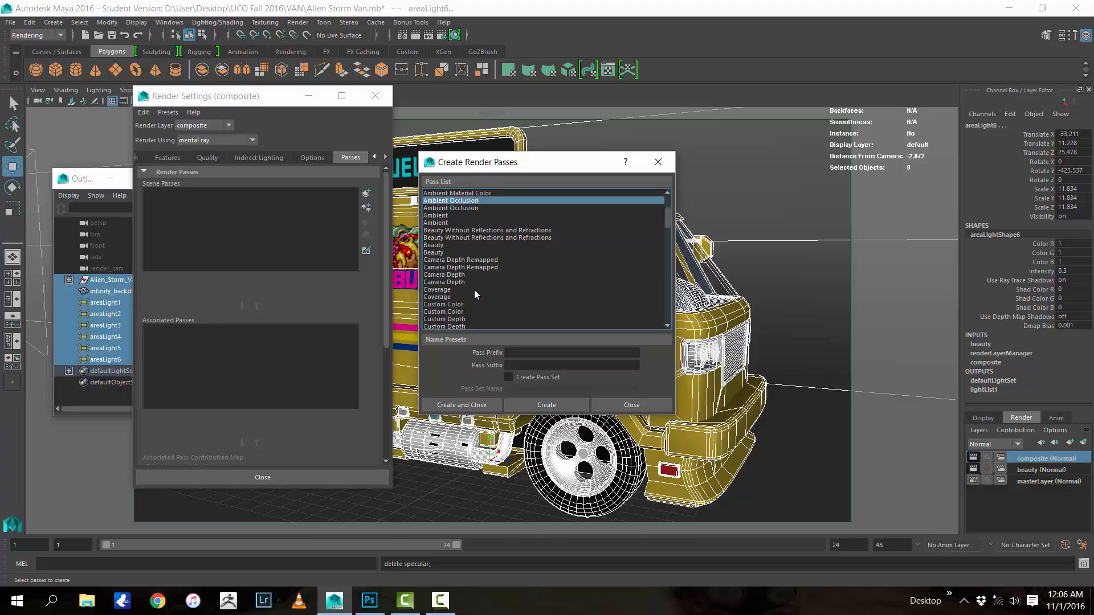
scroll(480, 299, "down", 4)
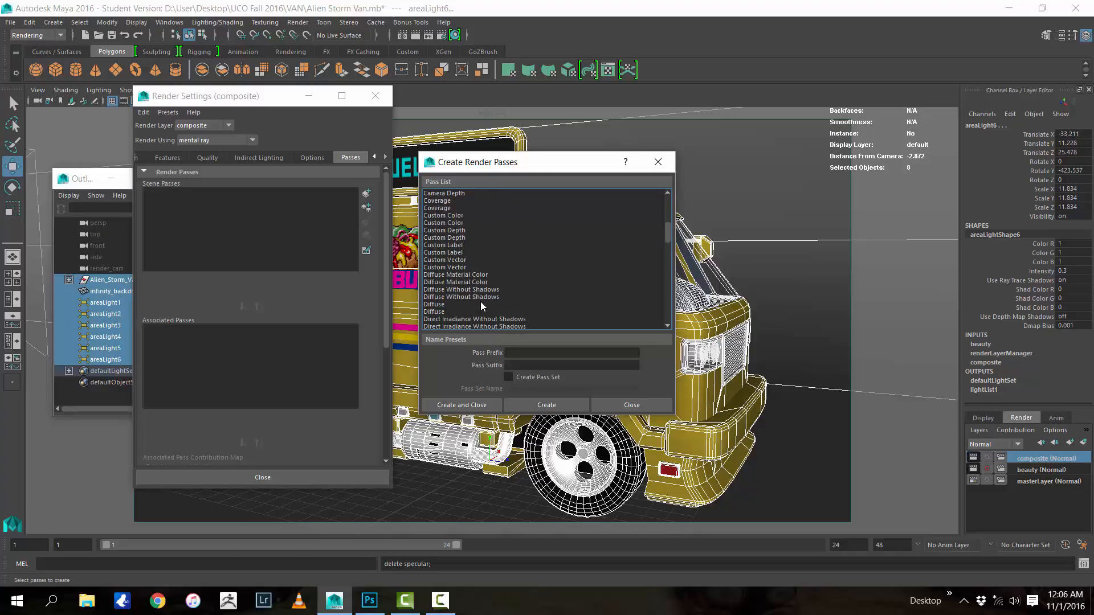
left_click(457, 275)
scroll(458, 273, "down", 3)
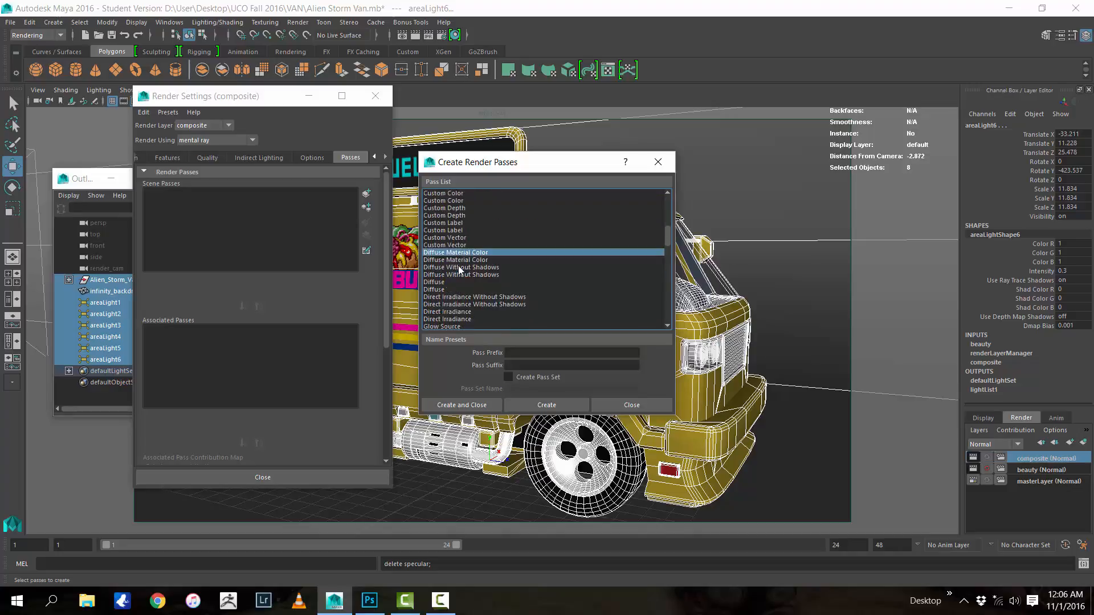
Add Raw Shadow, Shadow, Specular and Reflection to the selection of render passes to create
scroll(459, 270, "down", 3)
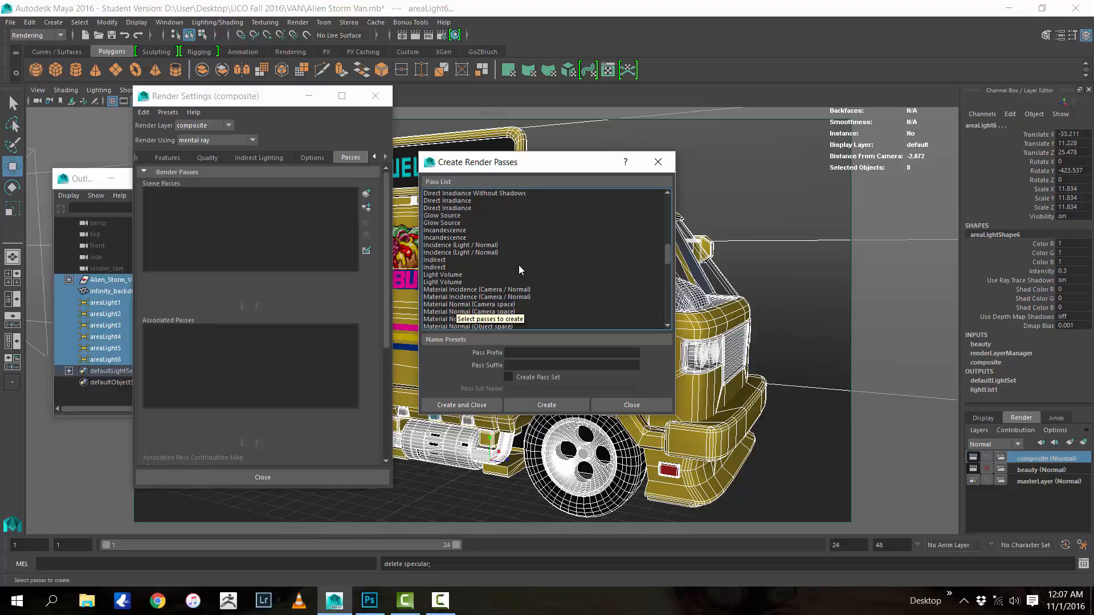
scroll(522, 262, "down", 2)
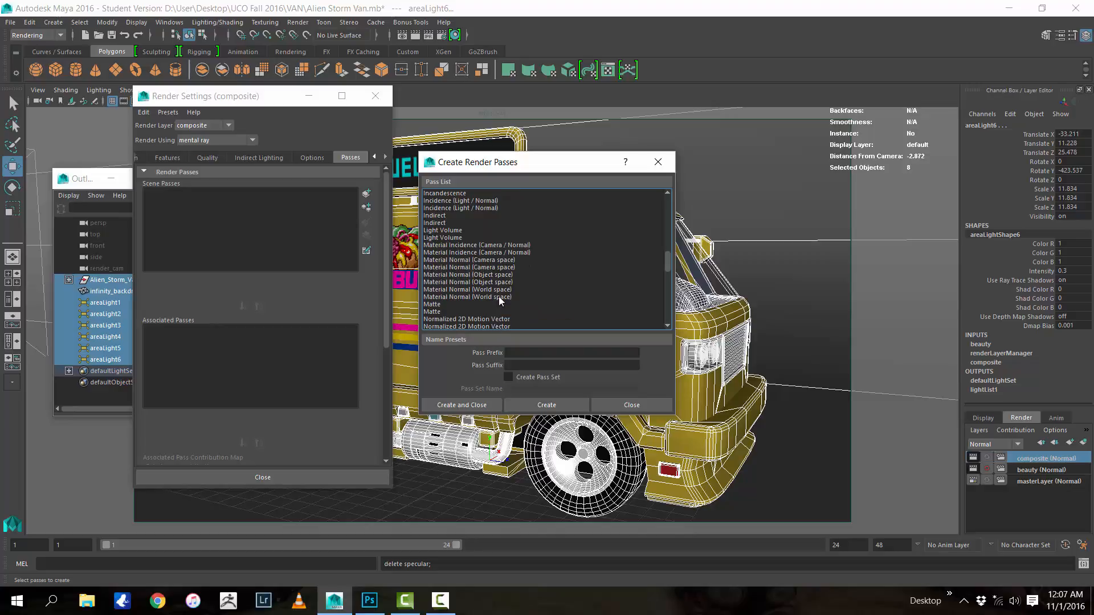
scroll(498, 296, "down", 5)
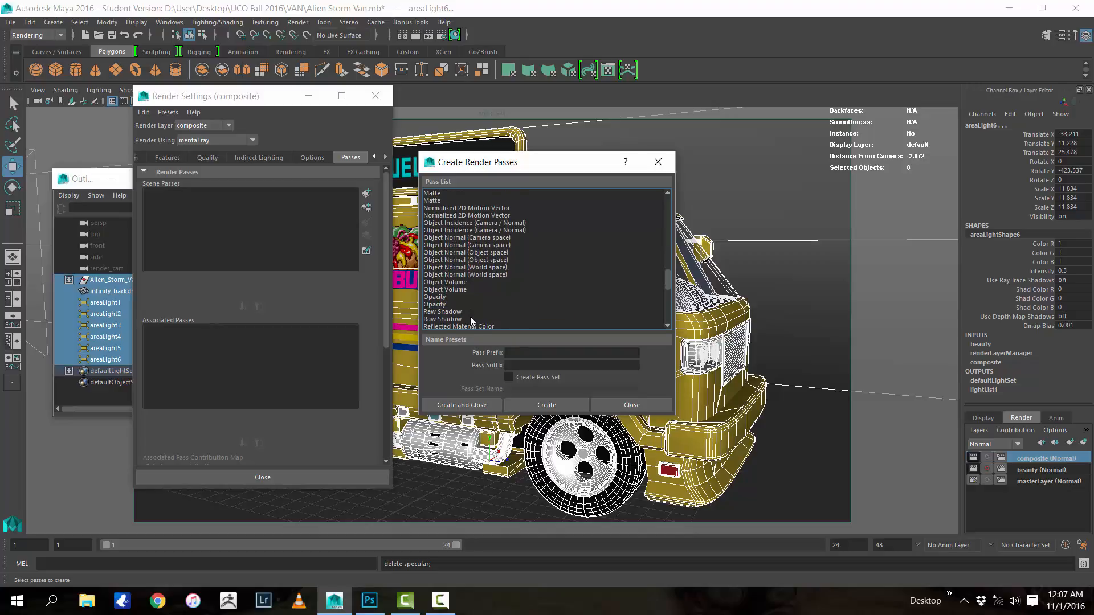
left_click(458, 311)
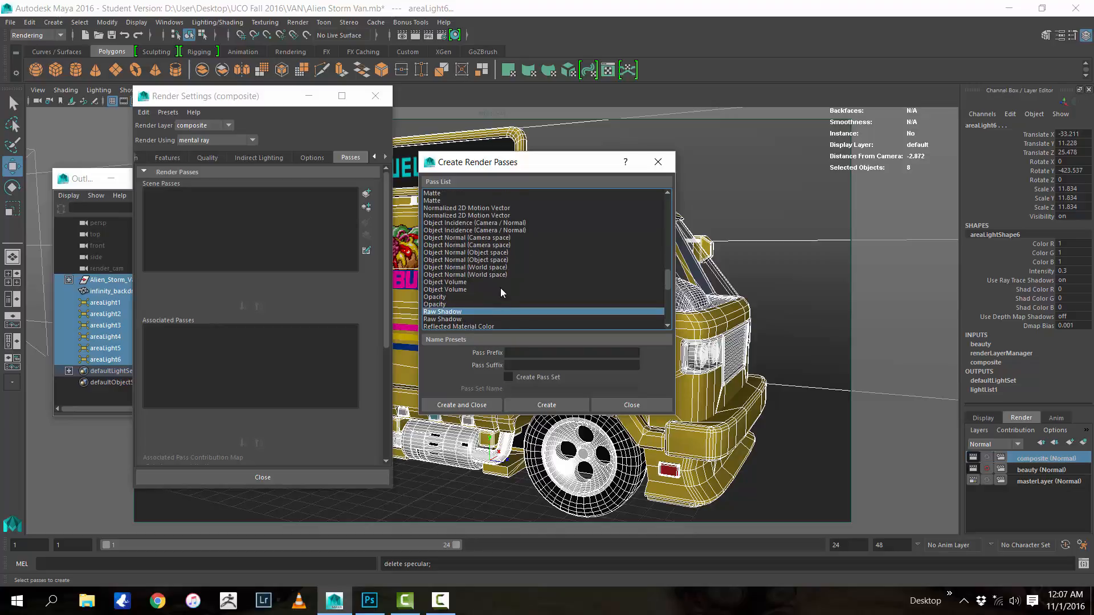
scroll(510, 215, "down", 5)
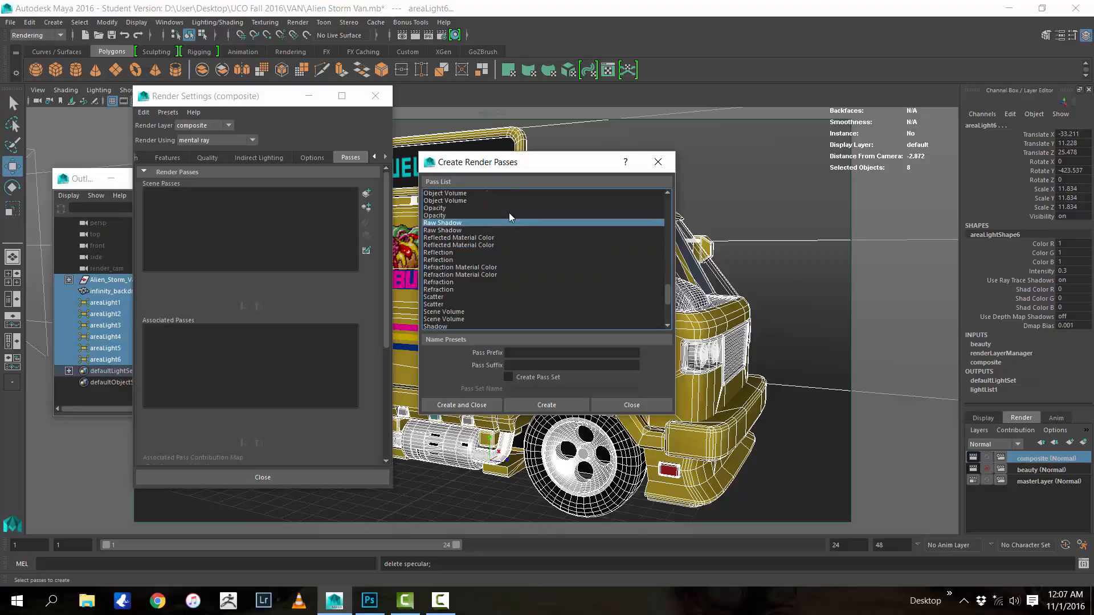
scroll(507, 213, "down", 1)
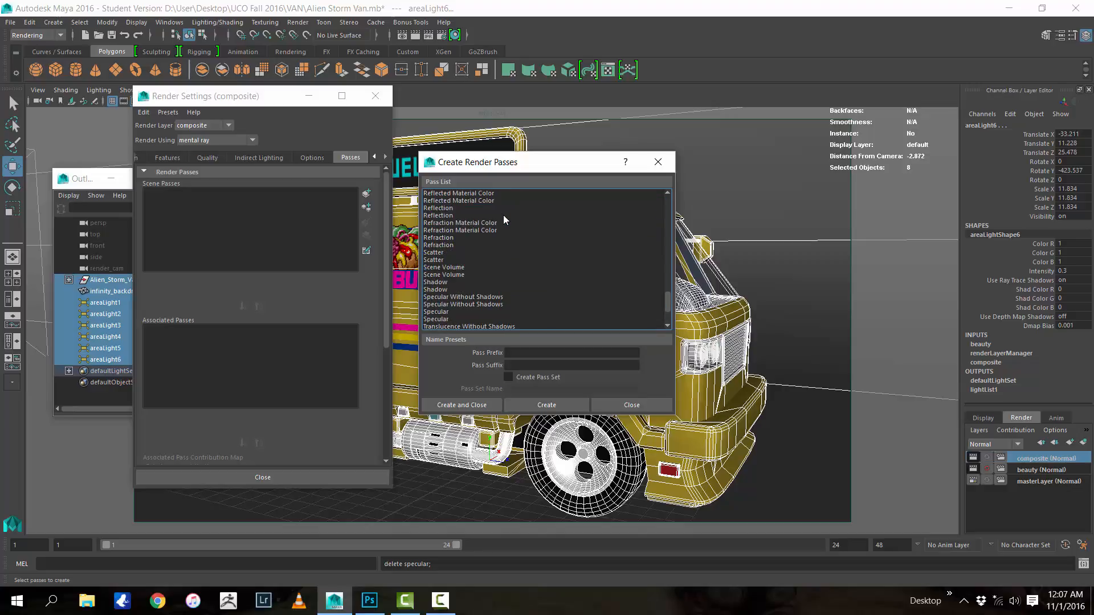
left_click(444, 281)
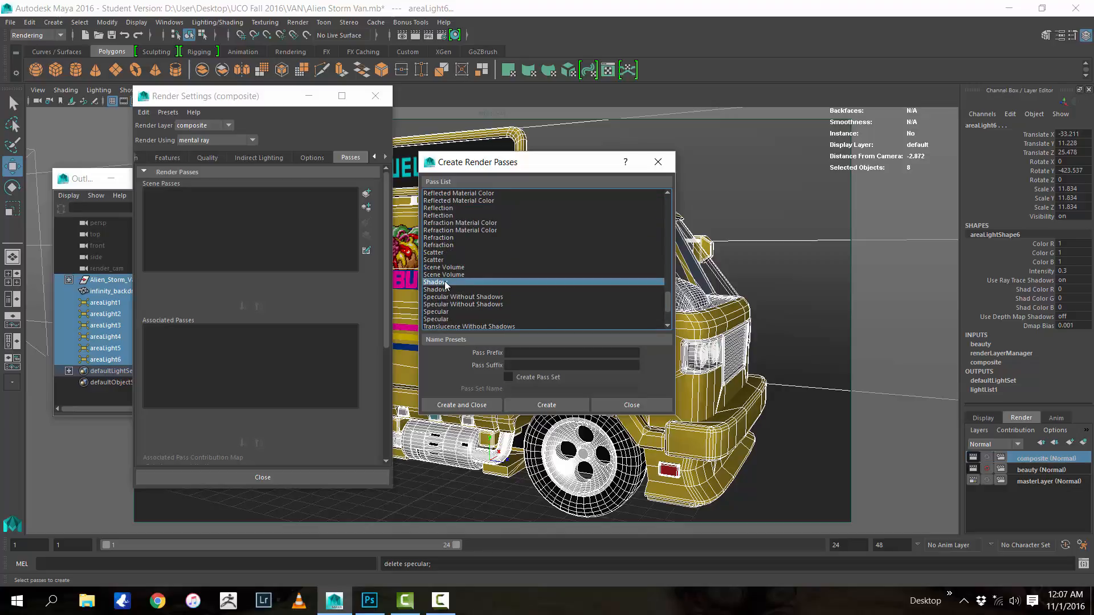
left_click(446, 311, "ctrl")
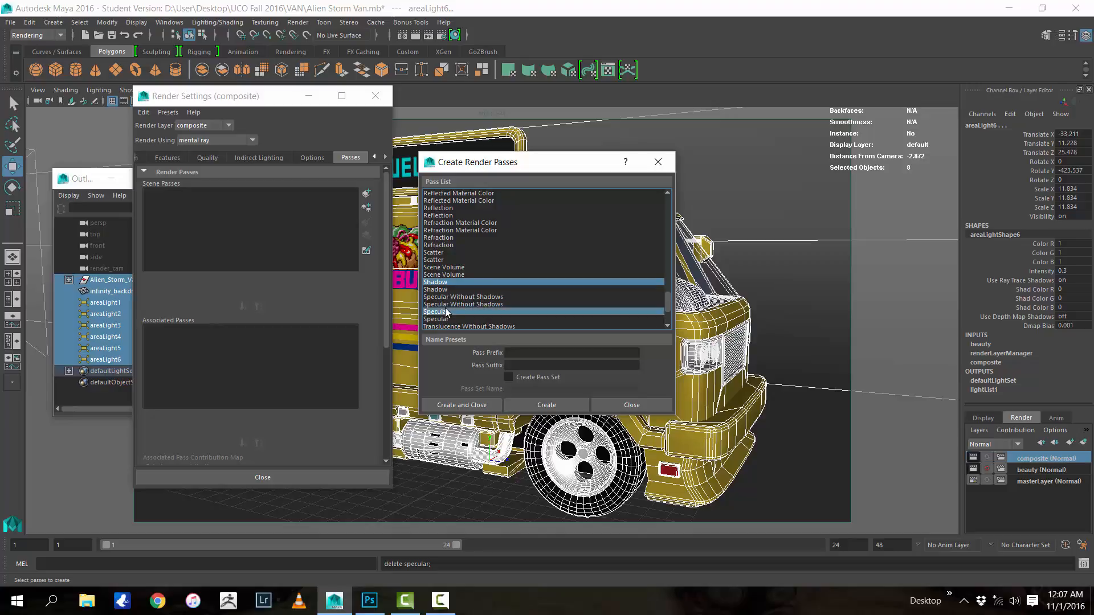
left_click(449, 209, "ctrl")
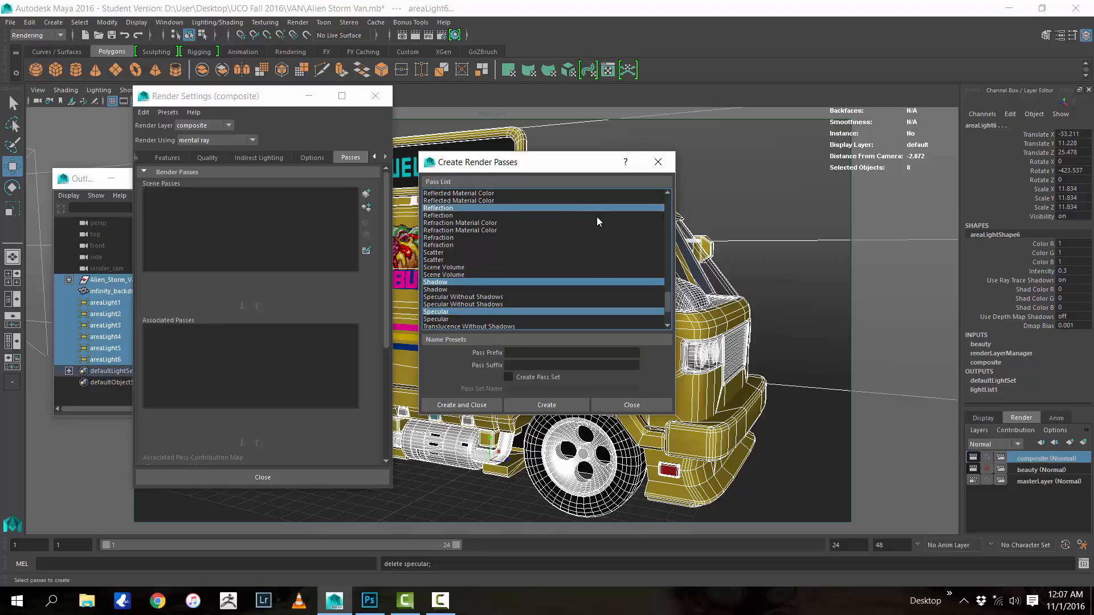
Review the selected passes, compare them with the layers of VAN_COMPOSITED.psd in Photoshop, and return to Maya
scroll(576, 237, "down", 3)
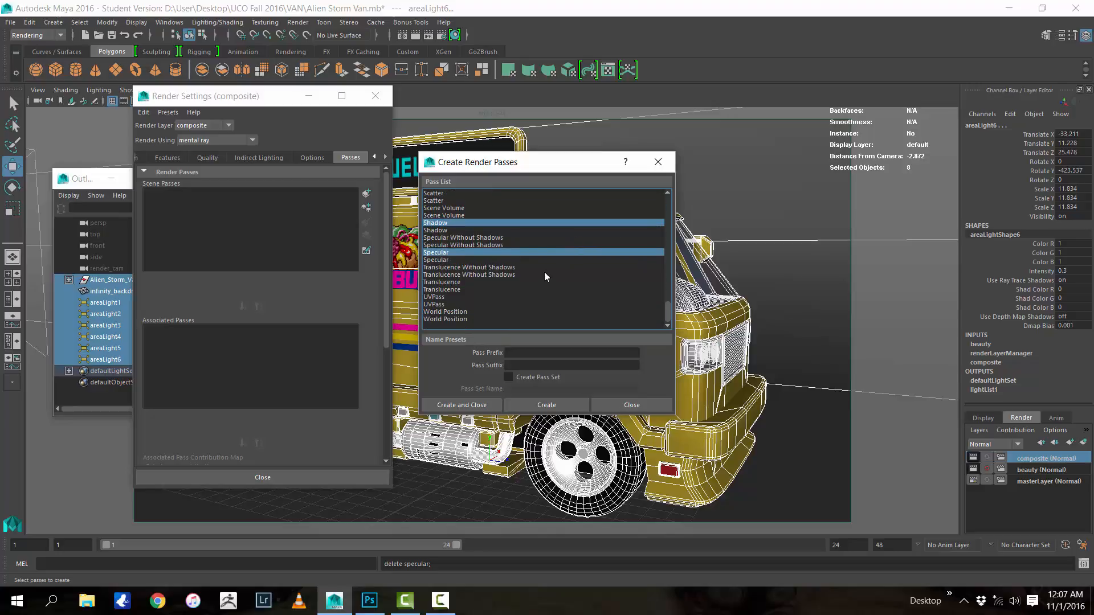
scroll(544, 267, "up", 6)
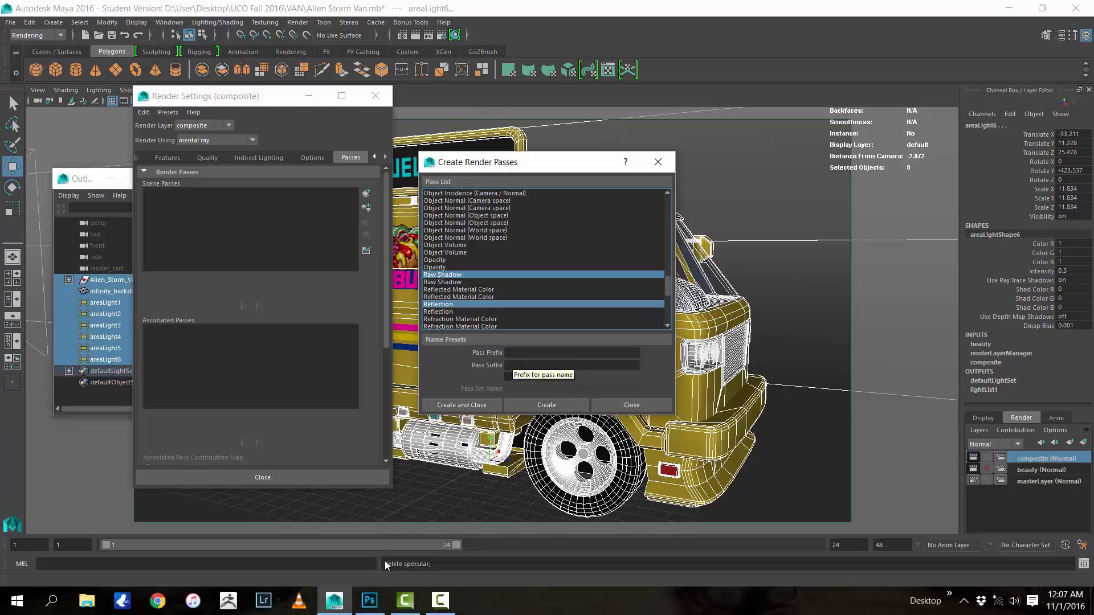
left_click(369, 600)
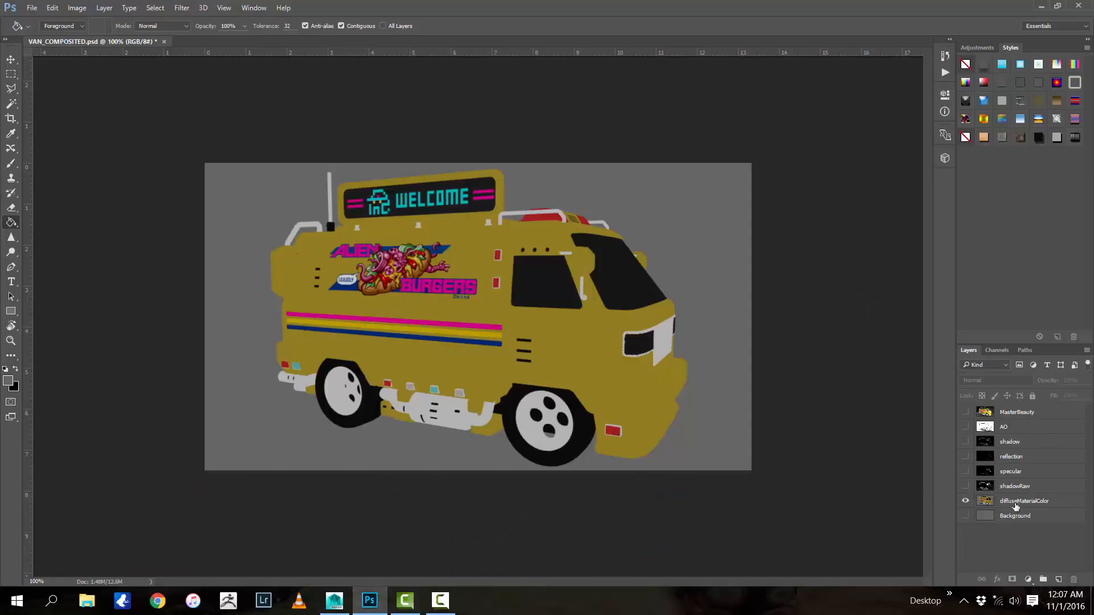
mouse_move(375, 609)
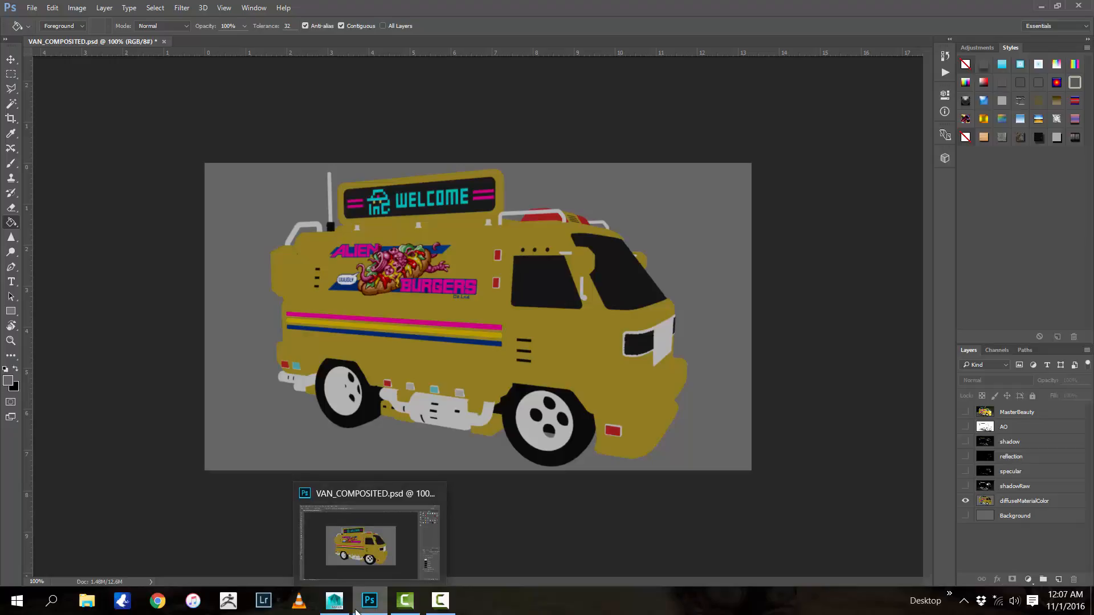
mouse_move(331, 609)
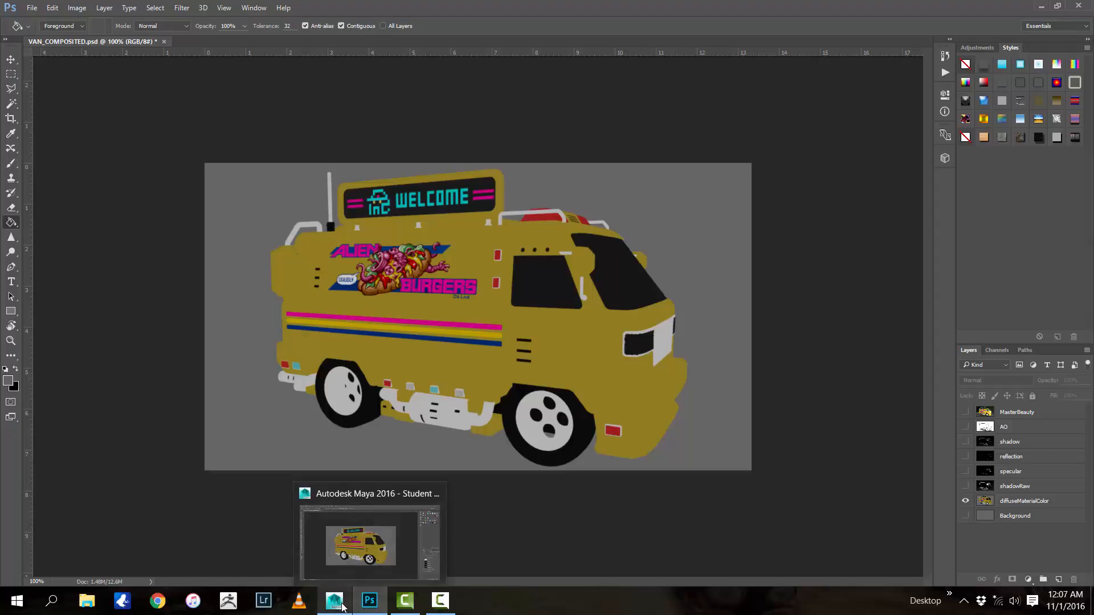
left_click(340, 605)
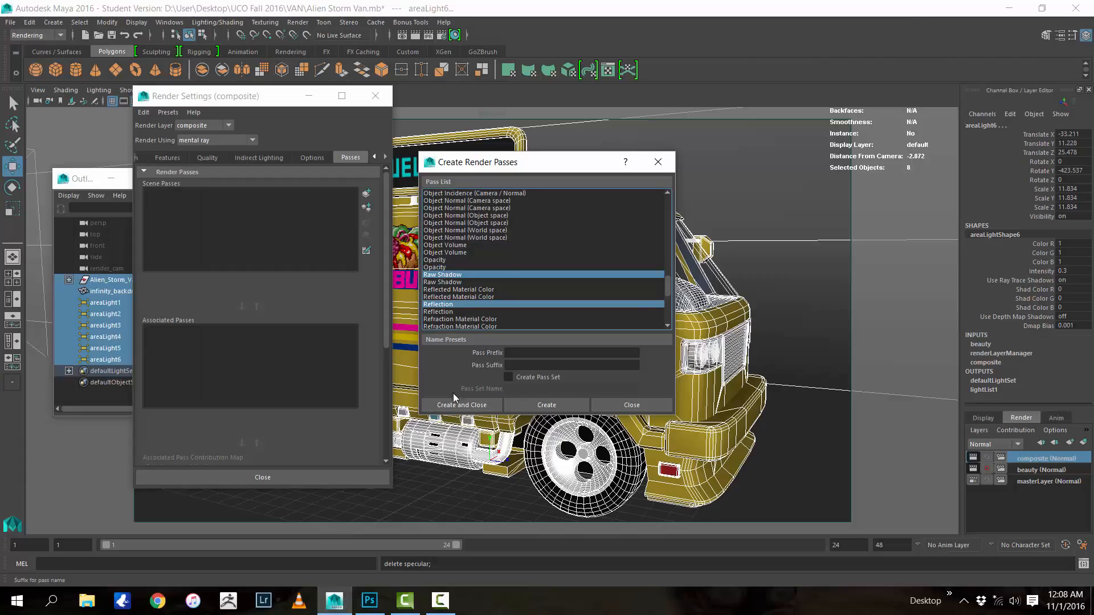
Create the selected render passes and associate all of them with the composite render layer
left_click(460, 405)
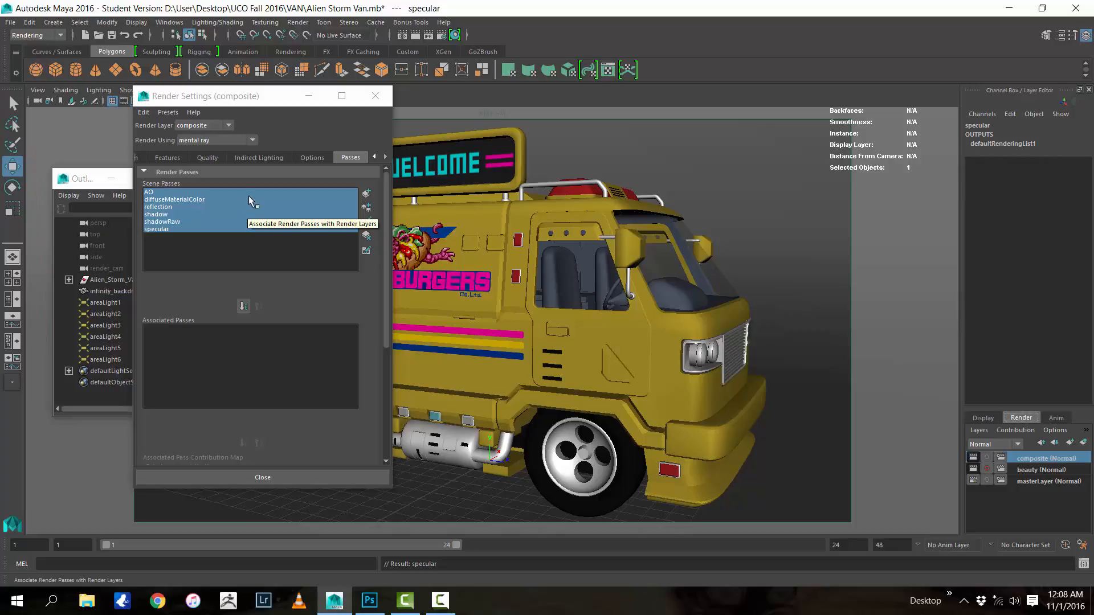
left_click(243, 308)
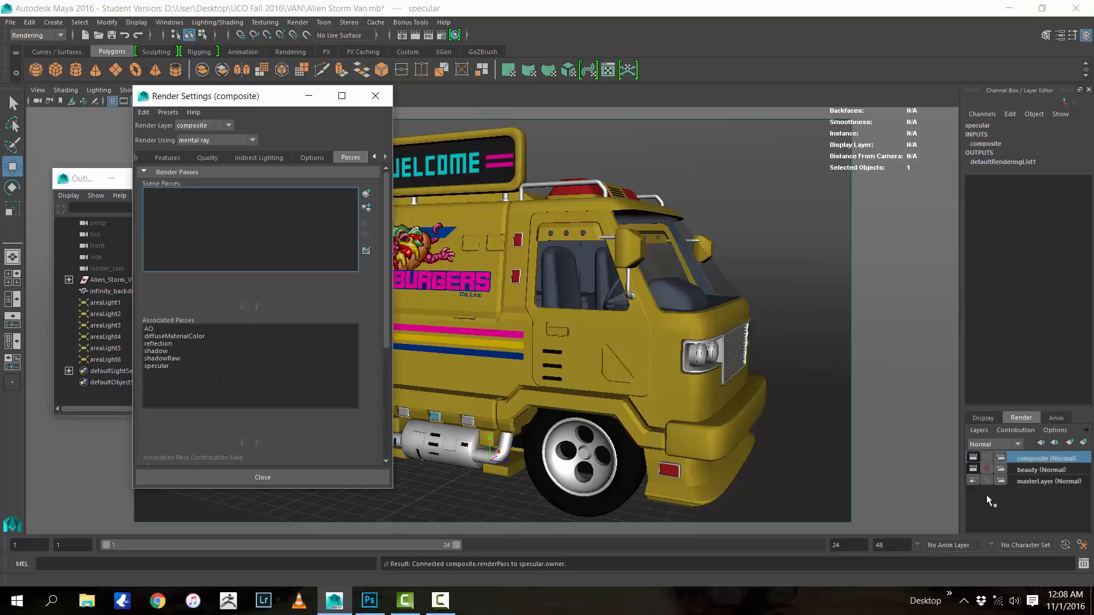
Check the pass associations of masterLayer in the render settings, and return to the composite layer
left_click(228, 123)
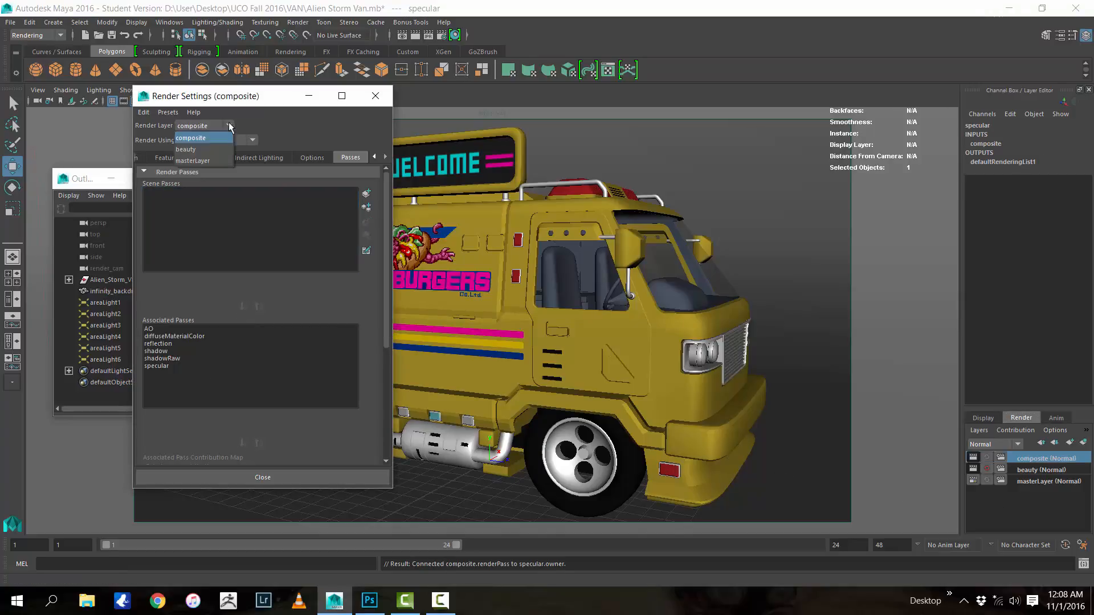
left_click(221, 160)
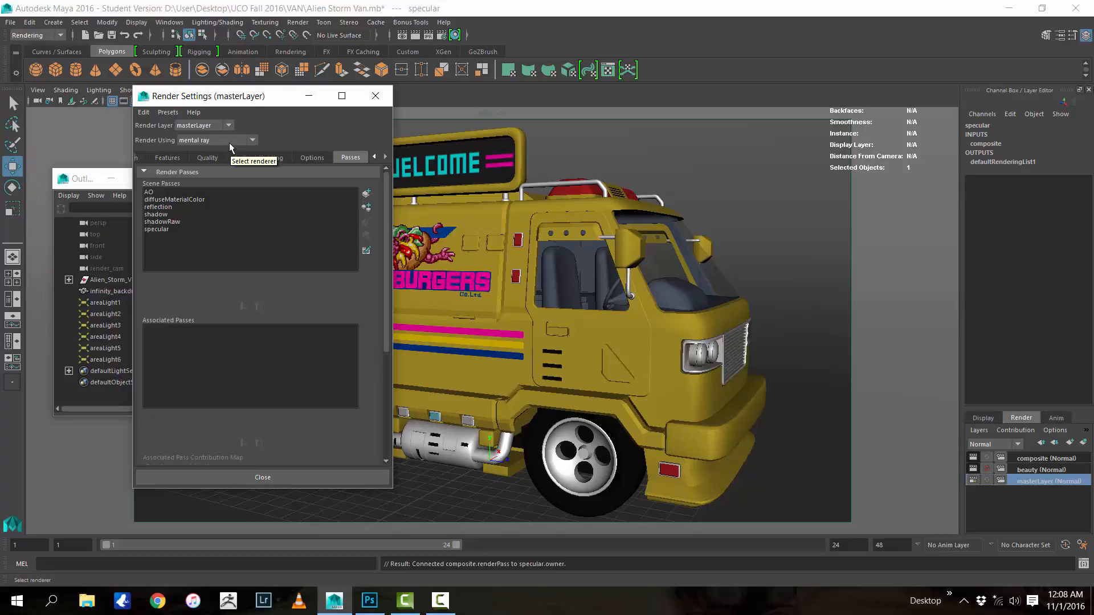
left_click(227, 125)
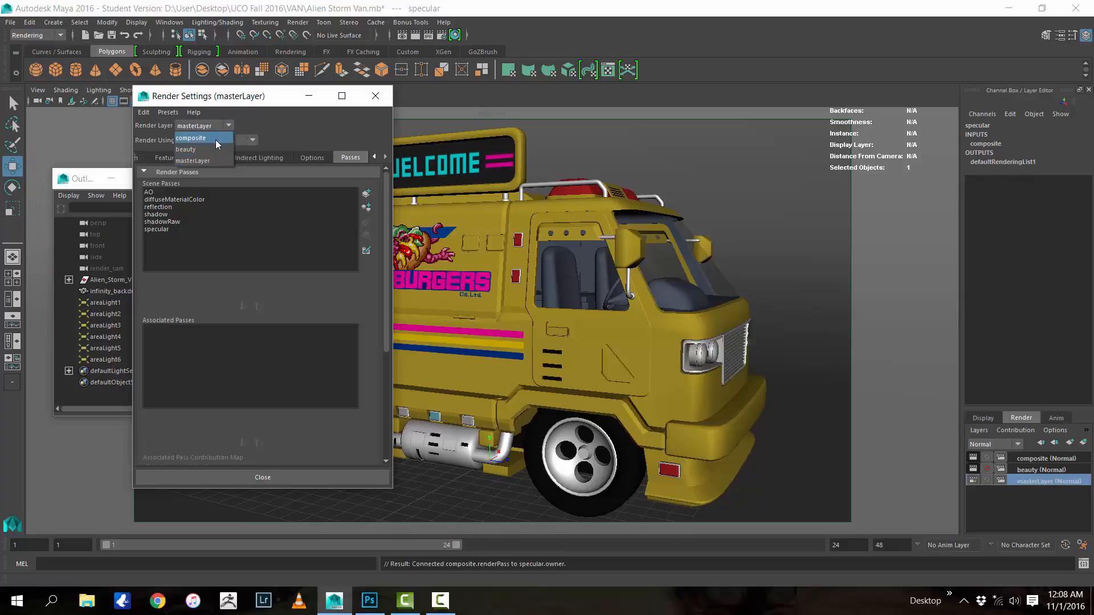
left_click(216, 138)
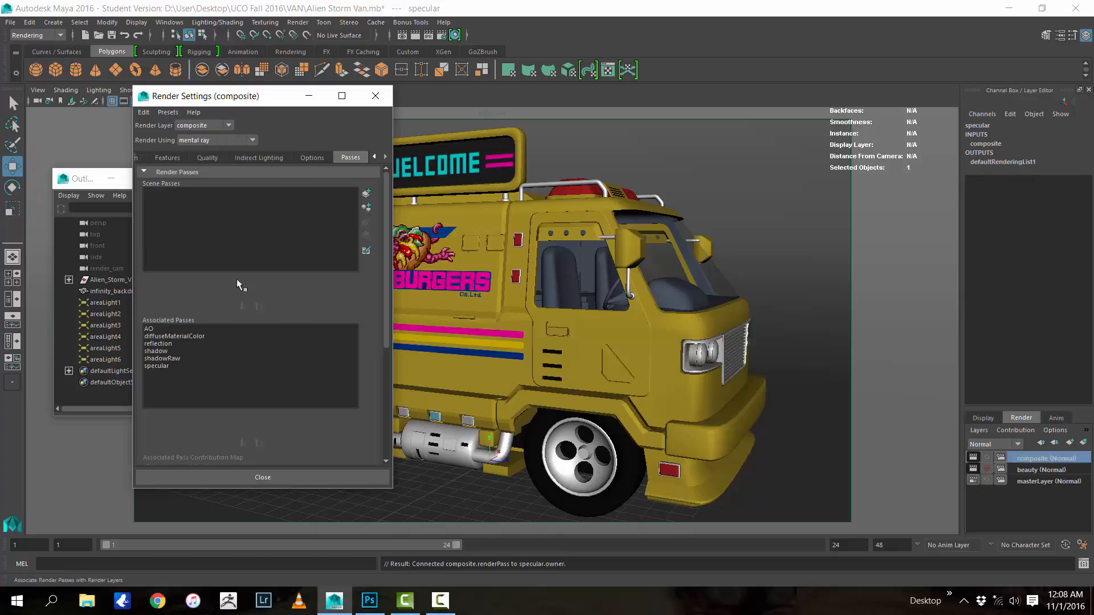
Inspect the attributes of the associated AO and diffuseMaterialColor passes
left_click(163, 326)
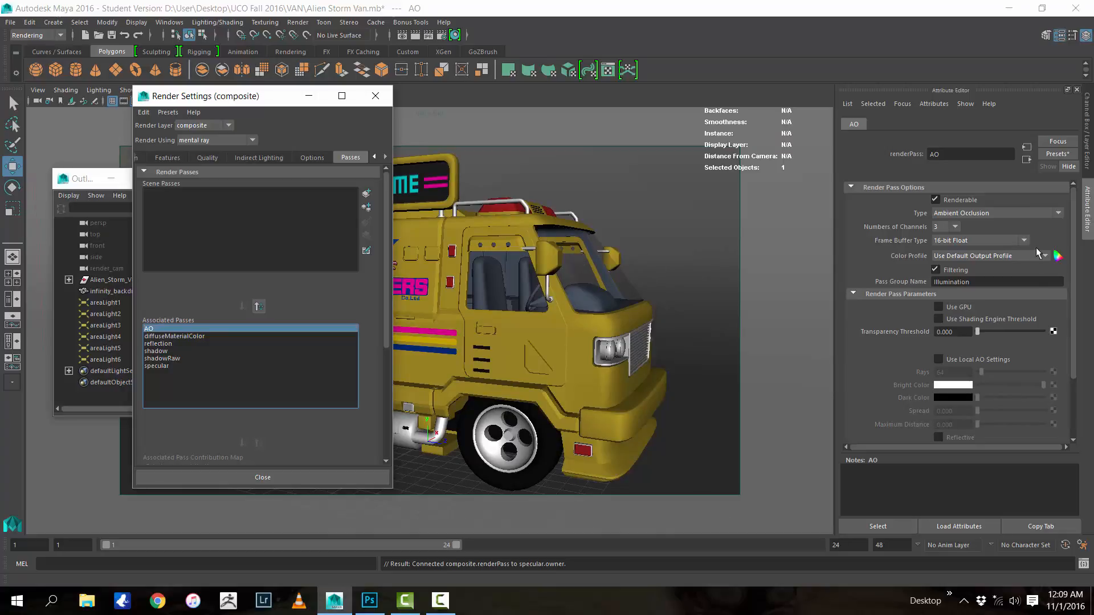
left_click(193, 337)
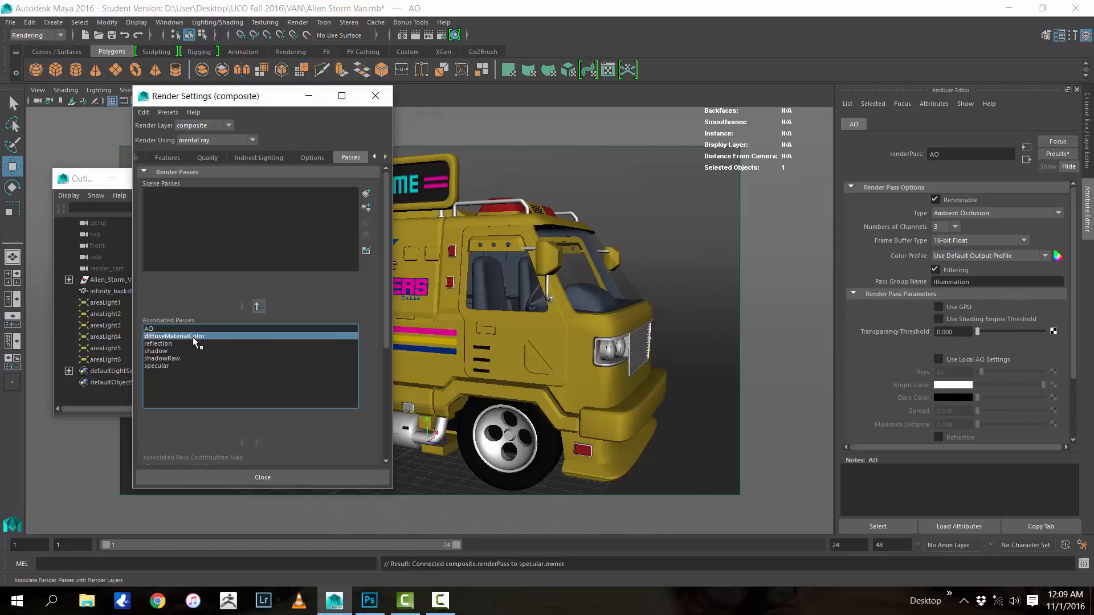
double_click(153, 337)
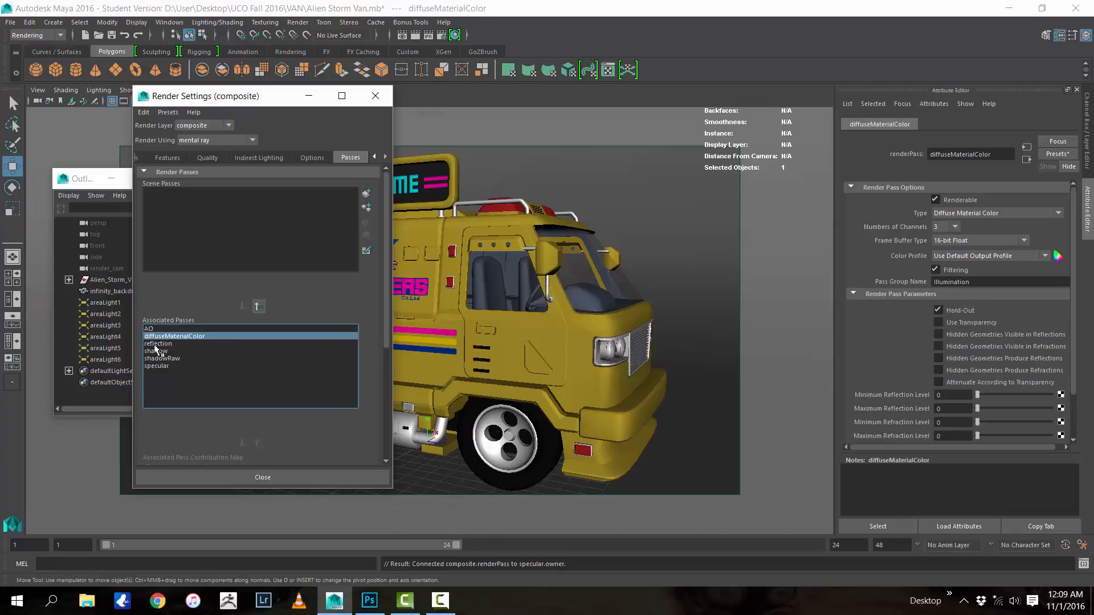
Inspect the attributes of the associated reflection pass and choose 16-bit Float as its frame buffer type
left_click(164, 344)
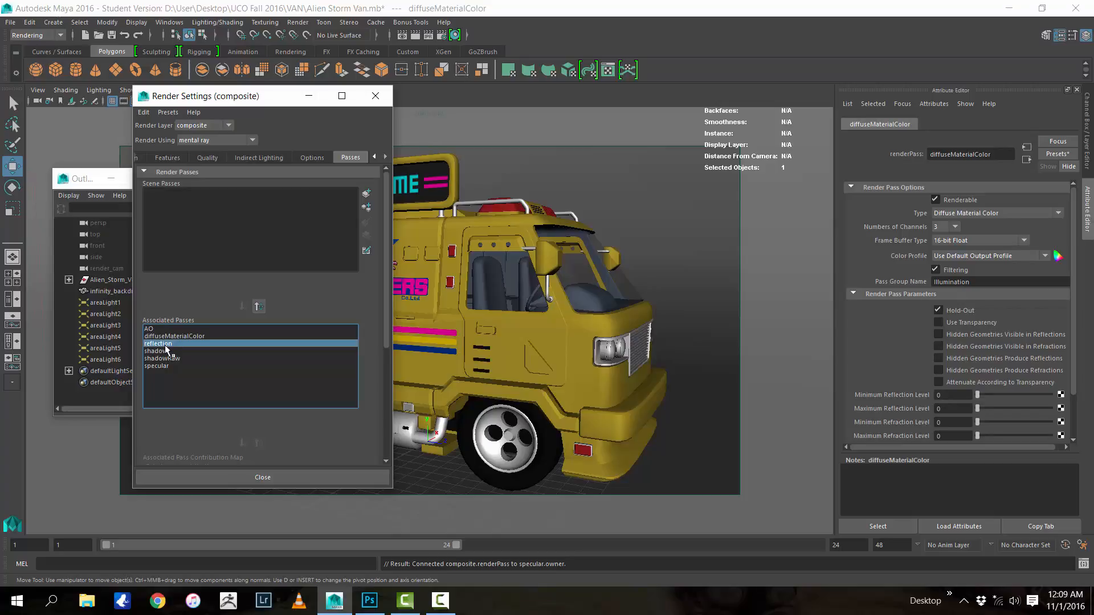
double_click(164, 345)
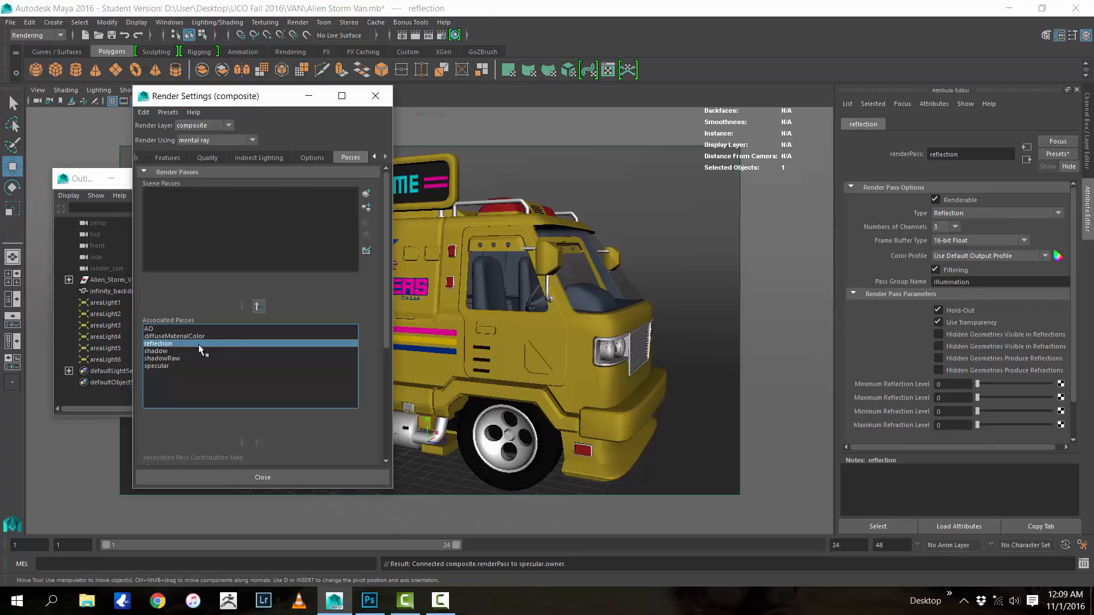
scroll(1035, 333, "down", 3)
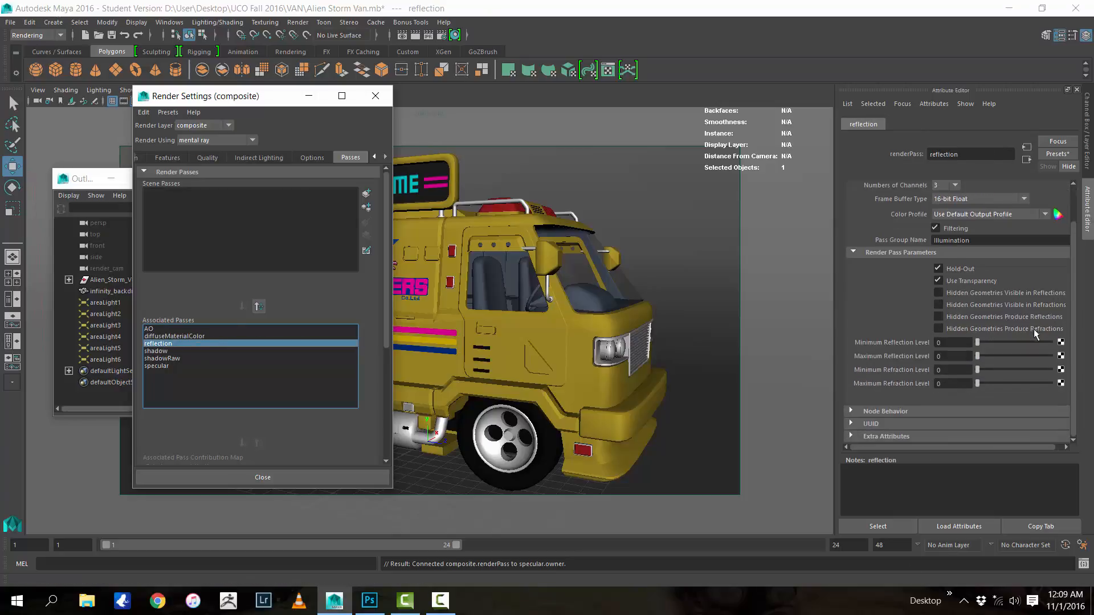
scroll(1014, 364, "up", 3)
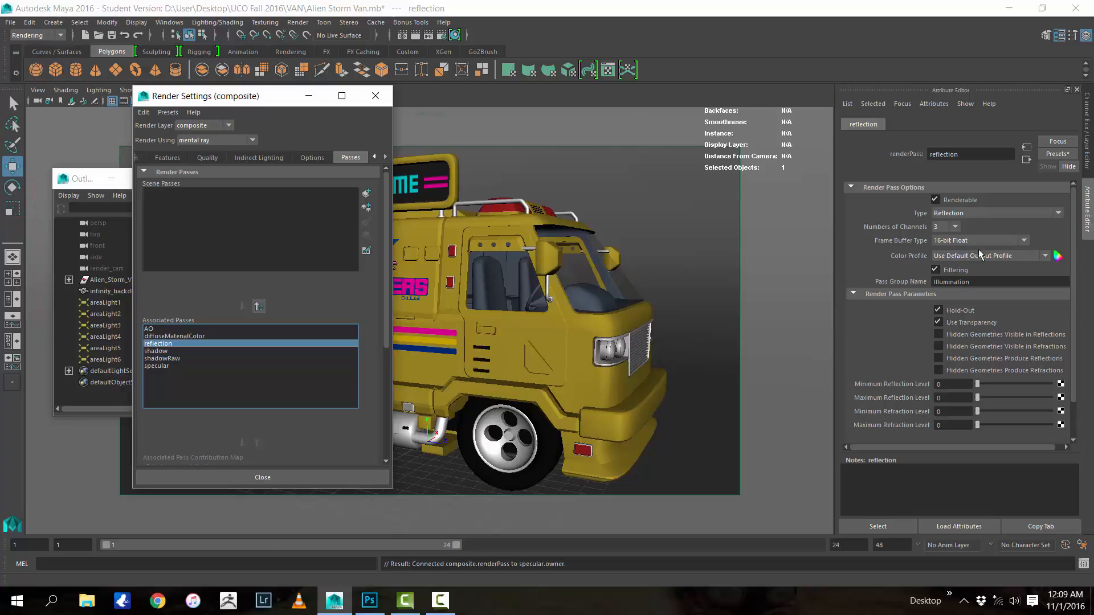
left_click(992, 241)
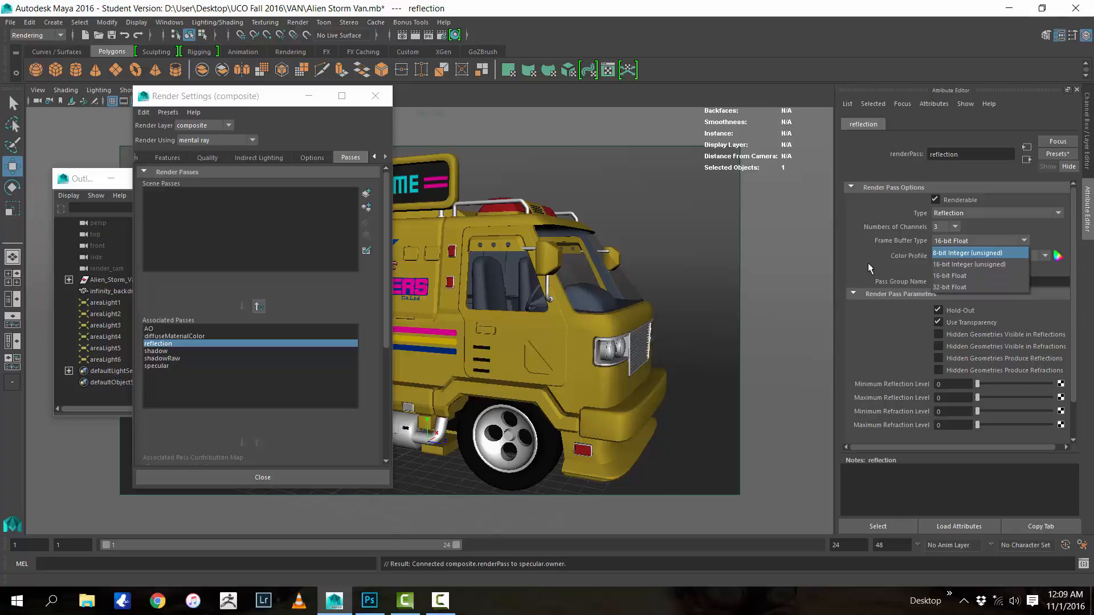
left_click(970, 275)
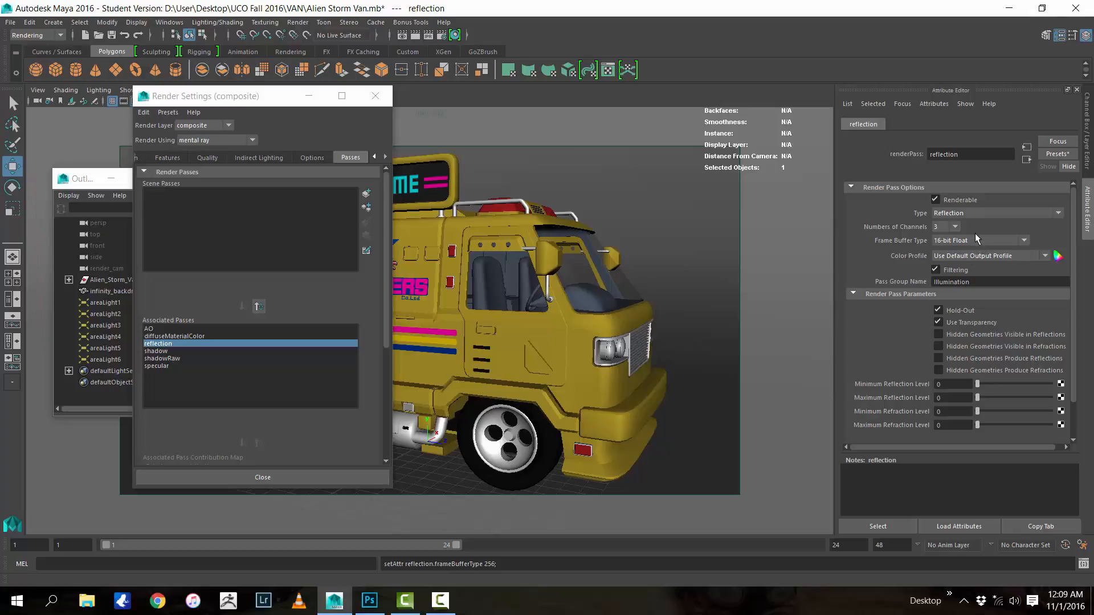
Inspect the attributes of the associated shadow, shadowRaw and specular passes one after another
left_click(162, 350)
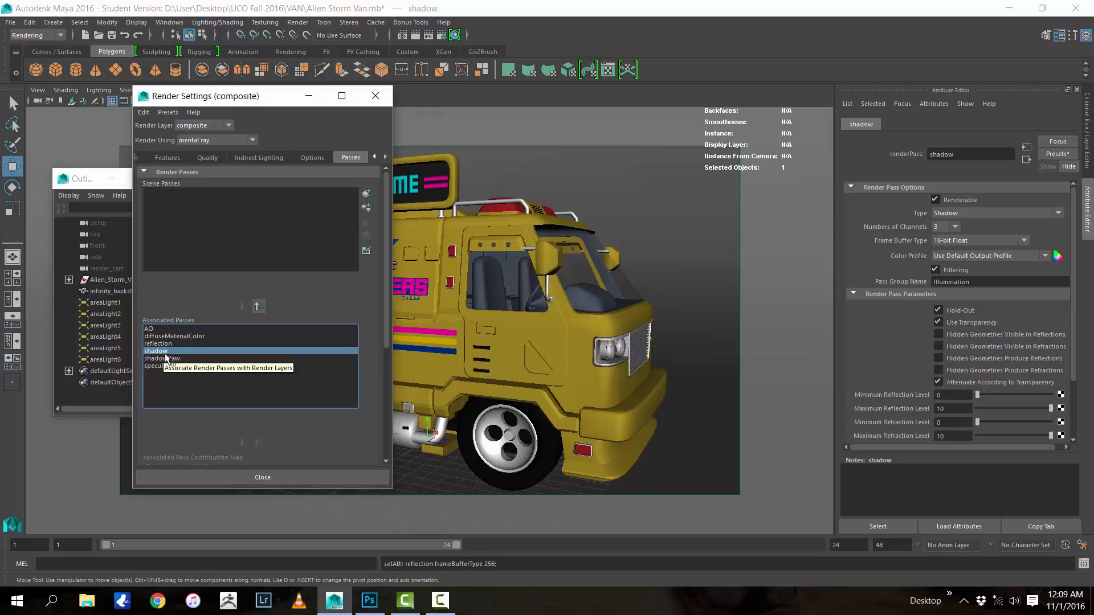
left_click(178, 358)
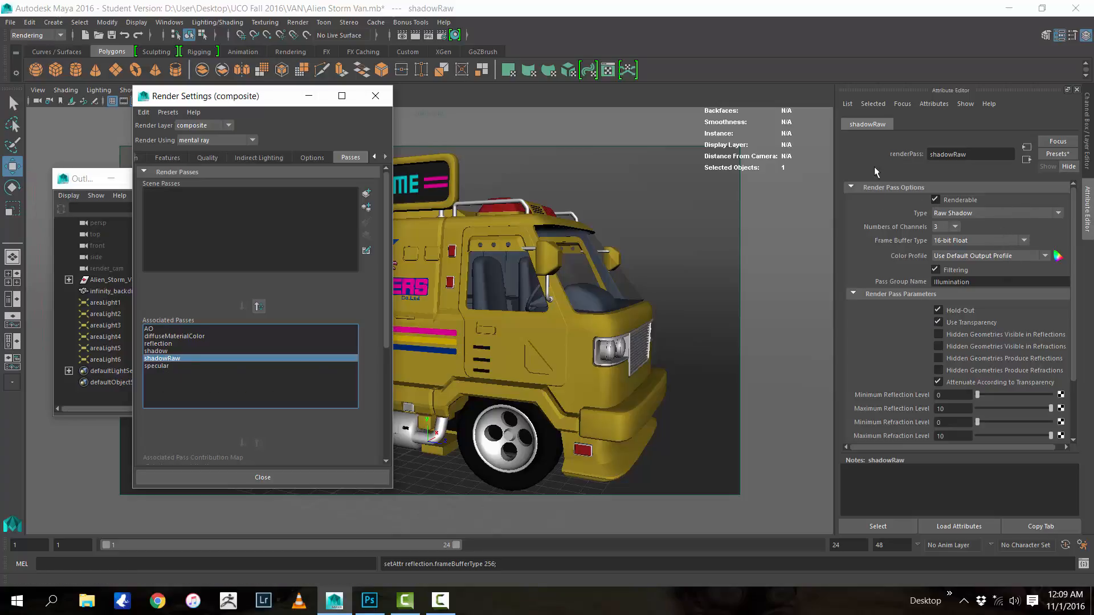
left_click(149, 366)
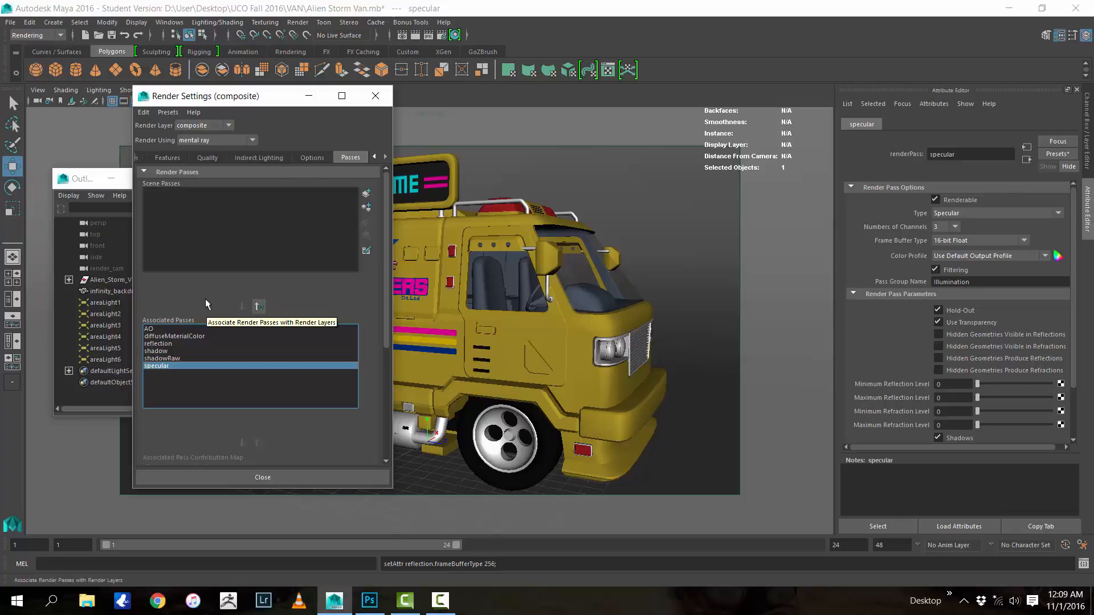
Enable local AO settings on the AO pass, and set its spread to 0.8 and maximum distance to 5
left_click(148, 331)
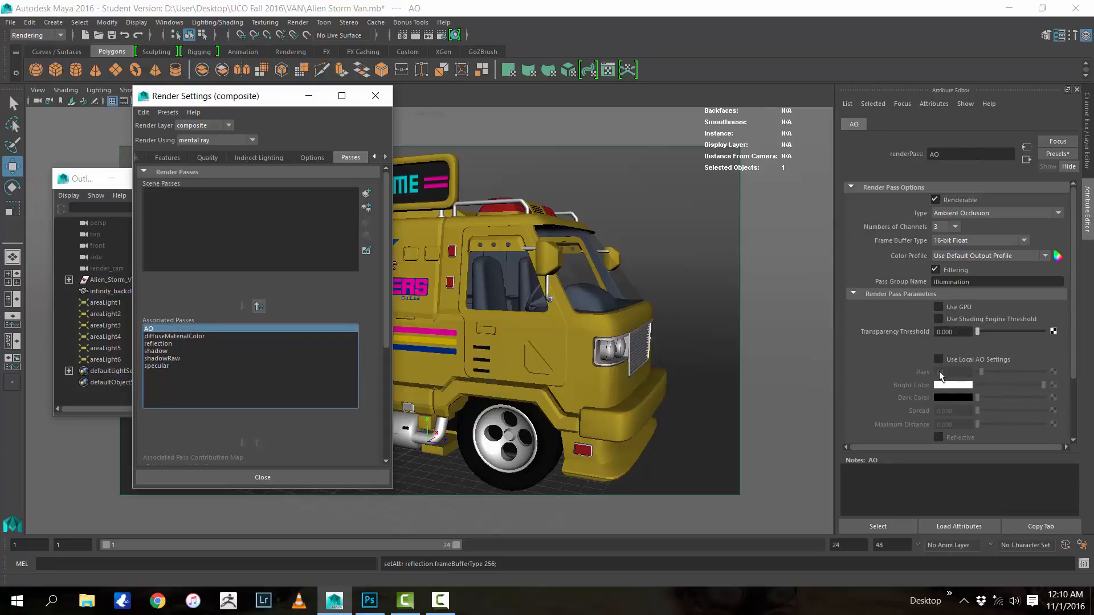
left_click(940, 361)
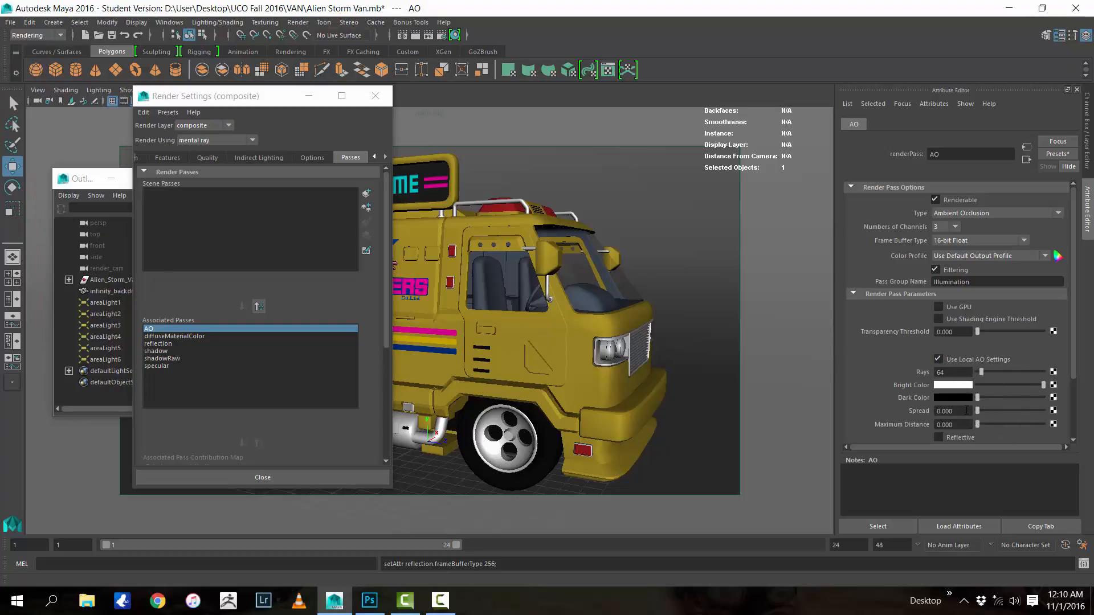
key("Return")
type(".8")
key("Return")
key("Tab")
type("5")
key("Return")
Test-render the composite layer, check the file options of the Render View, and close it
left_click(414, 36)
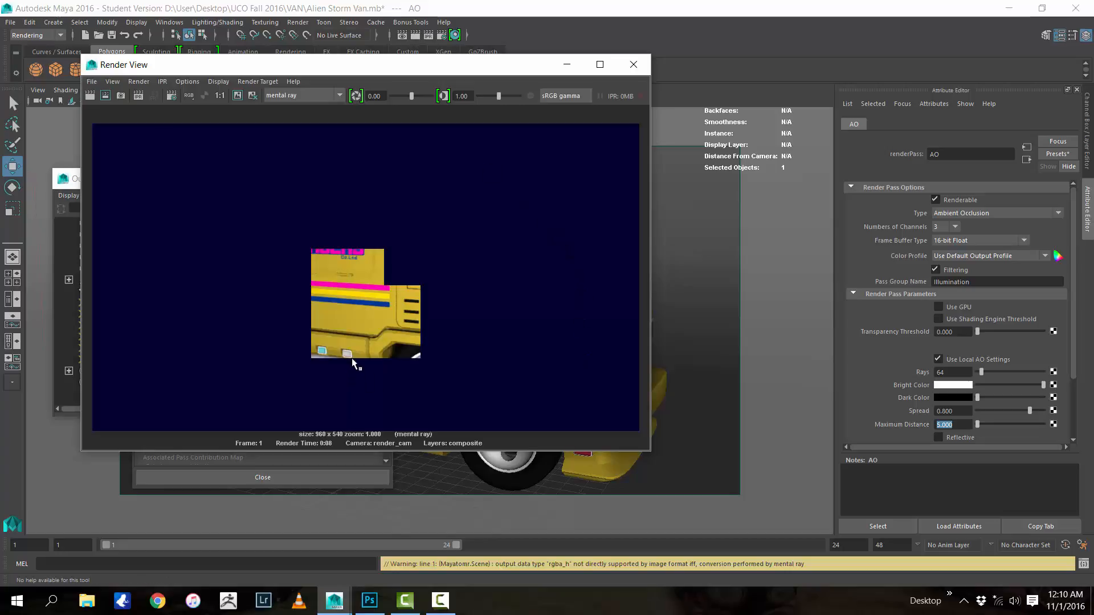
left_click(91, 81)
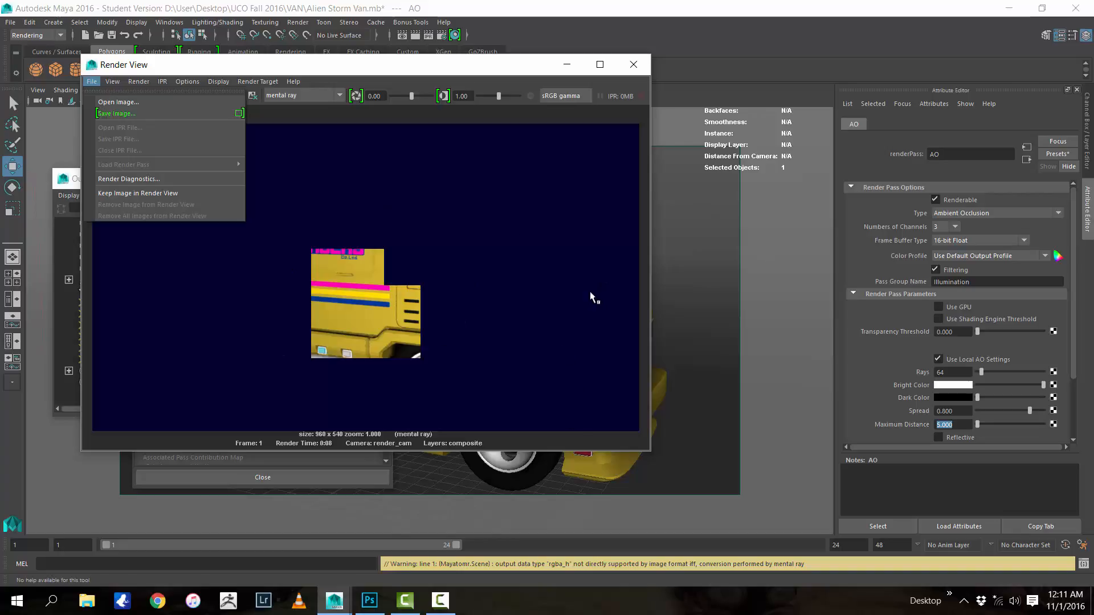
left_click(628, 67)
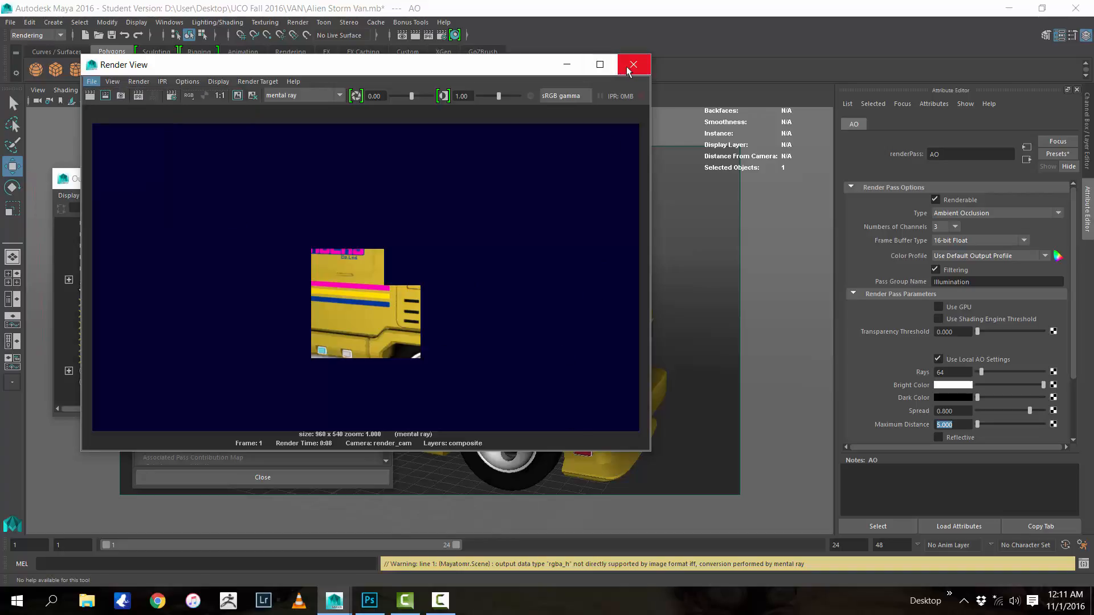
left_click(631, 65)
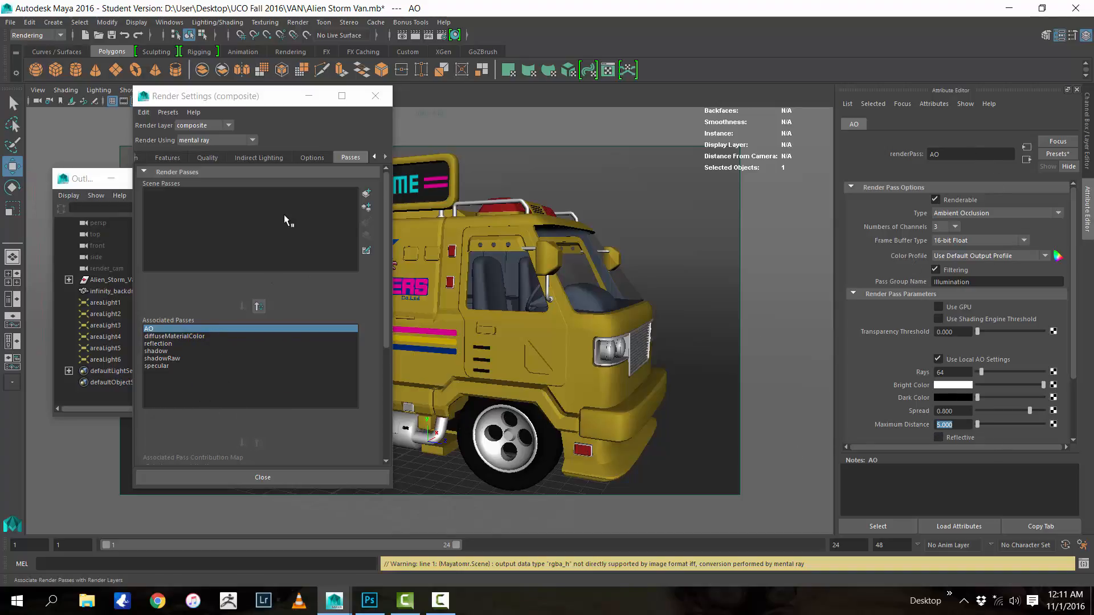
Enable Ambient Occlusion, Final Gathering and Global Illumination for the composite layer, and review the indirect lighting settings
left_click(373, 156)
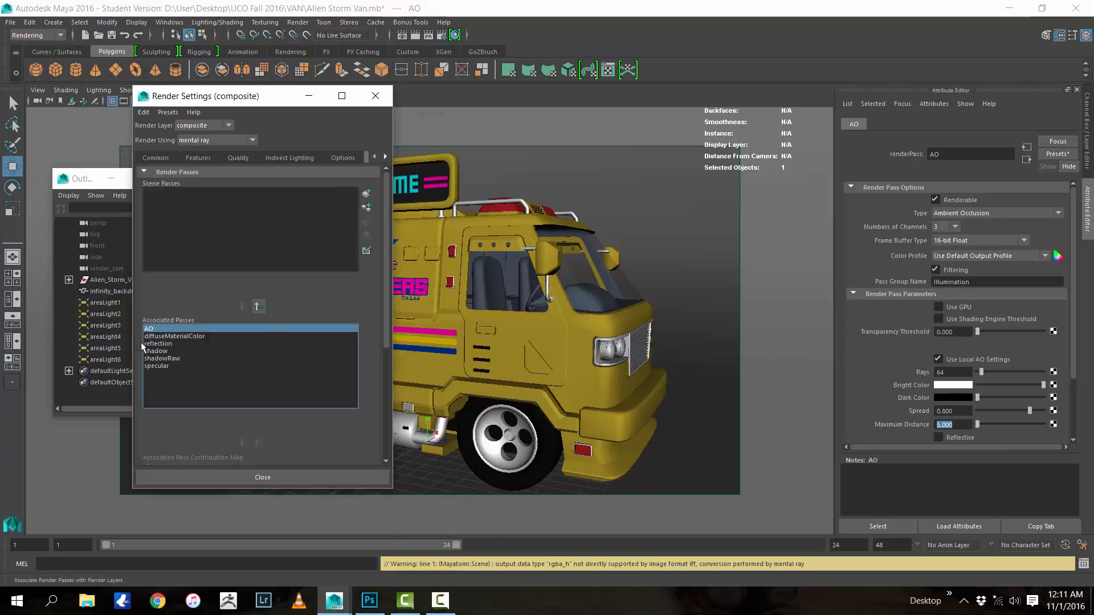
left_click(199, 158)
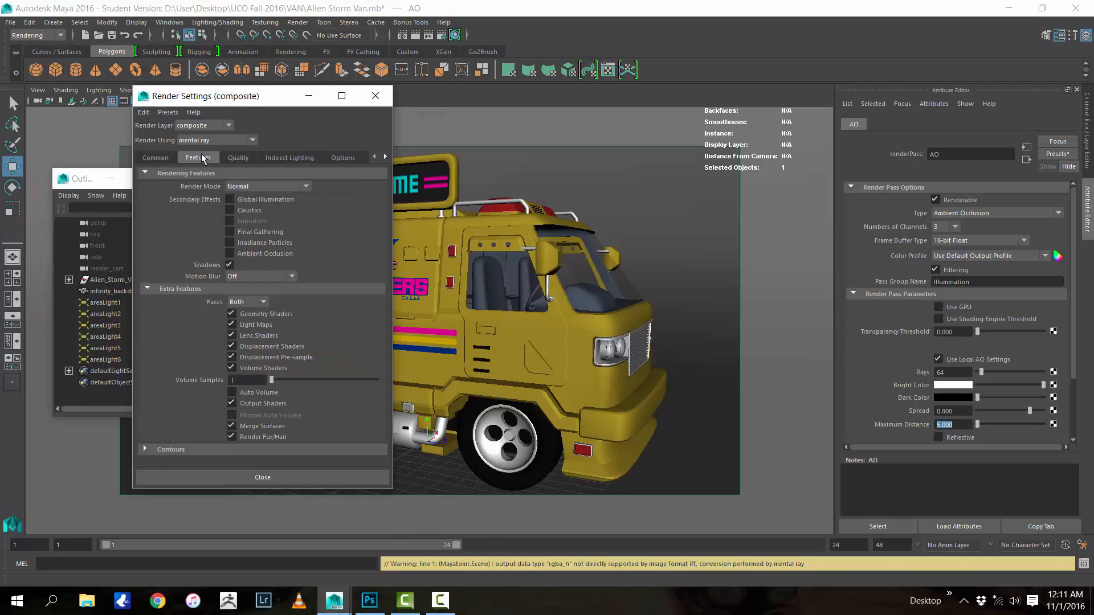
left_click(229, 253)
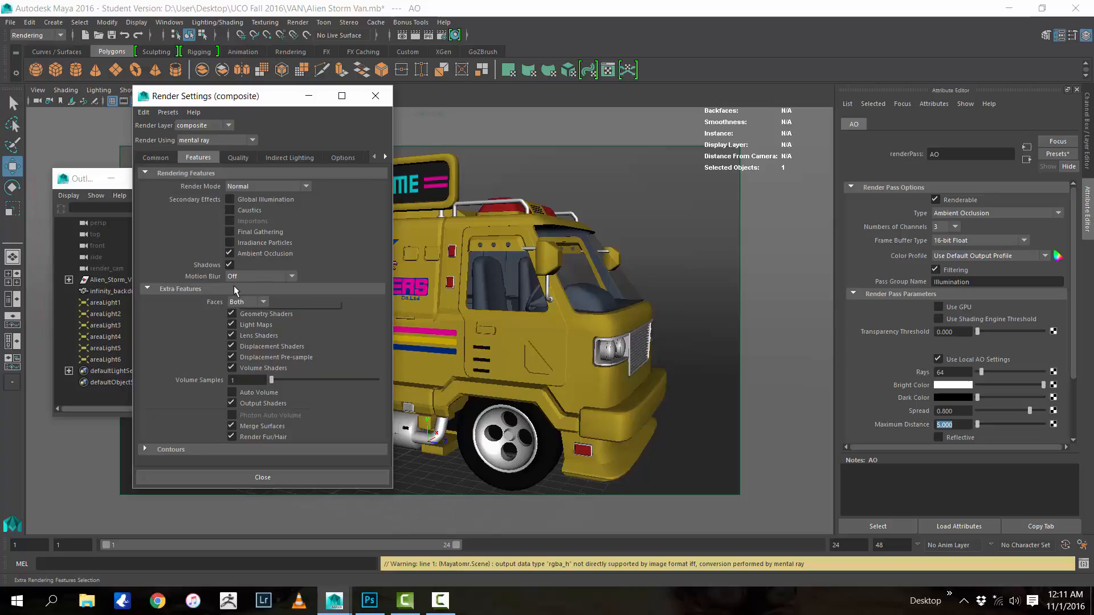
left_click(229, 232)
left_click(230, 199)
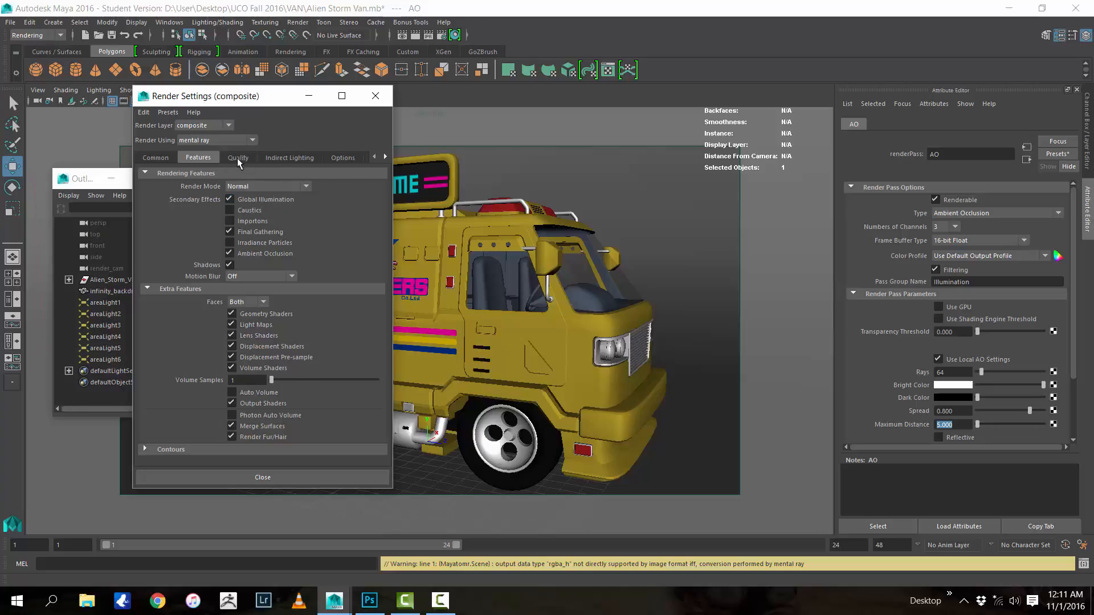
left_click(285, 157)
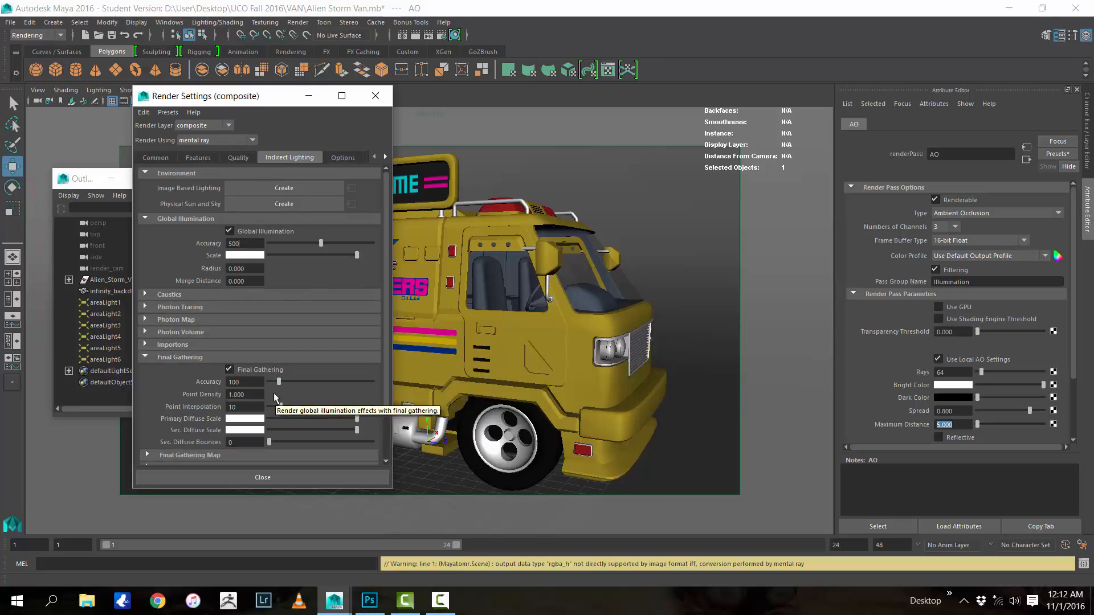
Set the sampling mode to Legacy Sampling Mode, try a Max Sample Level of 2, and return it to 0
left_click(238, 158)
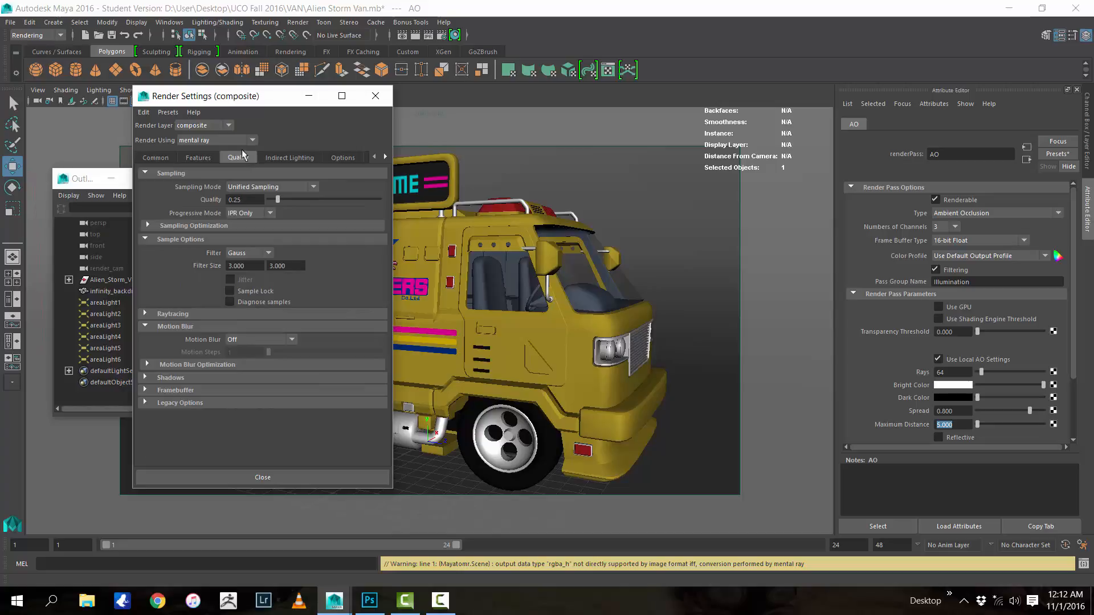
left_click(309, 187)
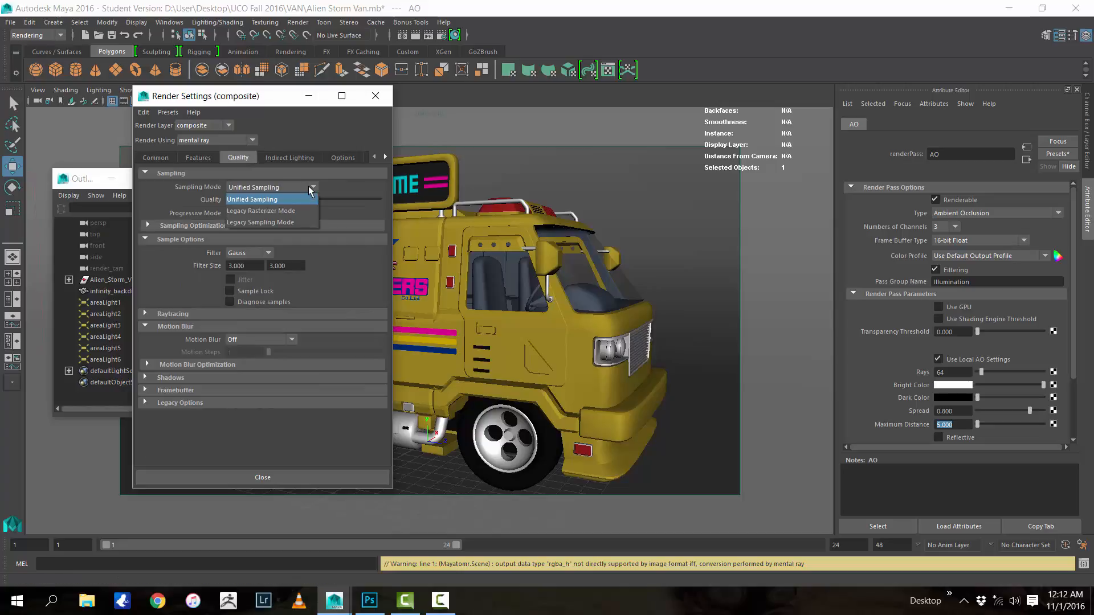
left_click(309, 186)
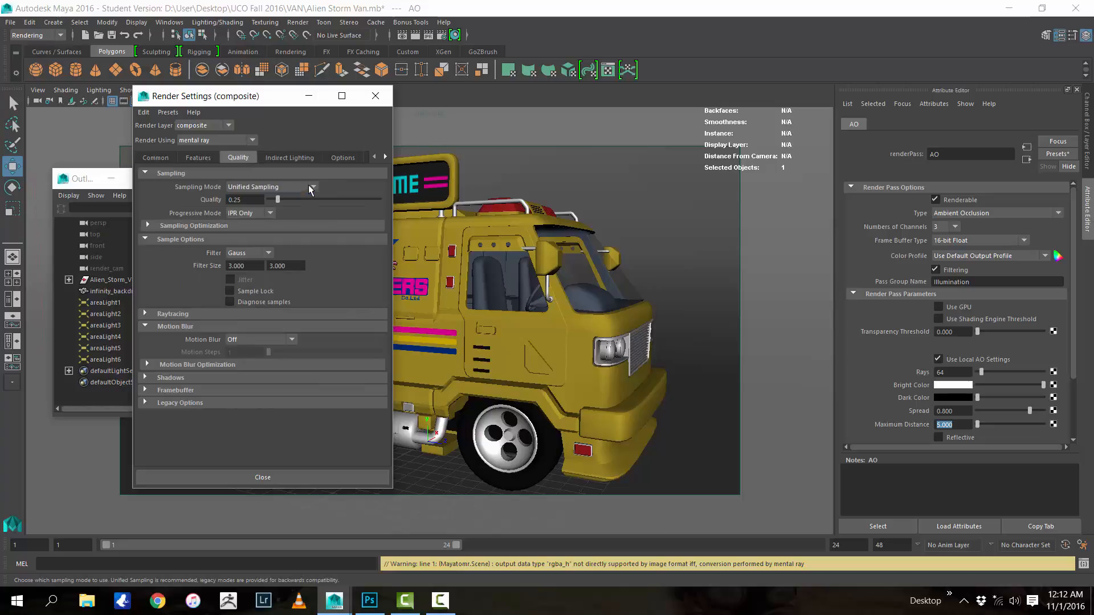
left_click(299, 225)
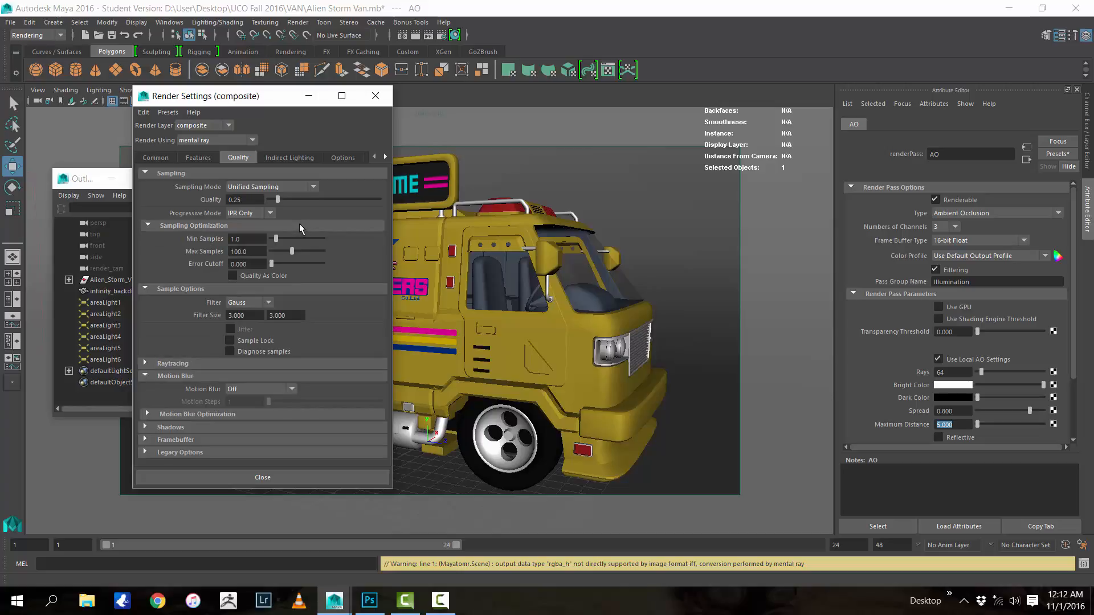
left_click(302, 226)
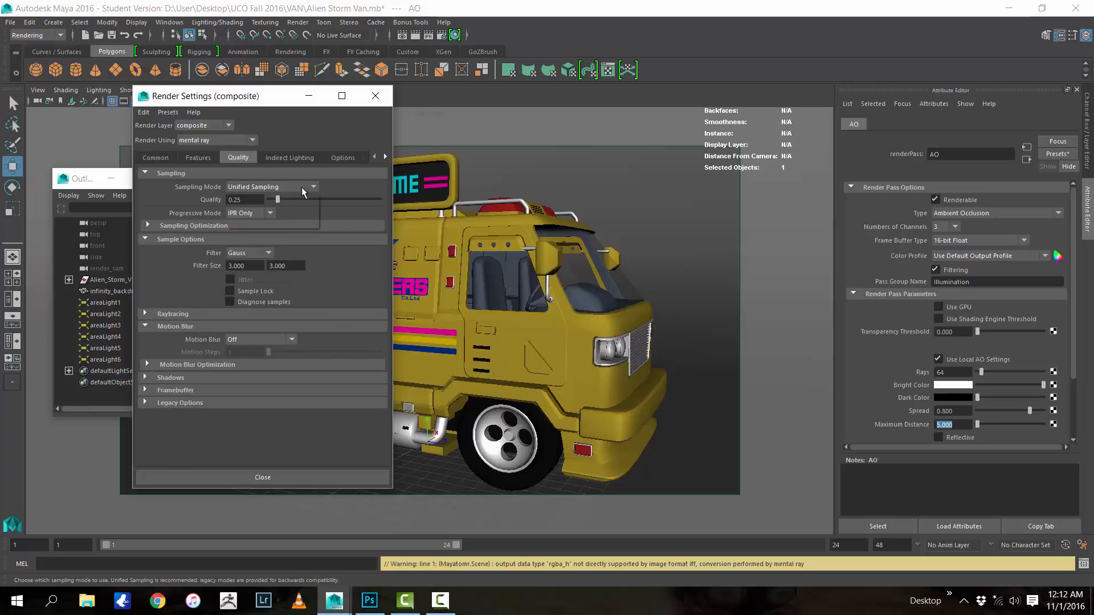
left_click(304, 188)
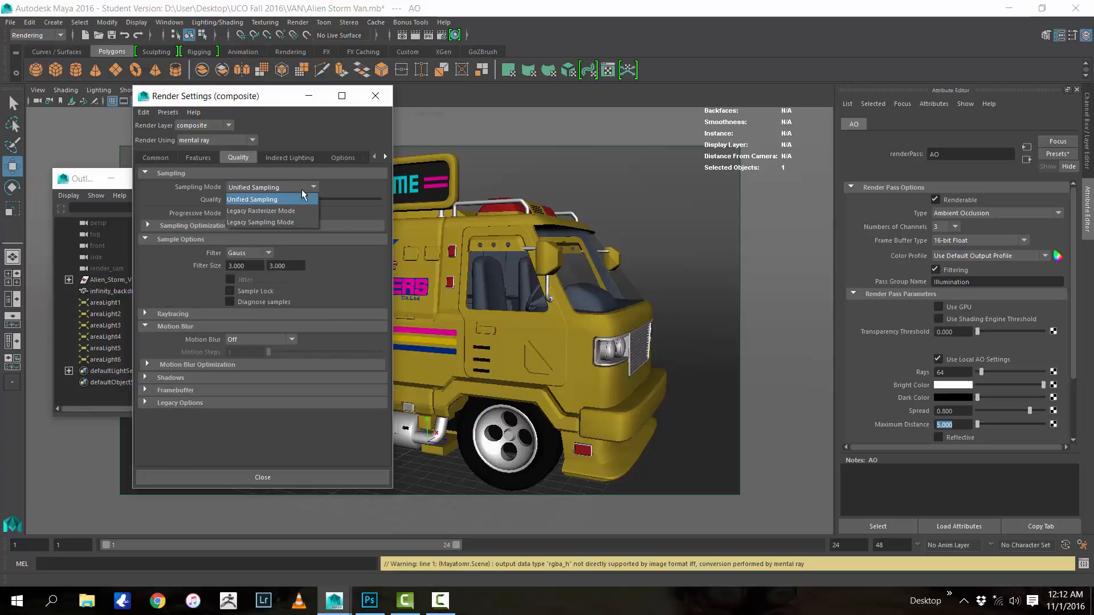
left_click(300, 222)
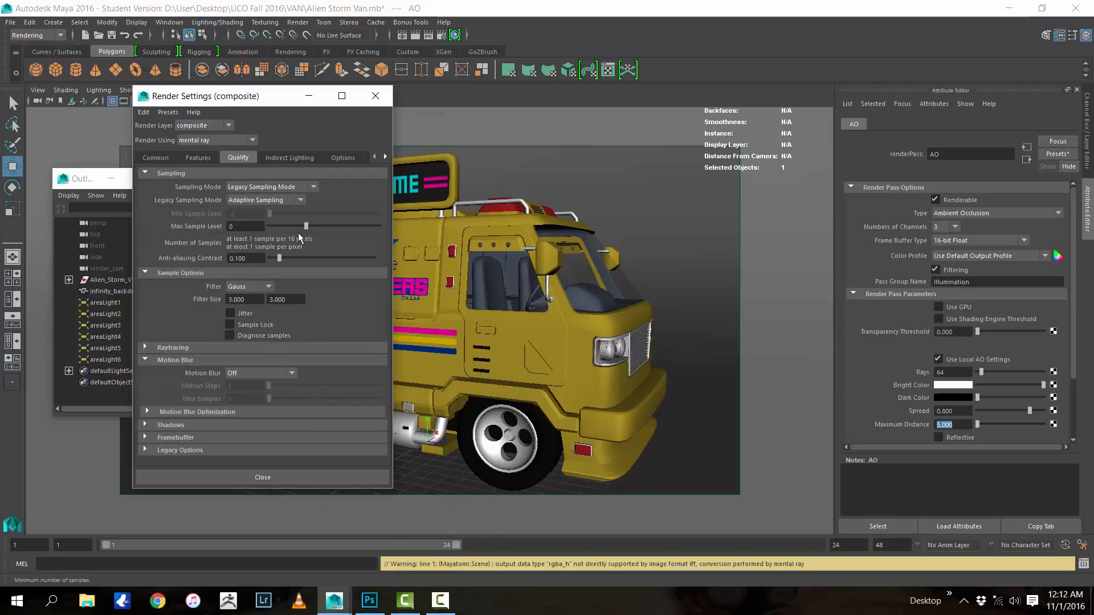
left_click_drag(312, 228, 341, 227)
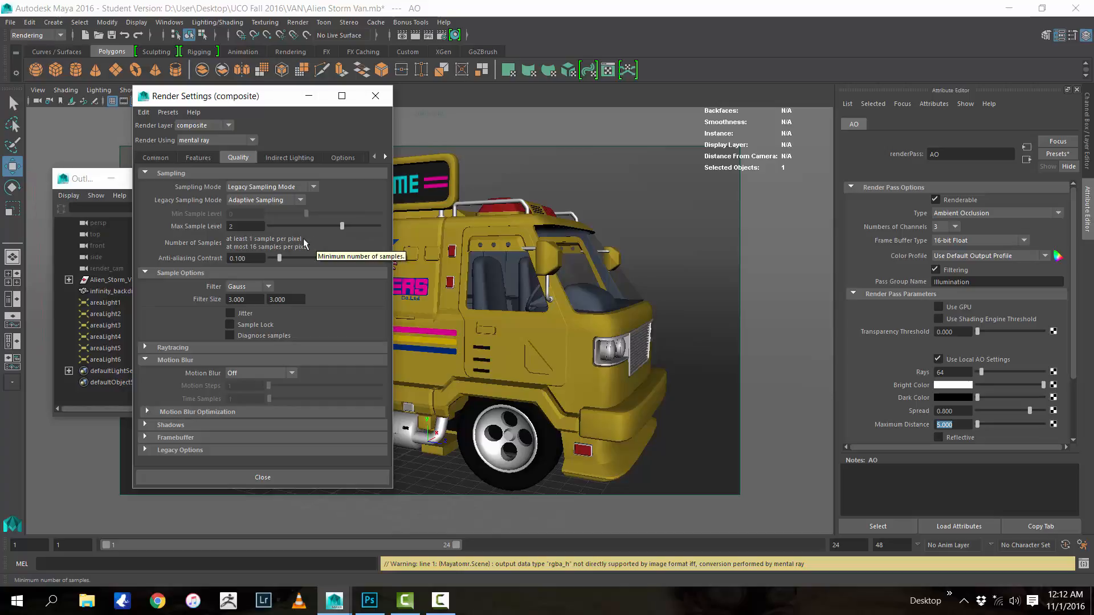
left_click_drag(342, 230, 310, 227)
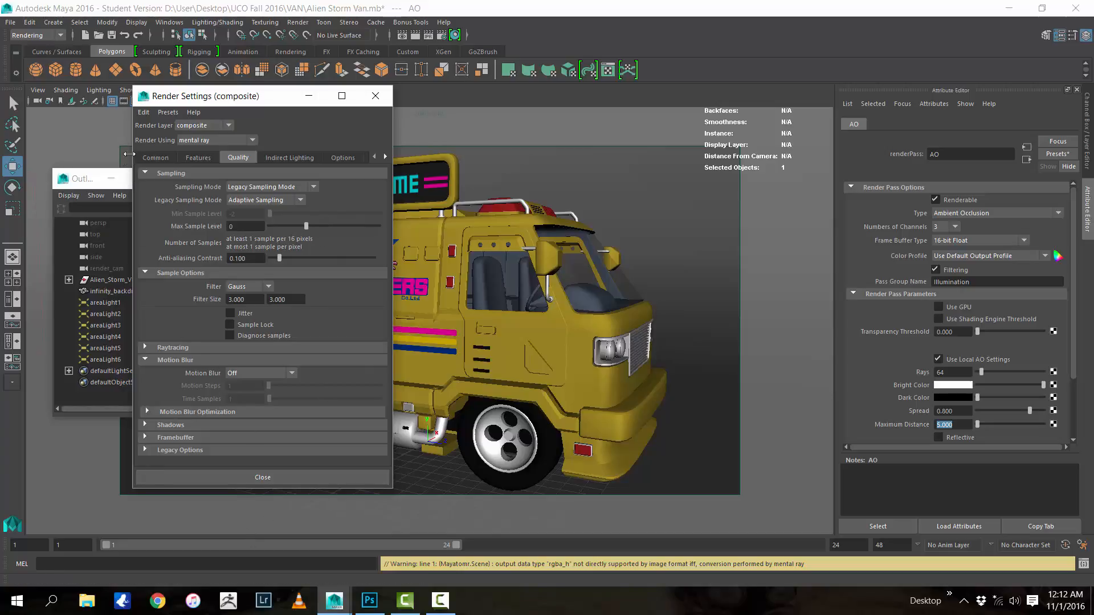
Review the composite layer's common render settings and choose PSD Layered (psd) as the image format
left_click(168, 160)
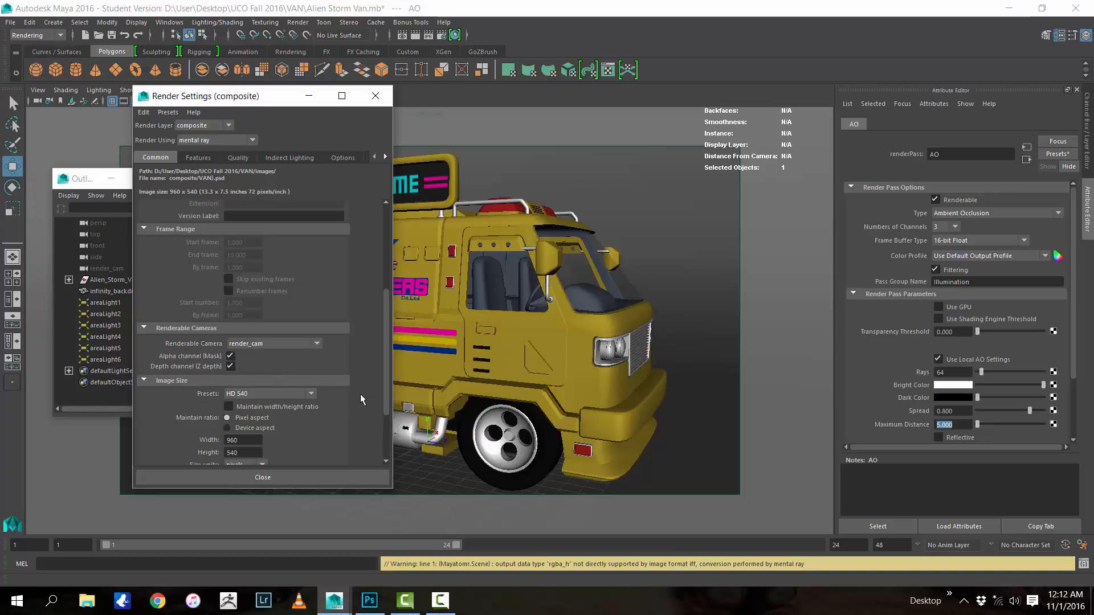
scroll(365, 427, "down", 2)
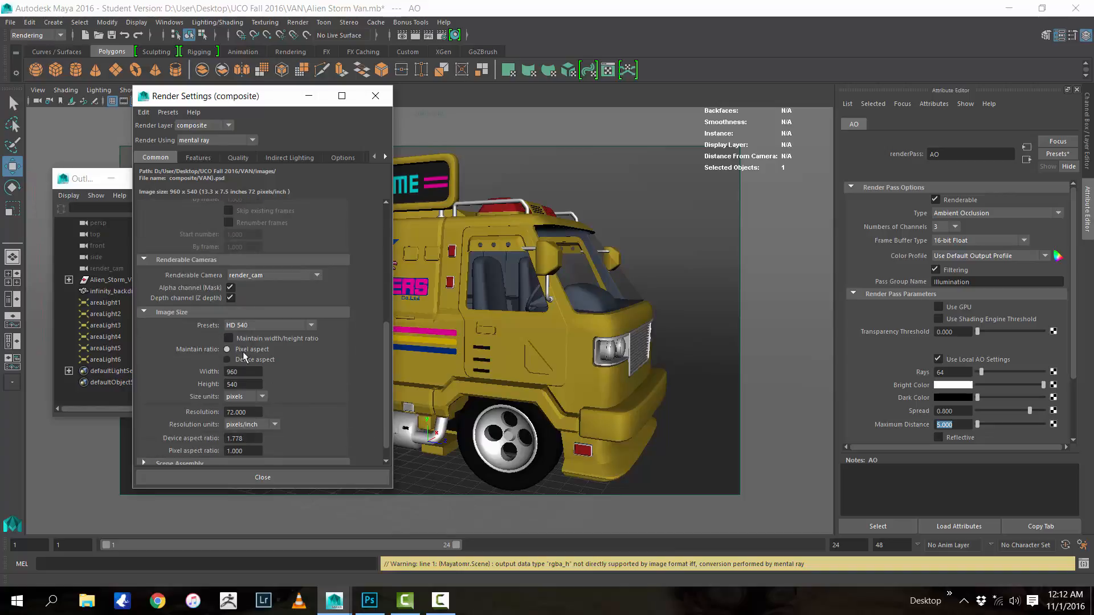
scroll(331, 402, "up", 5)
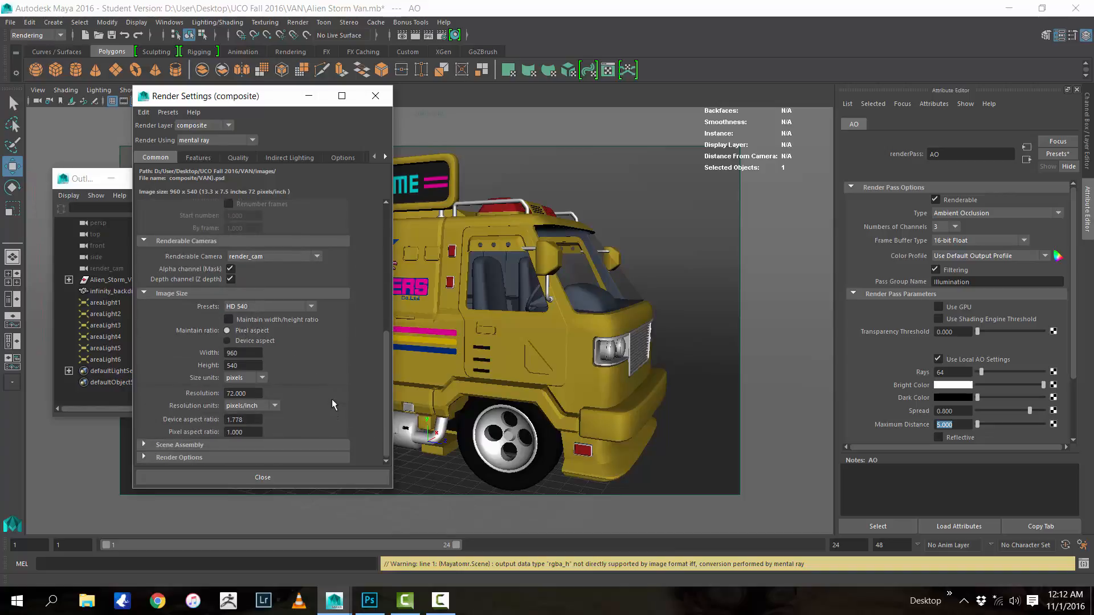
scroll(332, 403, "up", 2)
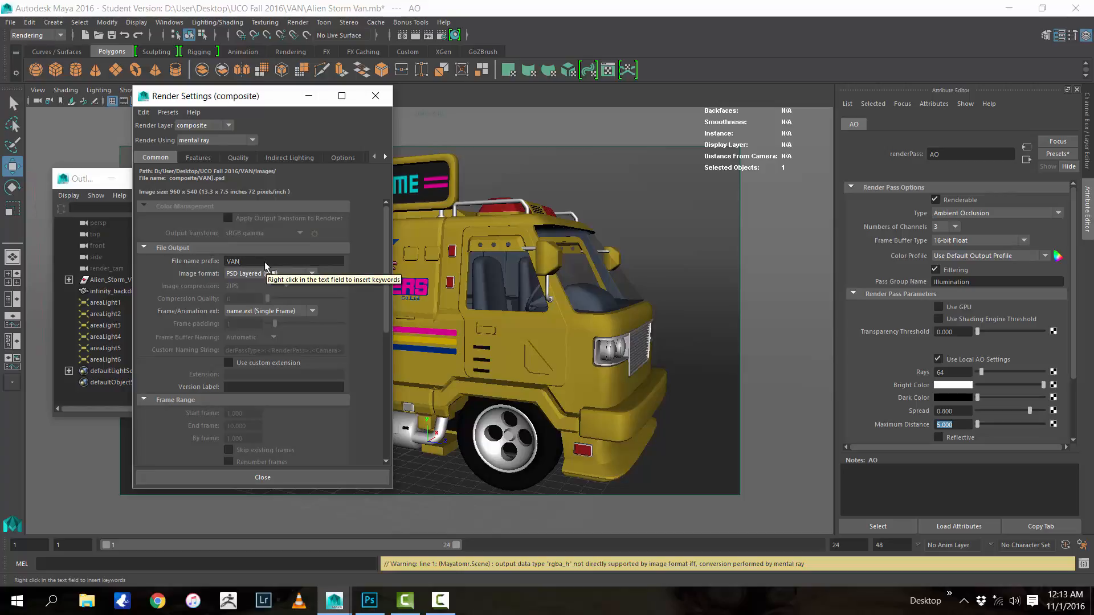
left_click(294, 272)
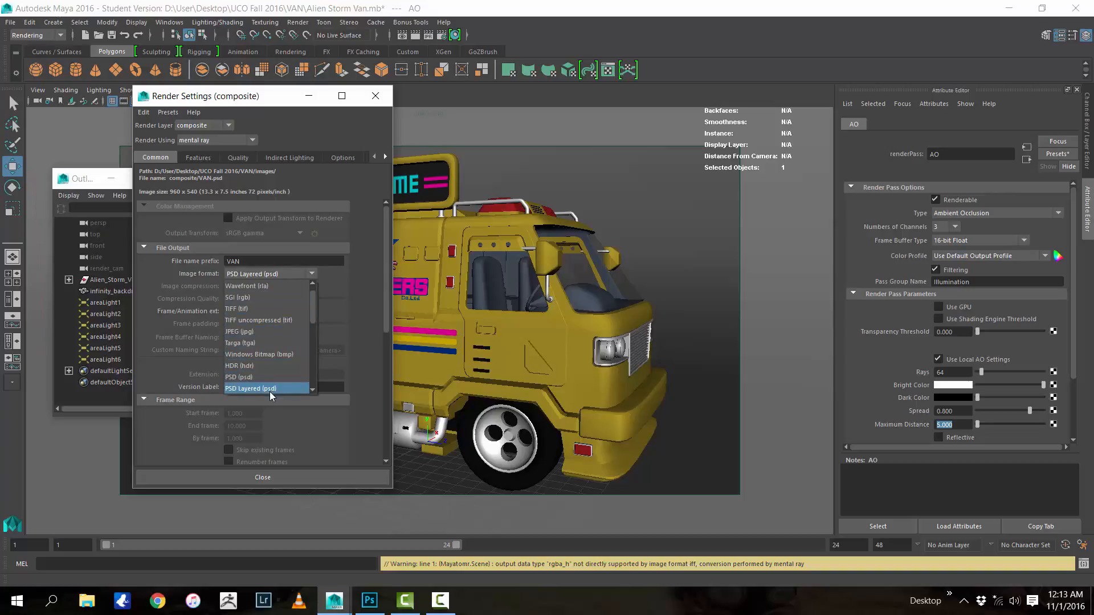
scroll(269, 392, "down", 3)
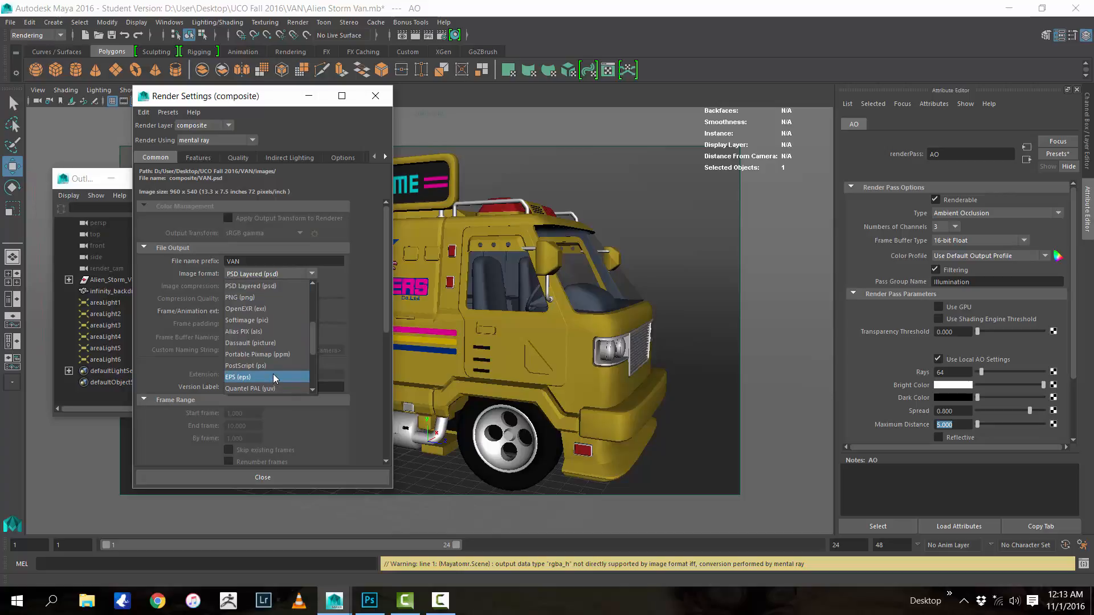
scroll(271, 367, "up", 1)
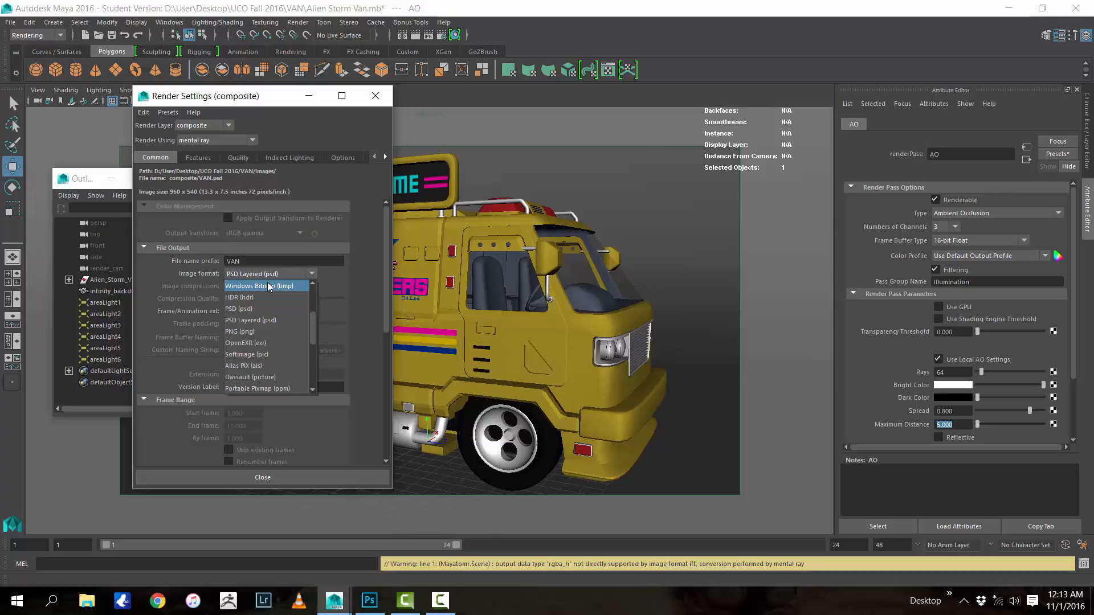
left_click(265, 322)
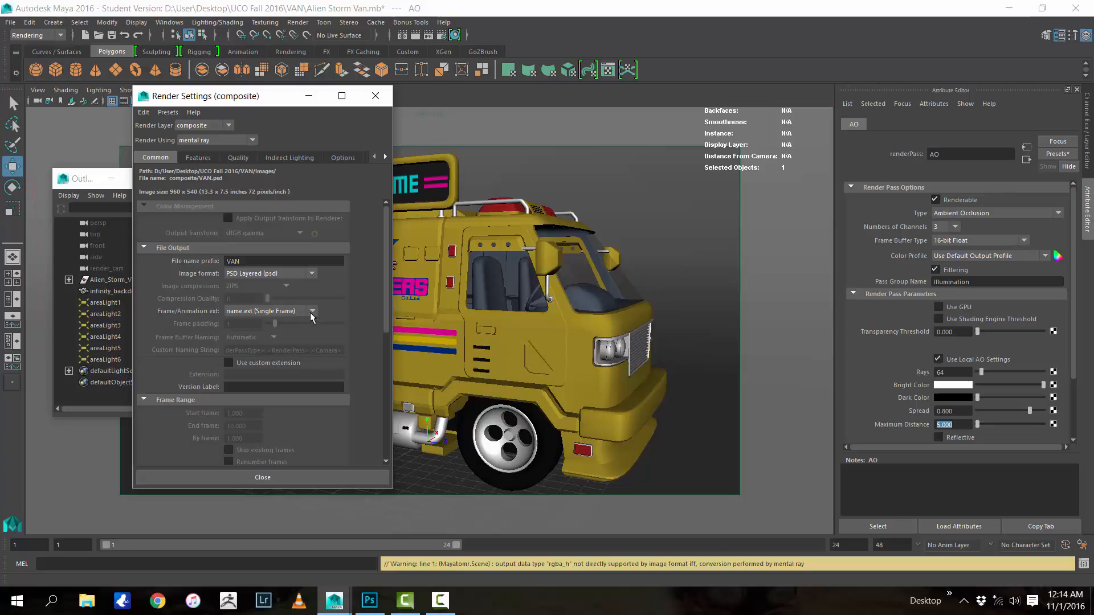
Try the name_#.ext frame/animation naming, and return it to name.ext (Single Frame)
left_click(258, 316)
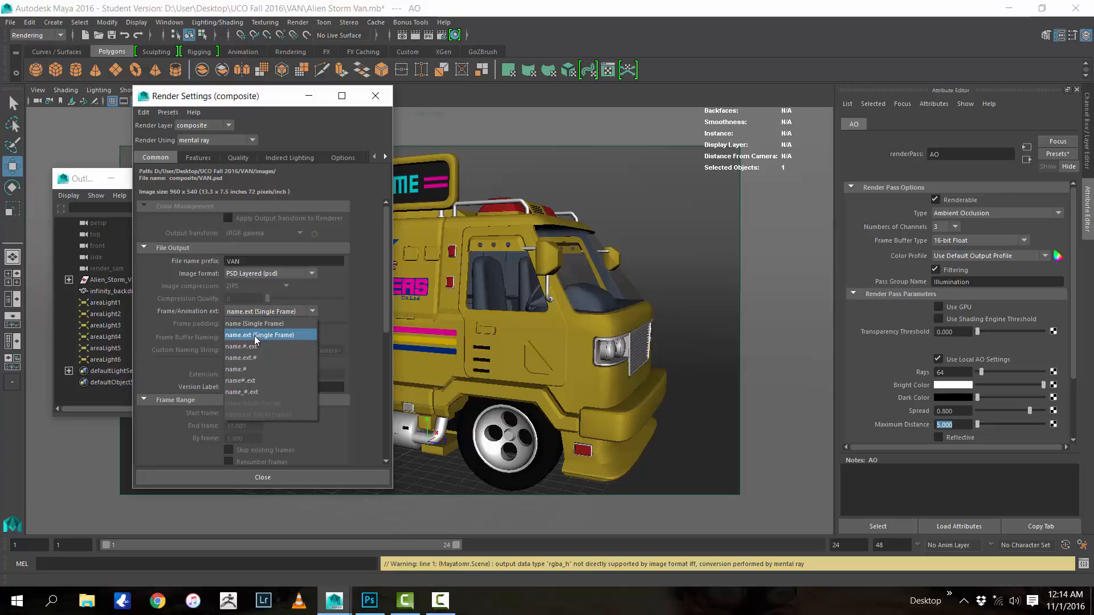
left_click(255, 337)
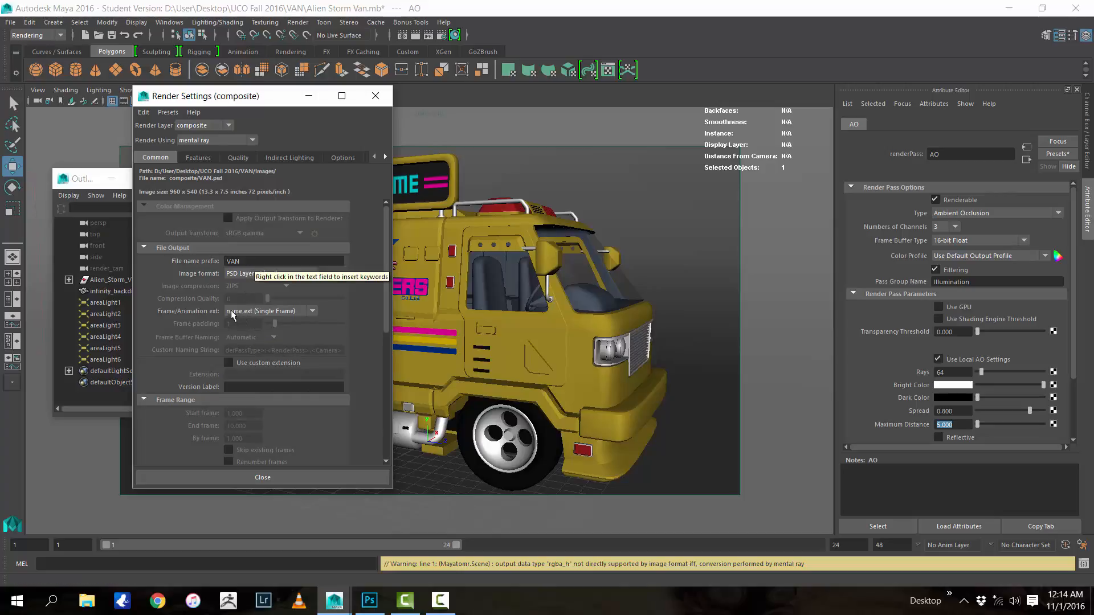
left_click(253, 315)
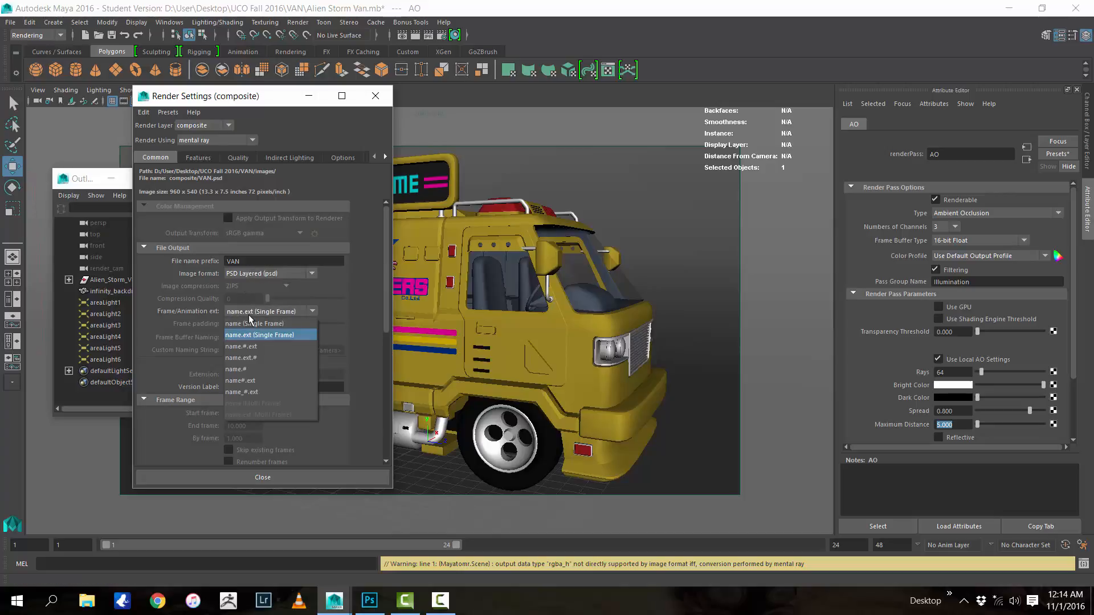
left_click(272, 392)
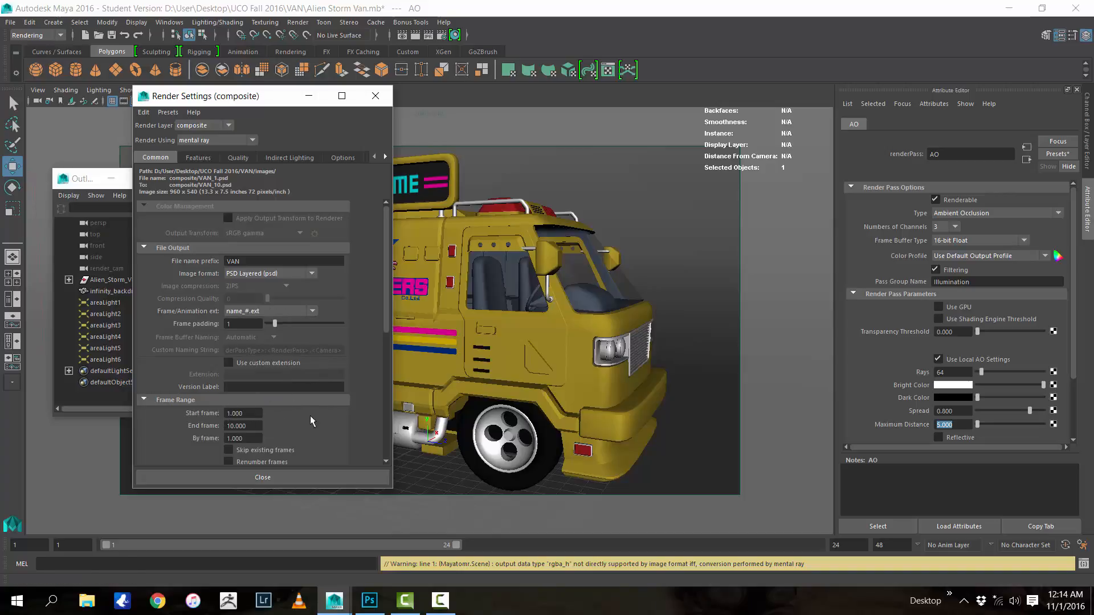
left_click(295, 311)
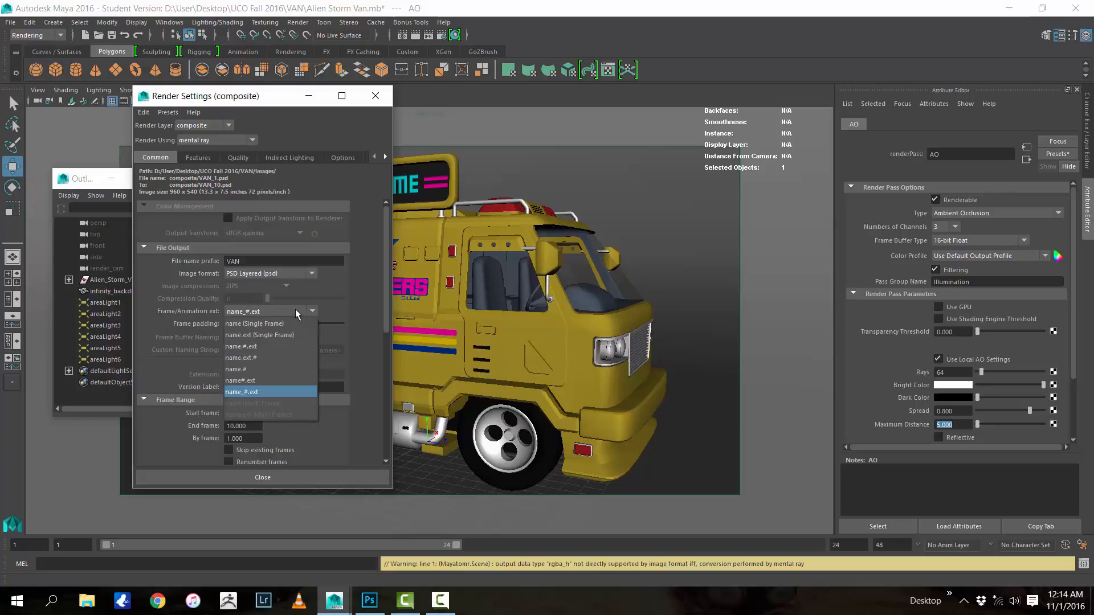
left_click(277, 335)
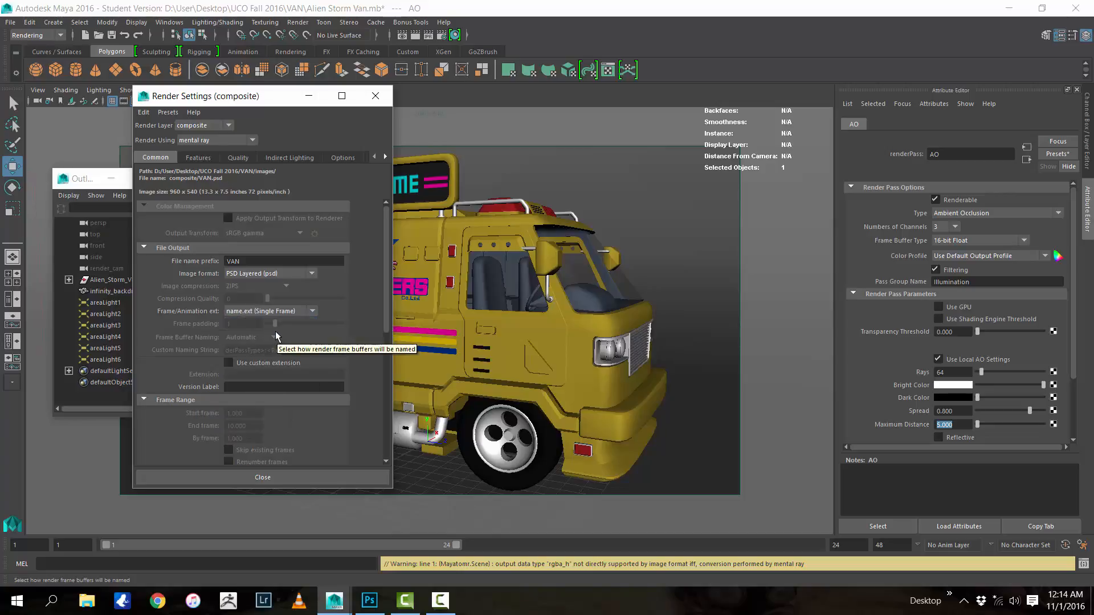
Set the Max Sample Level to 1, and check the indirect lighting settings and associated passes
left_click(238, 158)
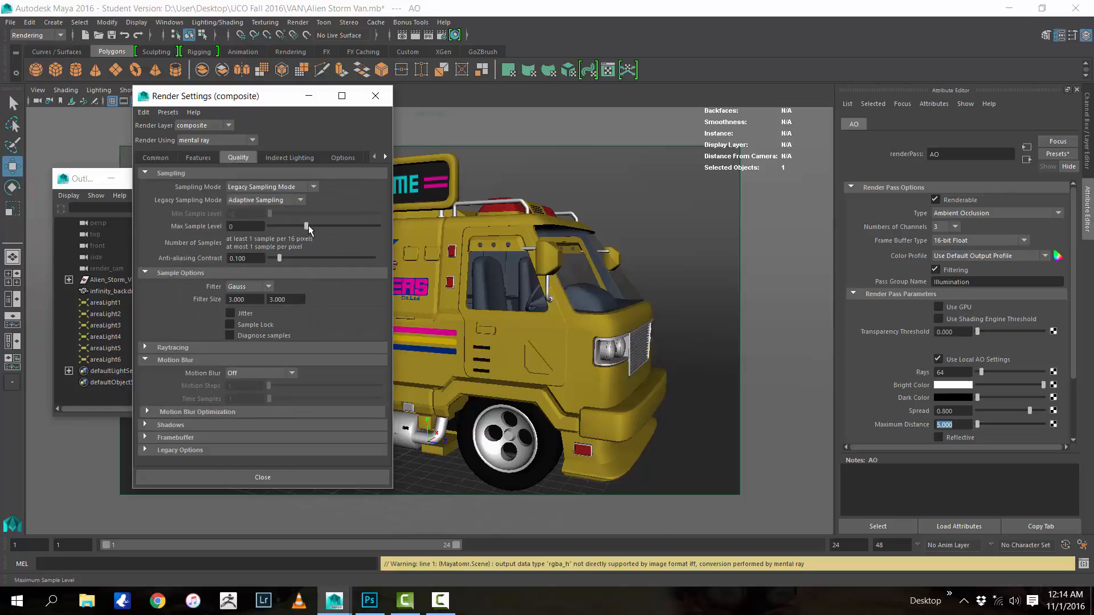
left_click_drag(315, 227, 319, 225)
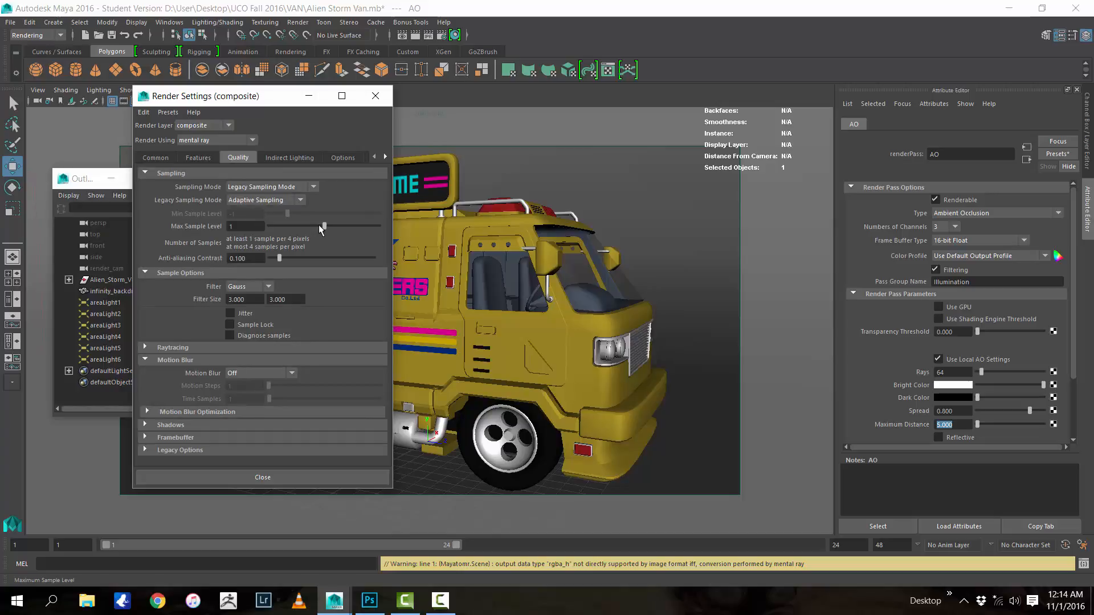
left_click(295, 159)
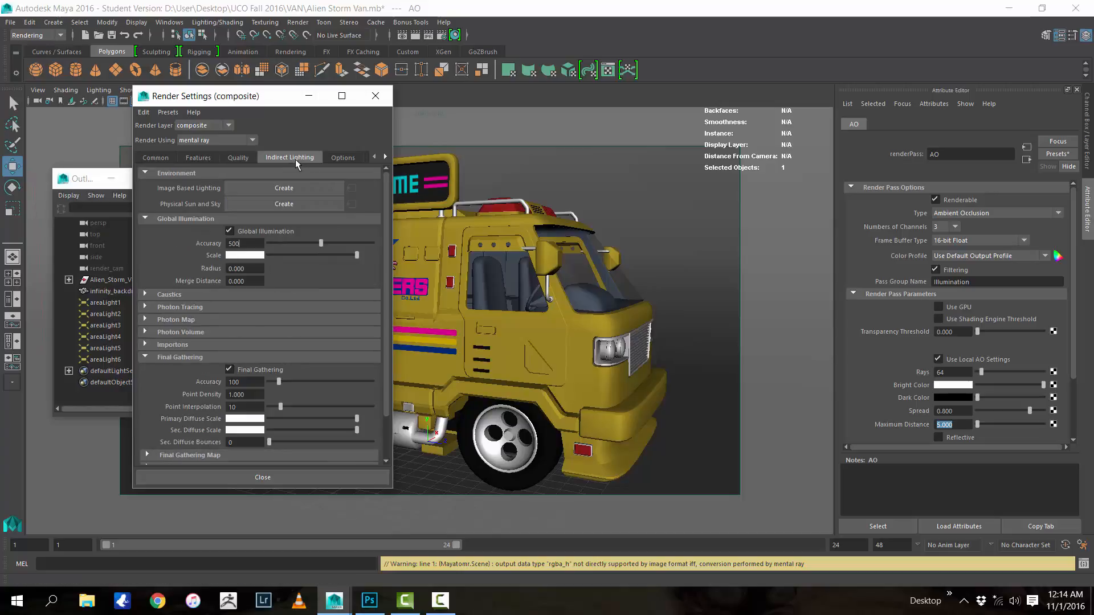
left_click(385, 158)
left_click(345, 157)
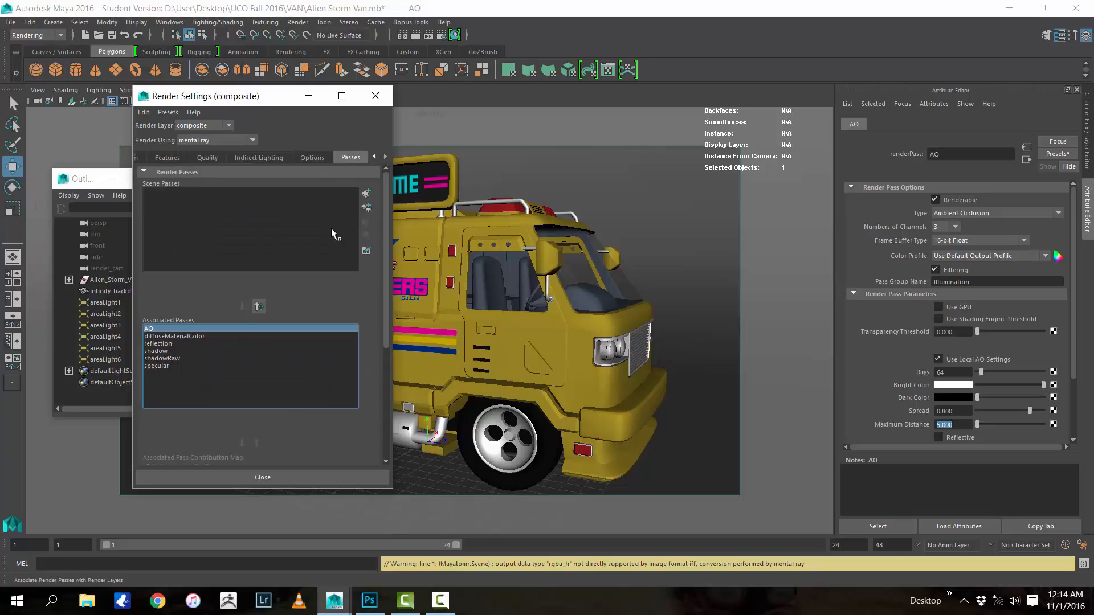
Review the options, indirect lighting, quality, features and passes settings of the composite layer, and close the render settings
left_click(302, 154)
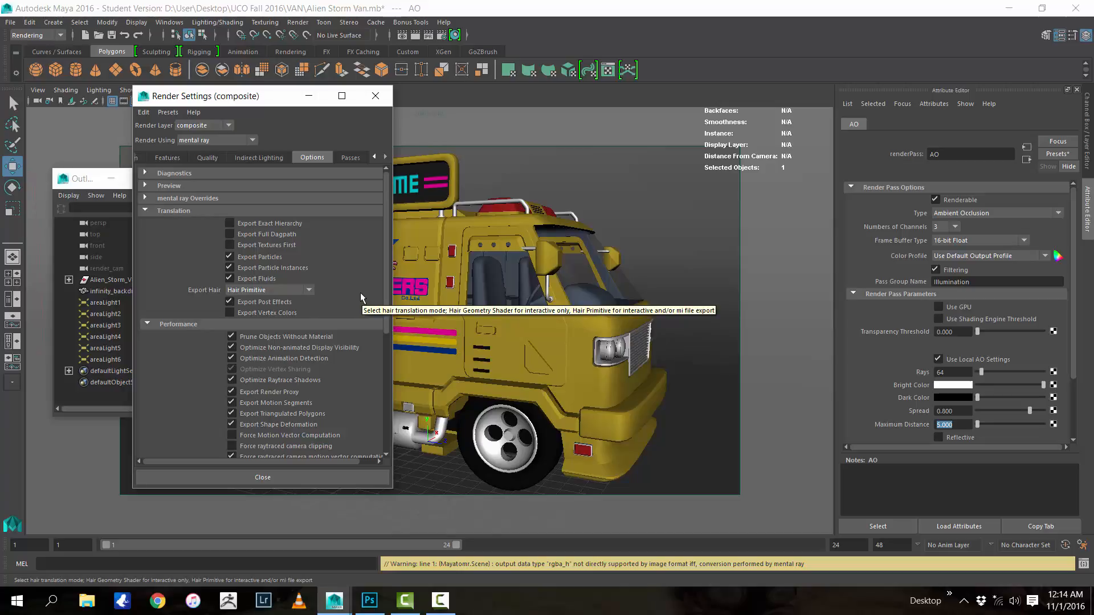
left_click(256, 157)
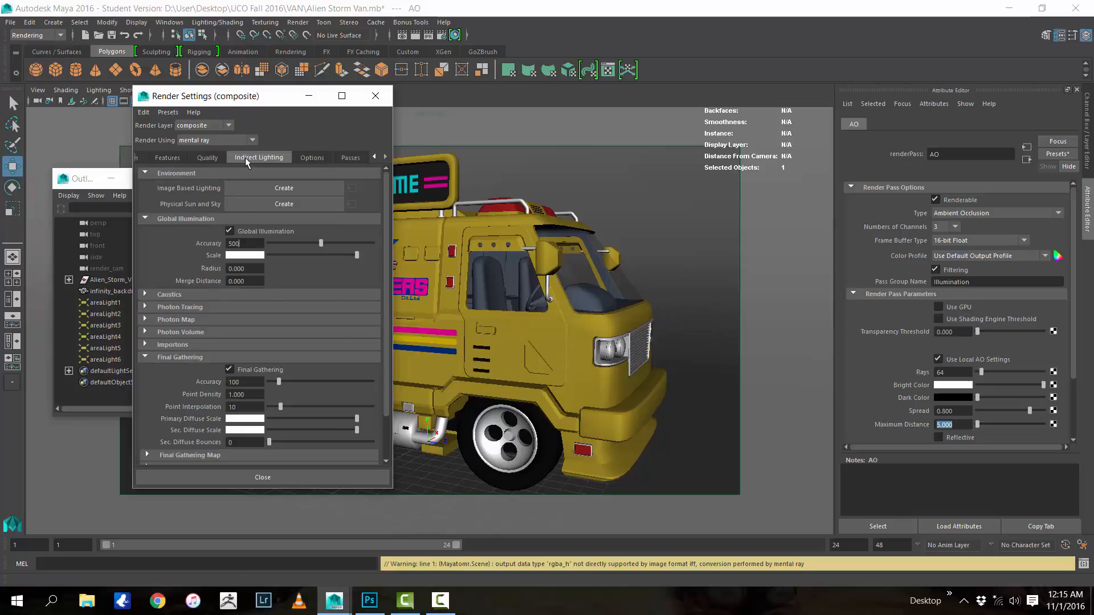
left_click(198, 159)
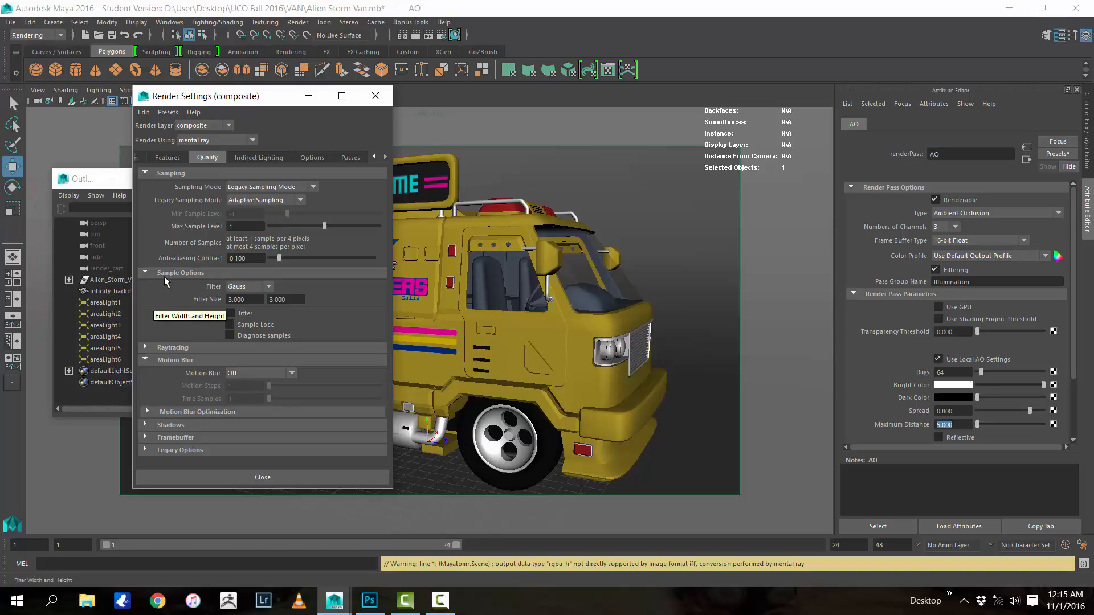
left_click(175, 158)
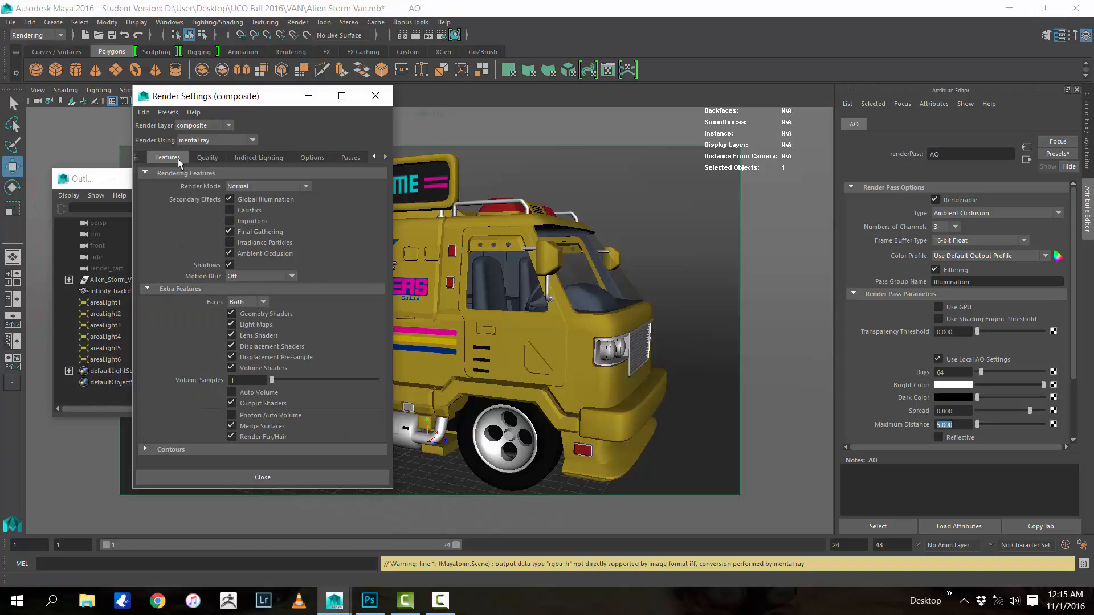
left_click(262, 156)
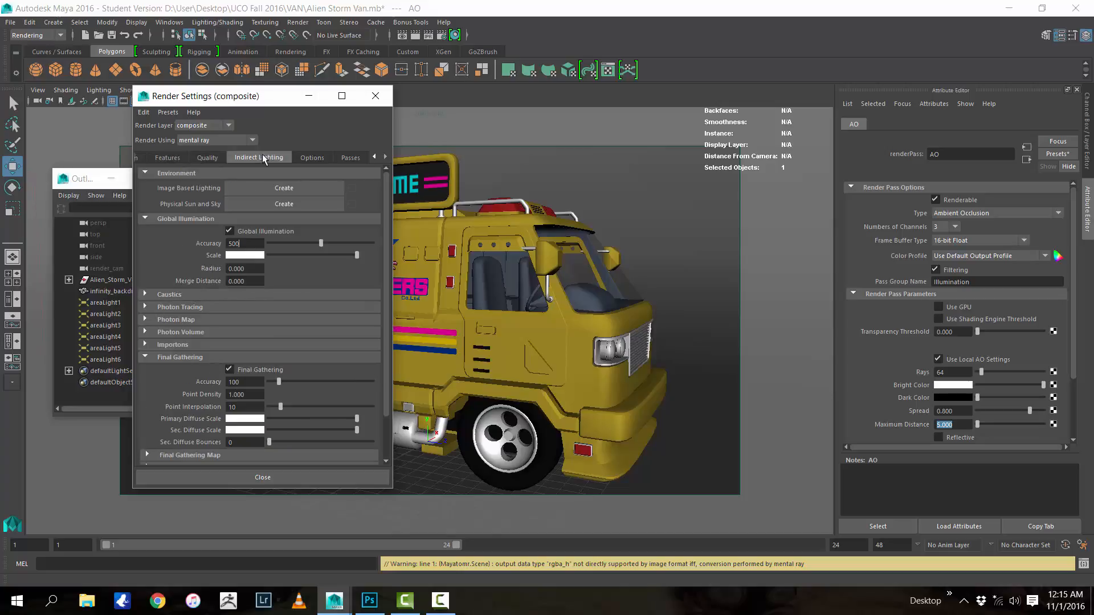
left_click(317, 158)
left_click(357, 158)
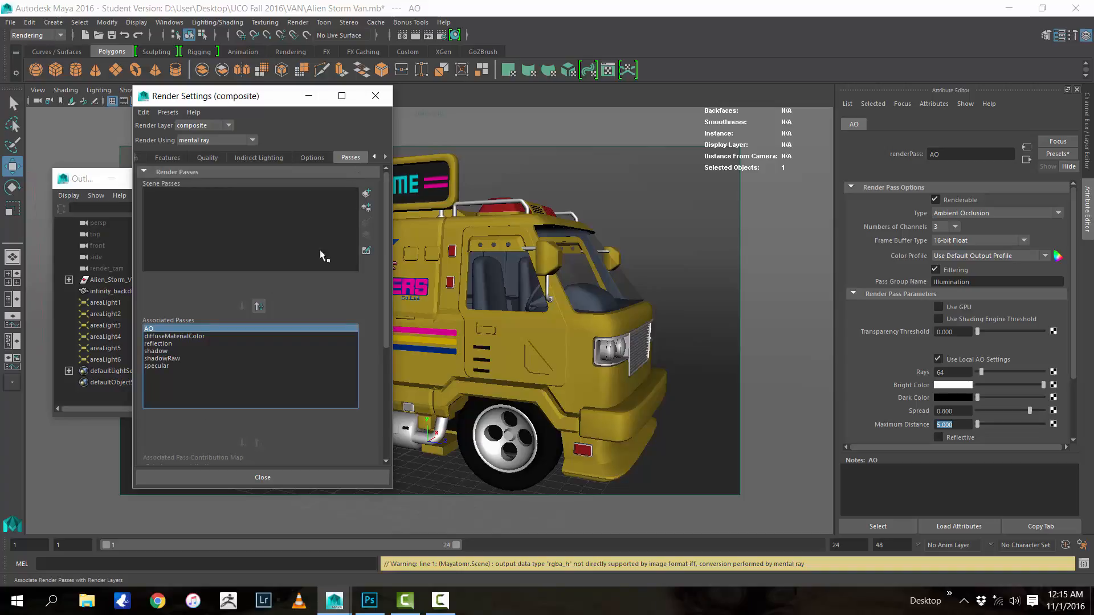
left_click(306, 480)
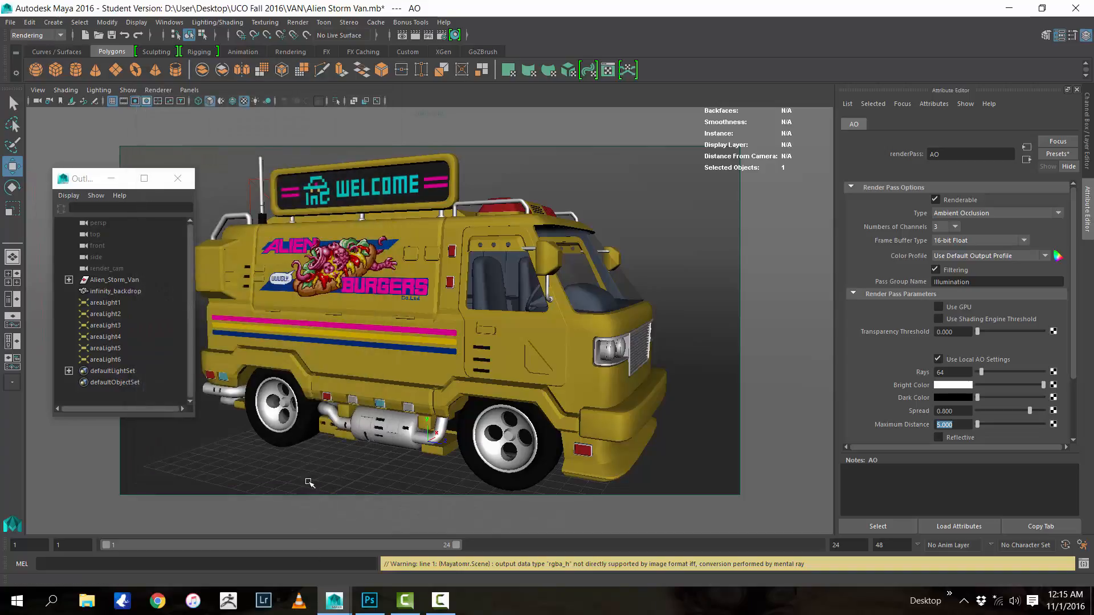
Start a batch render of the composite layer, accepting the student version notice, and open the Script Editor
left_click(297, 22)
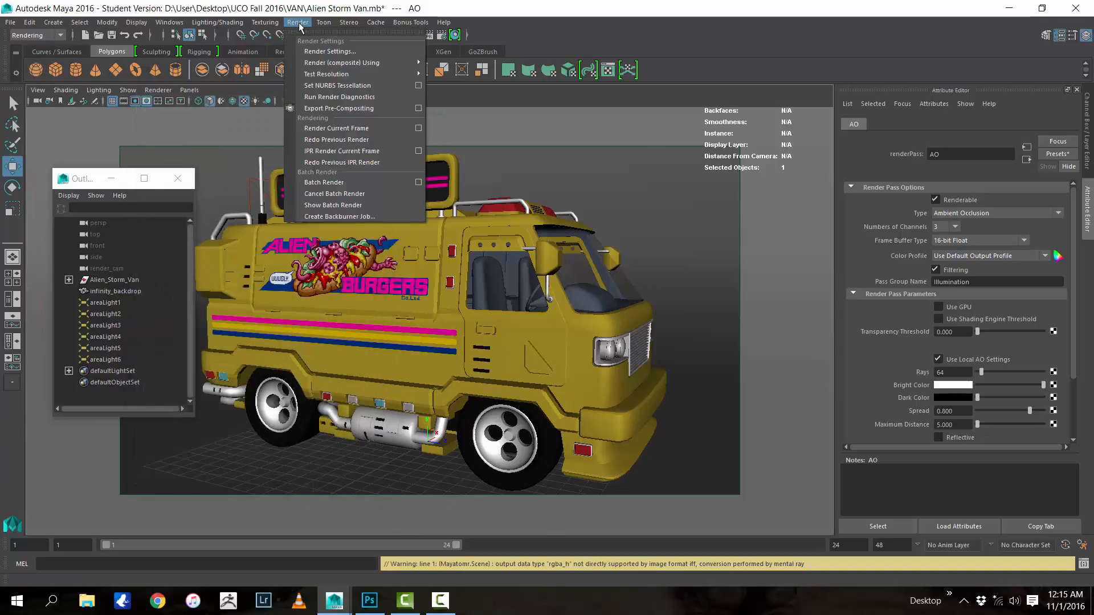
left_click(340, 182)
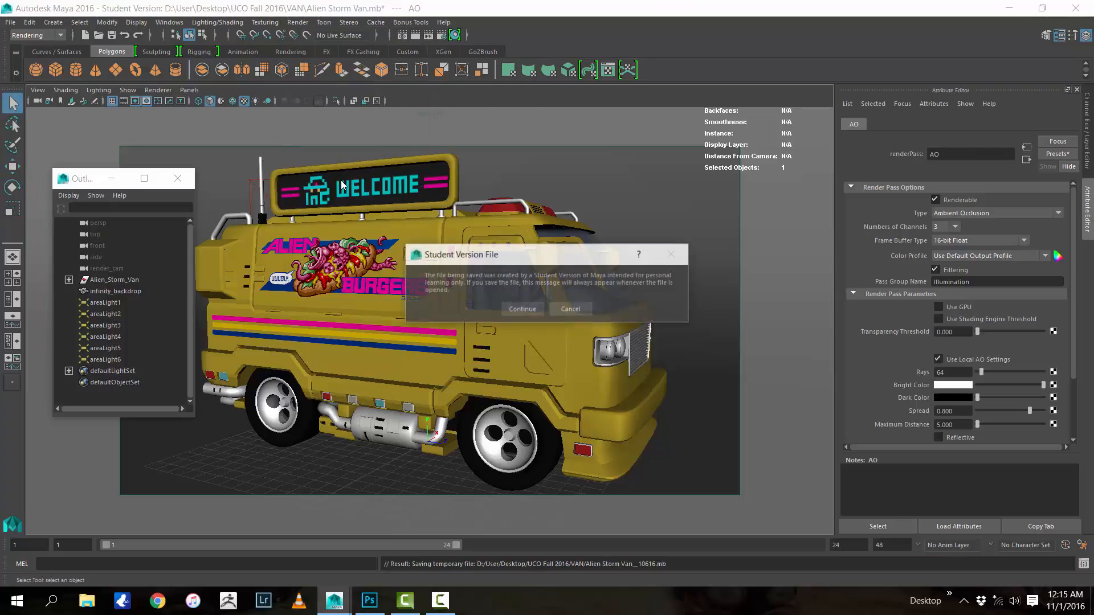
left_click(525, 311)
key("w")
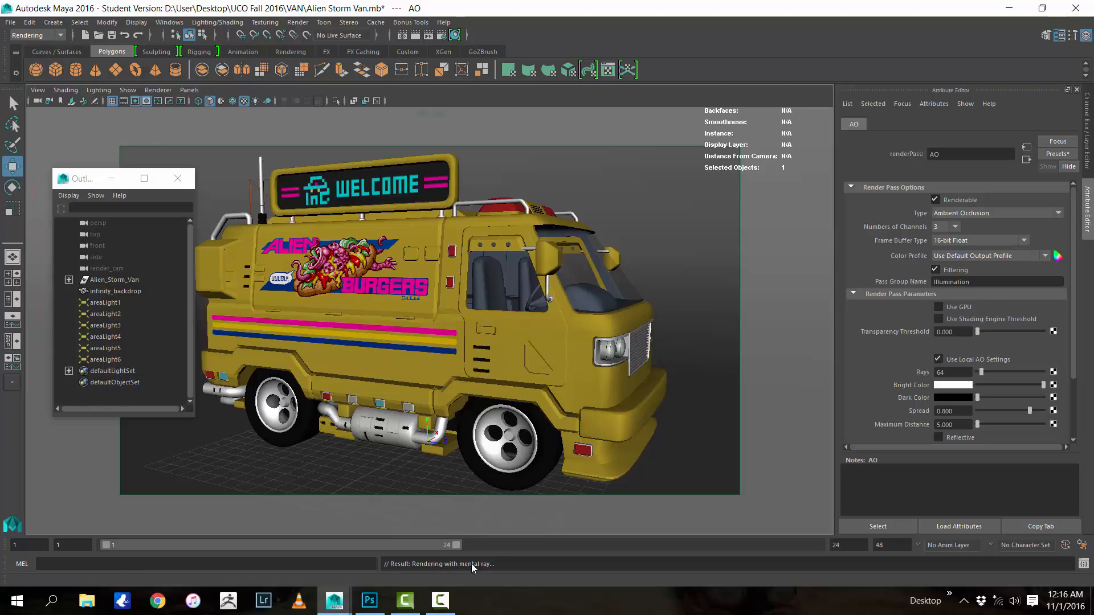
left_click(1084, 564)
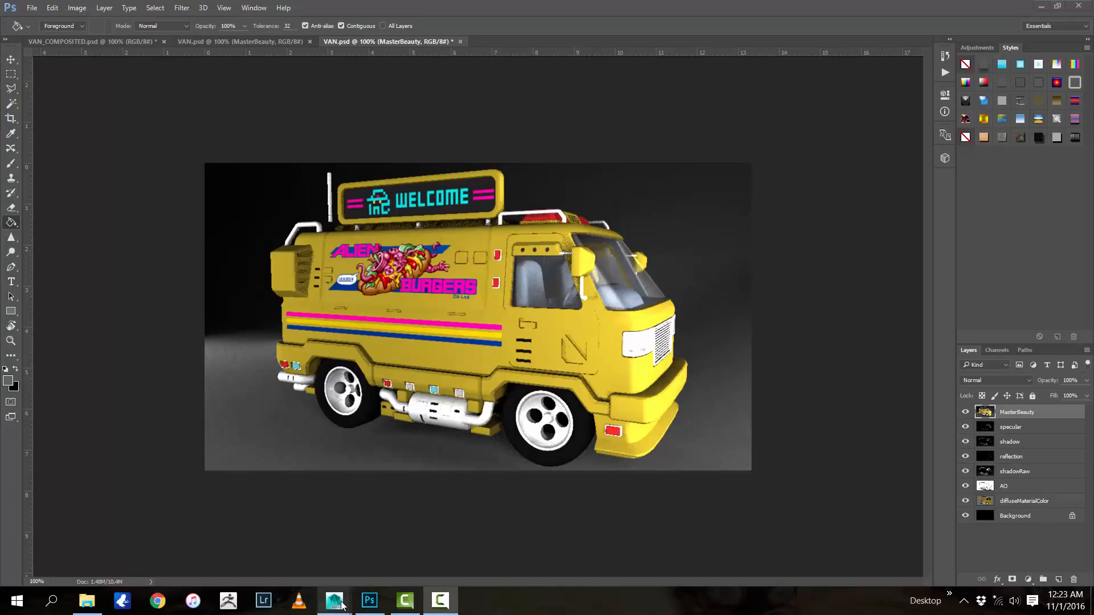
Return to Maya, switch to the images\composite folder in File Explorer, and inspect the specular and shadowRaw subfolders
mouse_move(338, 609)
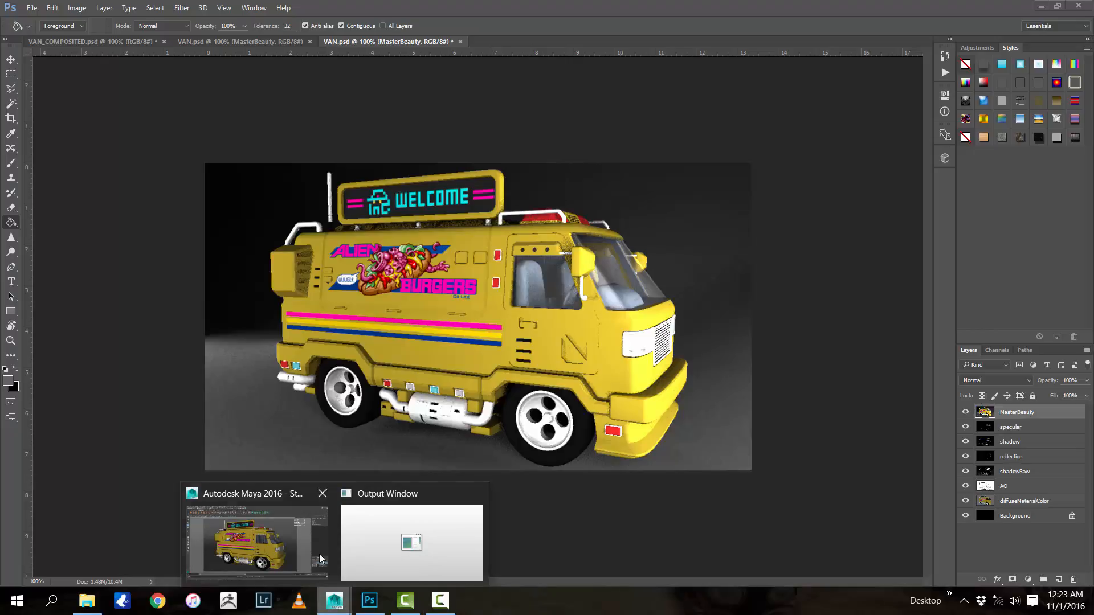
left_click(268, 539)
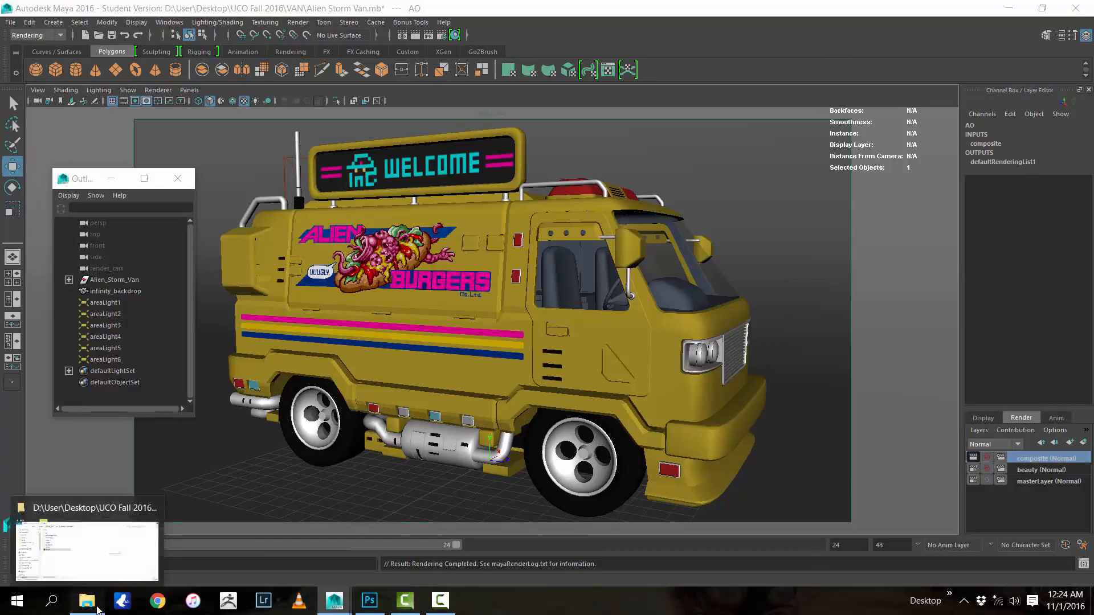
left_click(87, 547)
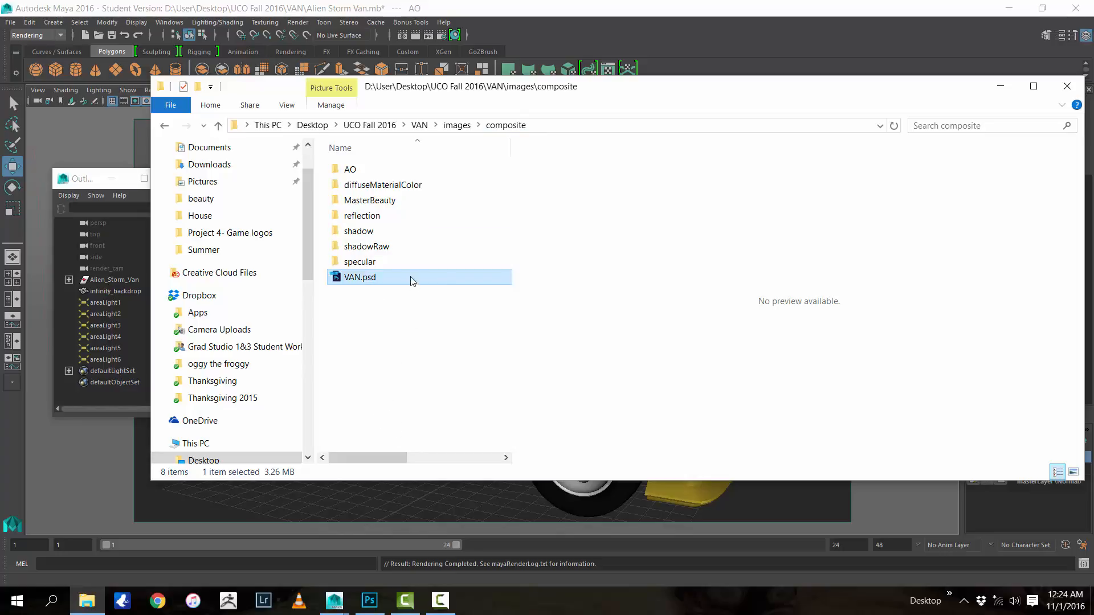
left_click(402, 262)
double_click(401, 262)
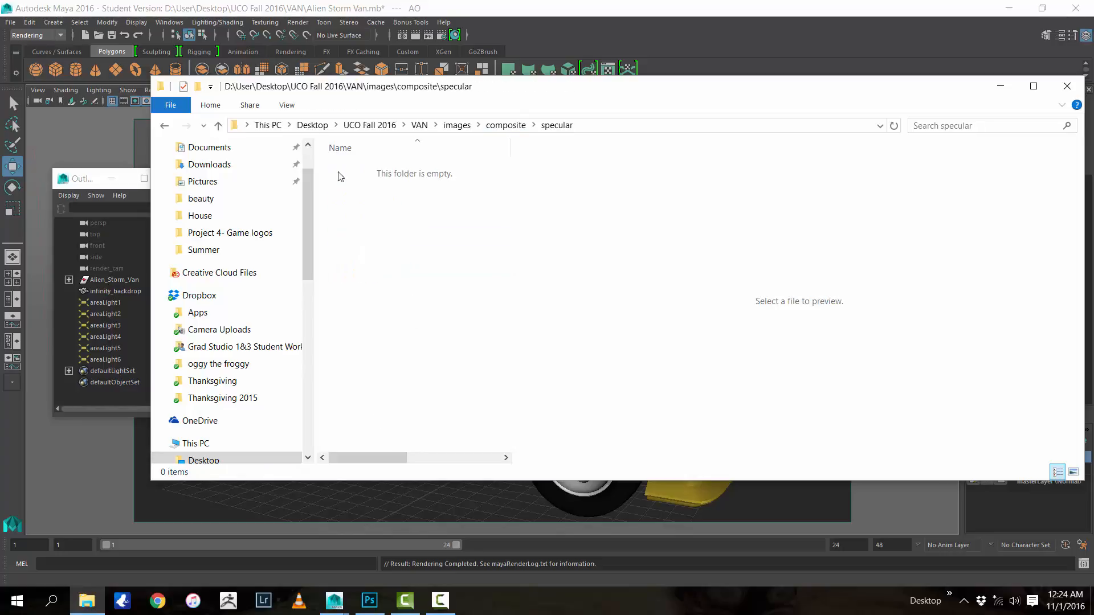
left_click(165, 127)
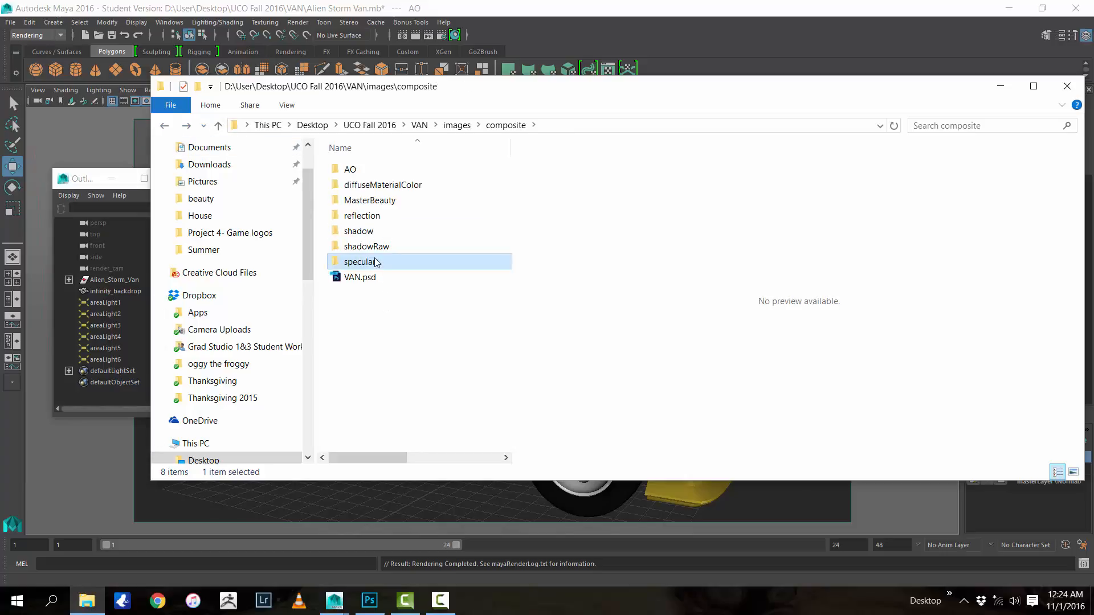
double_click(374, 252)
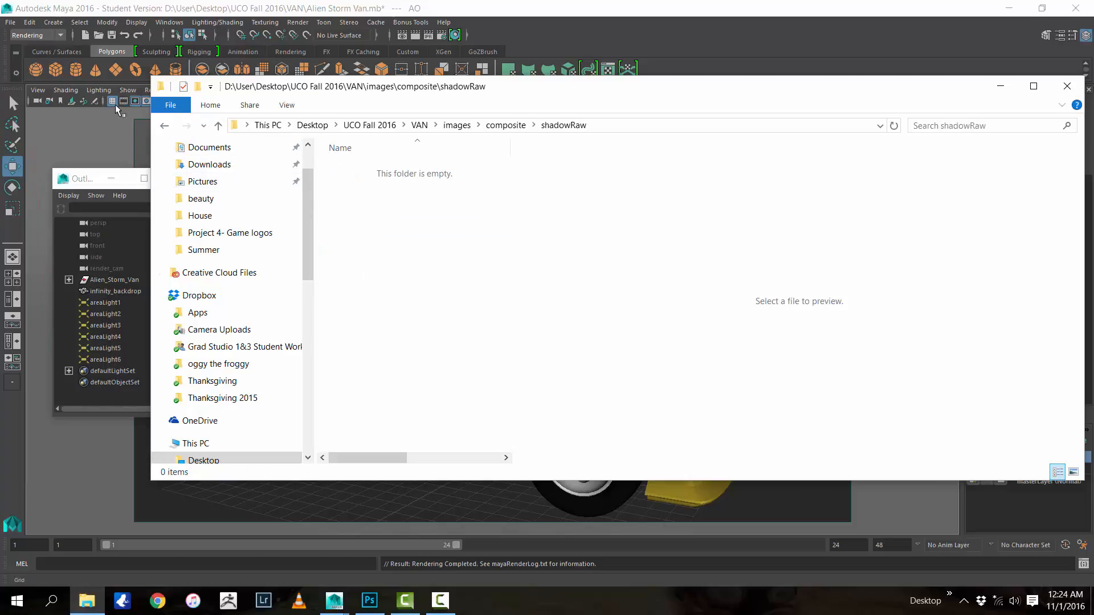
Check the shadow subfolder in the composite folder, and open VAN.psd from the composite folder in Photoshop
key("BackSpace")
double_click(393, 231)
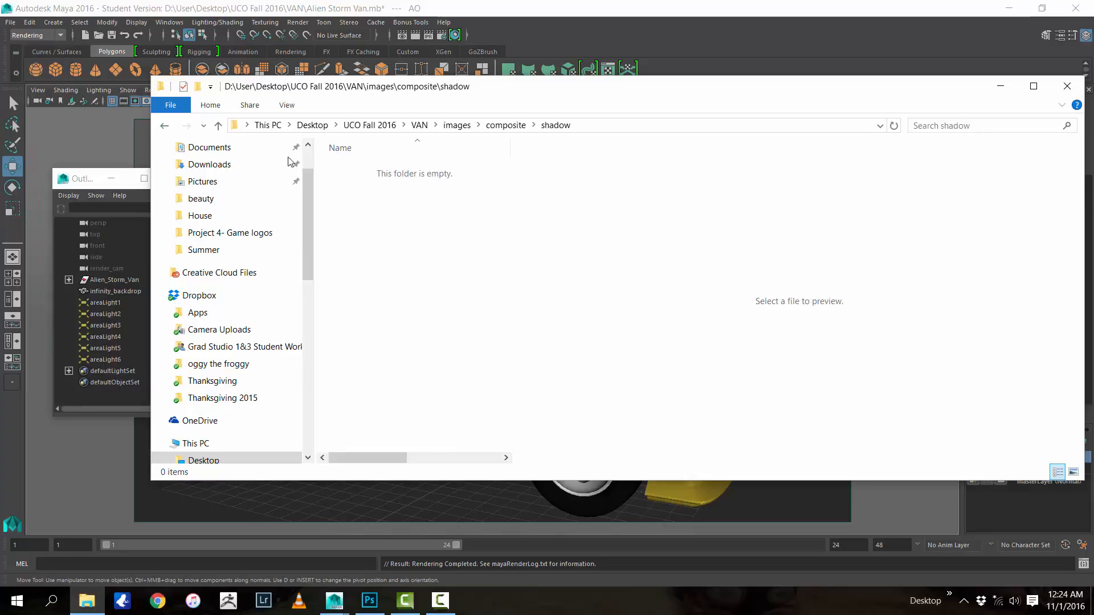
left_click(171, 128)
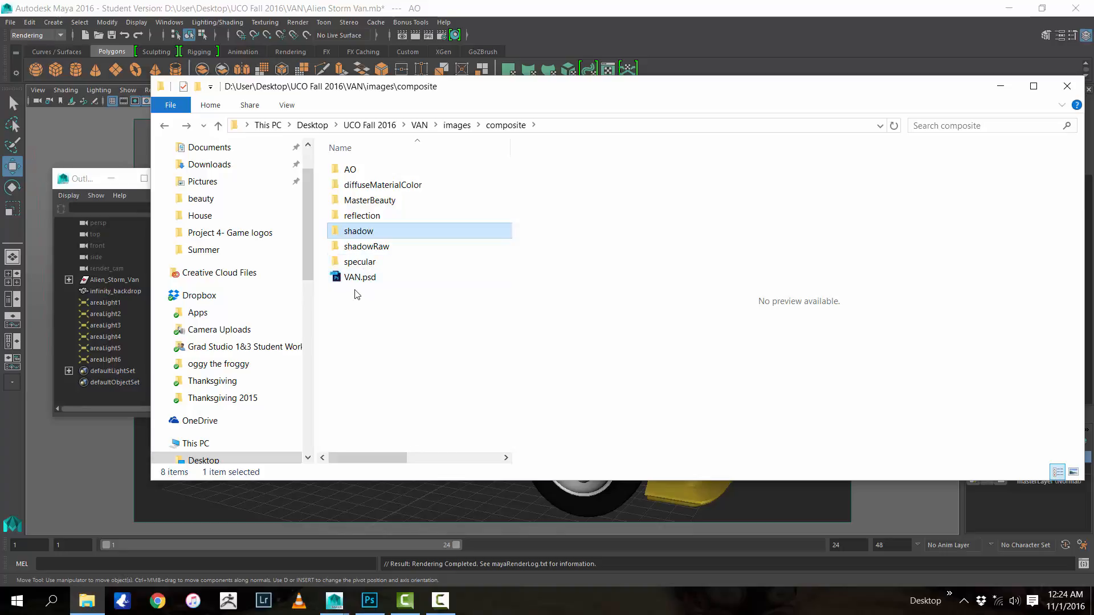
left_click(341, 282)
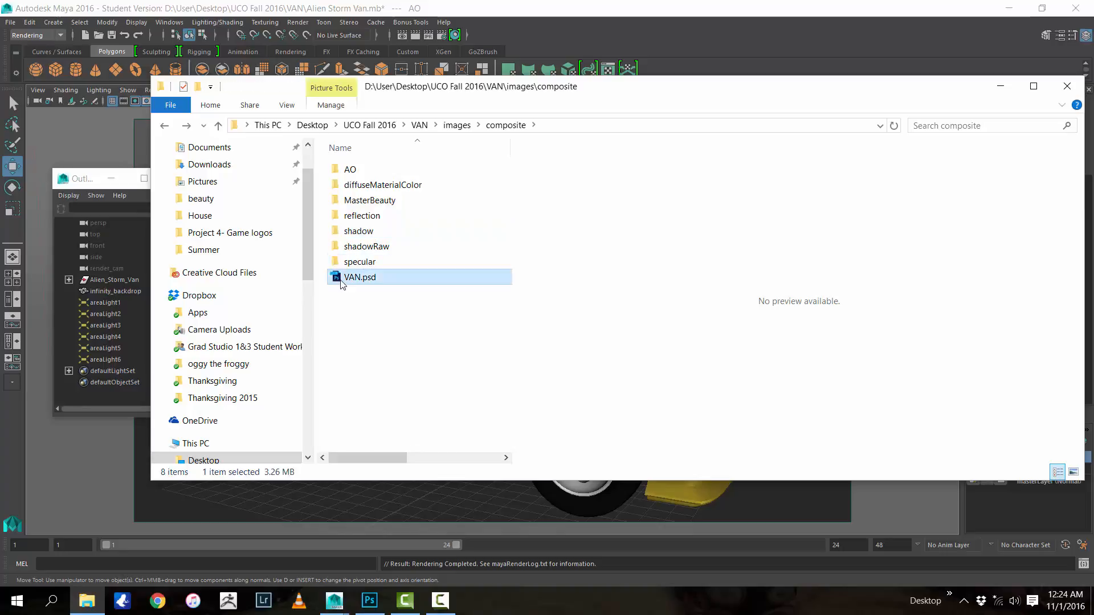
double_click(341, 282)
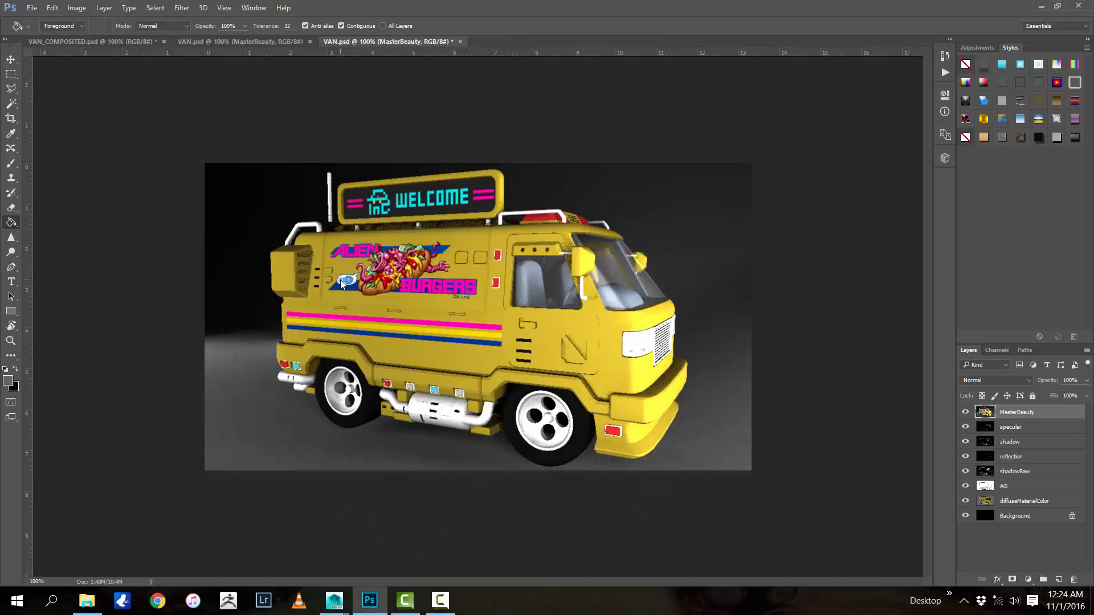
Hide the MasterBeauty and Background layers along with all the pass layers between them
left_click(964, 412)
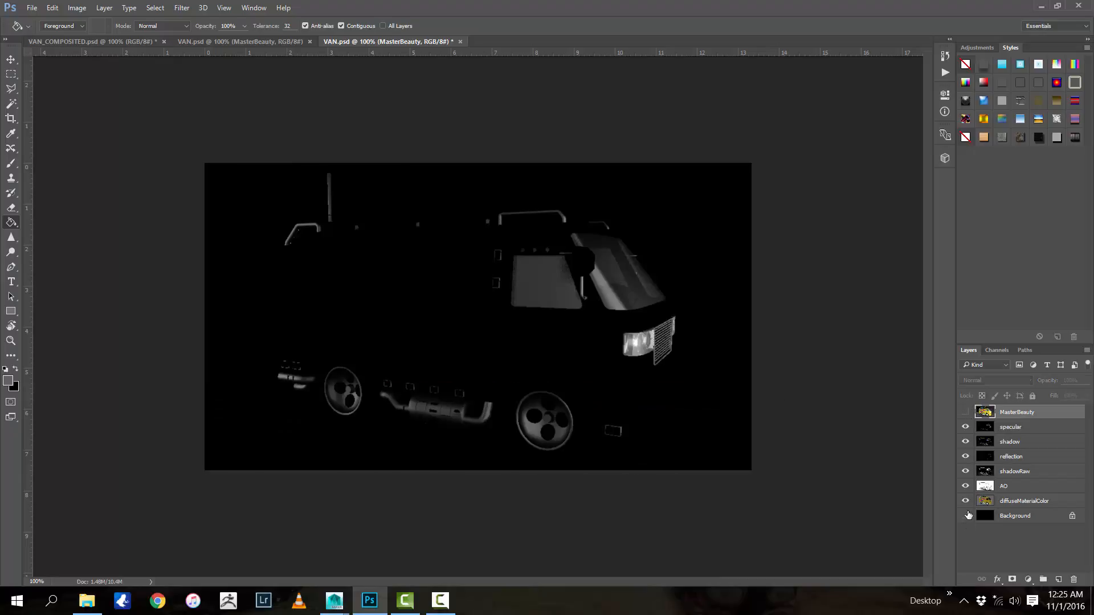
left_click(966, 515)
left_click_drag(965, 443, 969, 516)
View the specular, shadow, reflection, shadowRaw, AO and diffuseMaterialColor layers one at a time in isolation
left_click(965, 426)
left_click(965, 441)
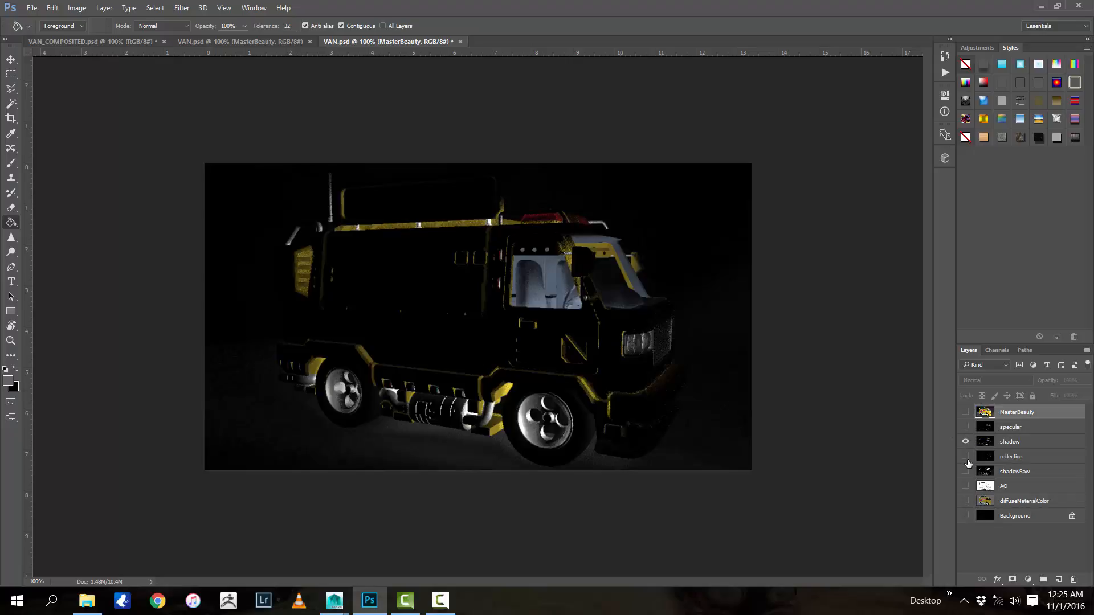
left_click(965, 457, "alt")
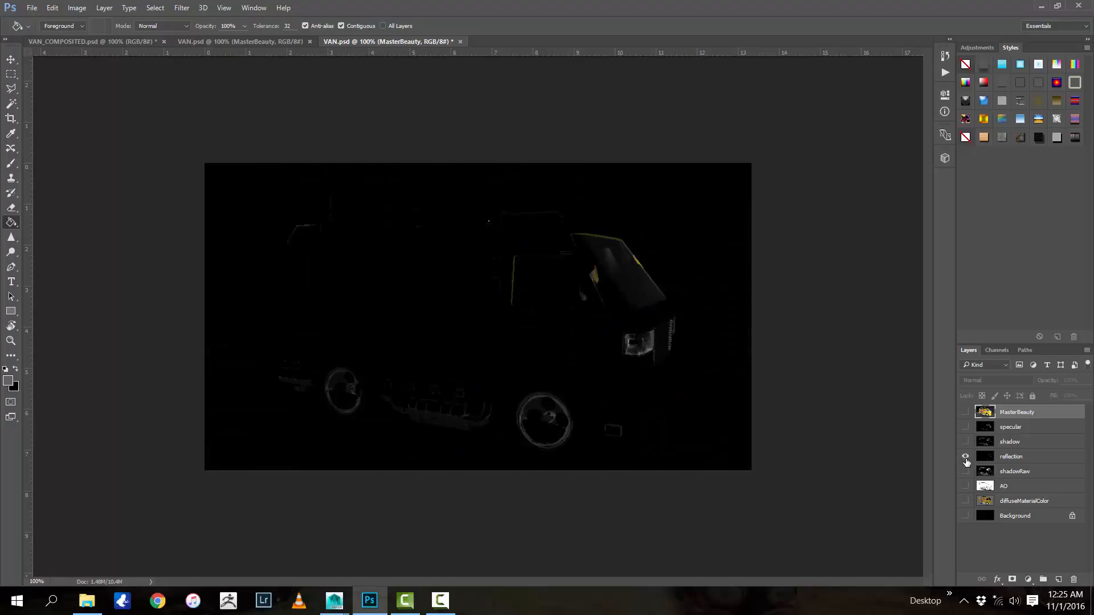
left_click(965, 472, "alt")
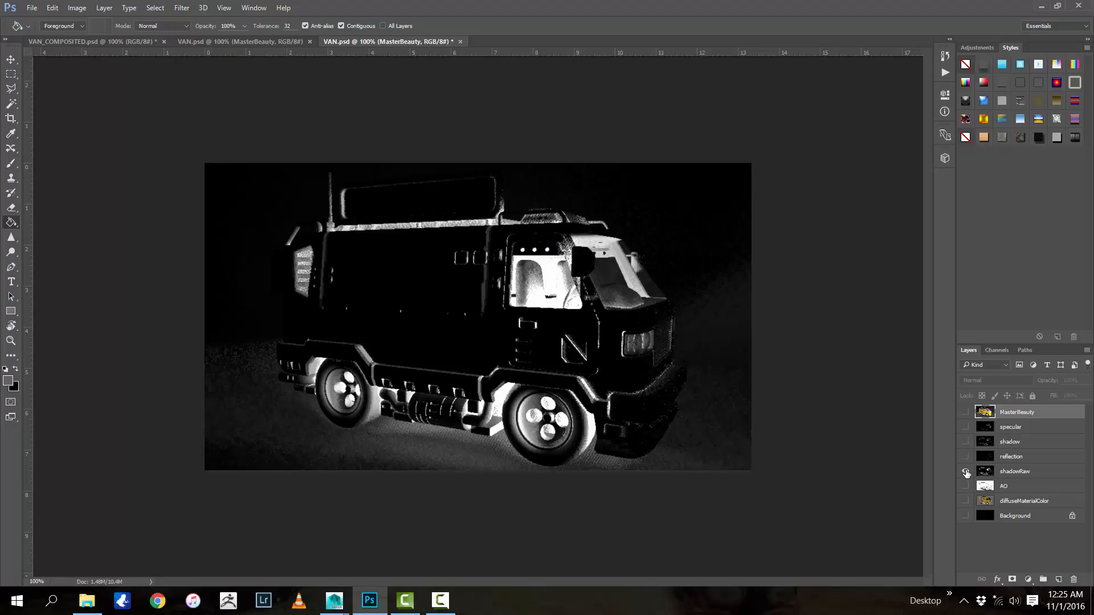
left_click(966, 487, "alt")
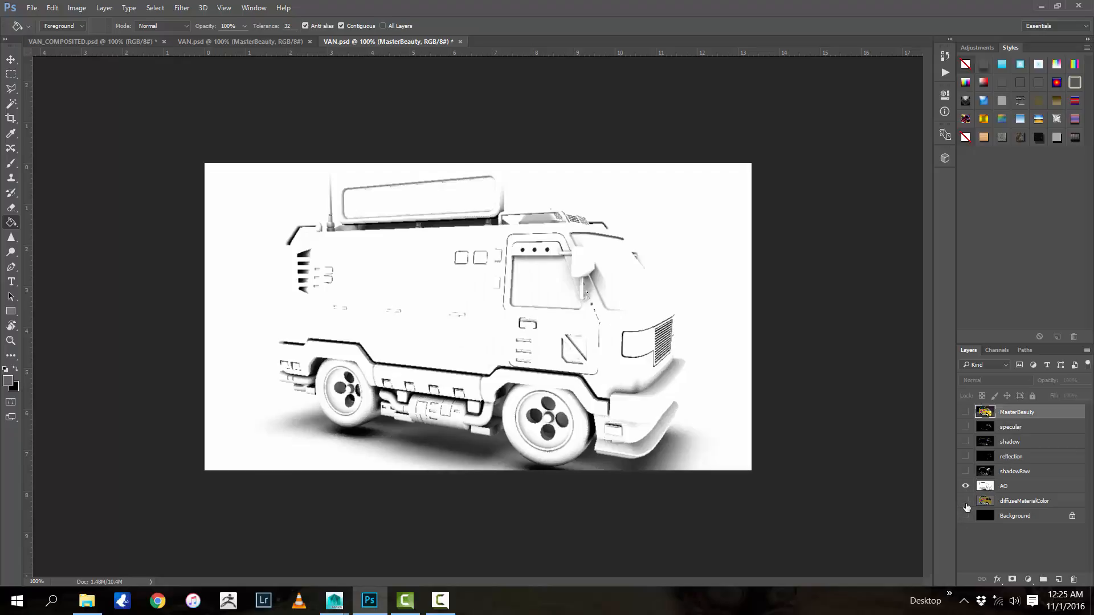
left_click(966, 502, "alt")
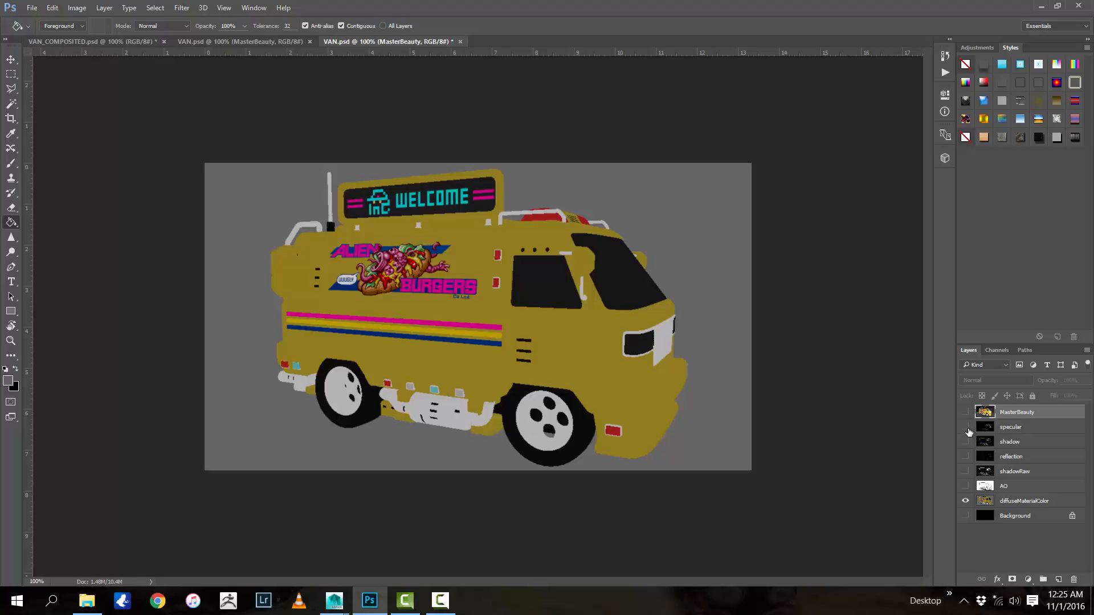
Show the pass layers from specular down to AO again, and set the specular layer's blend mode to Screen
left_click_drag(965, 429, 966, 492)
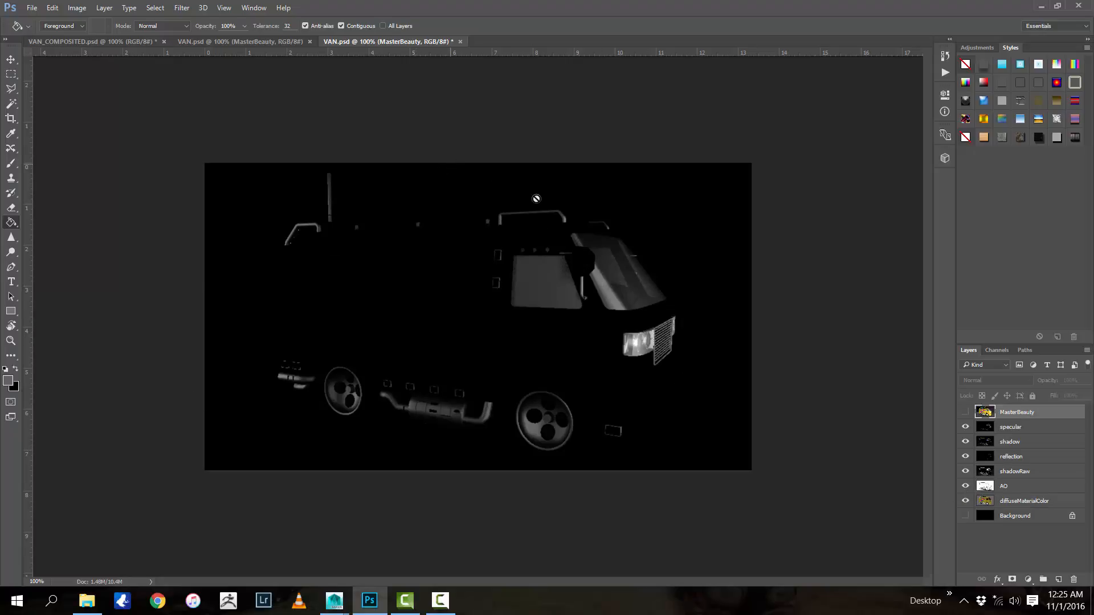
left_click(1028, 428)
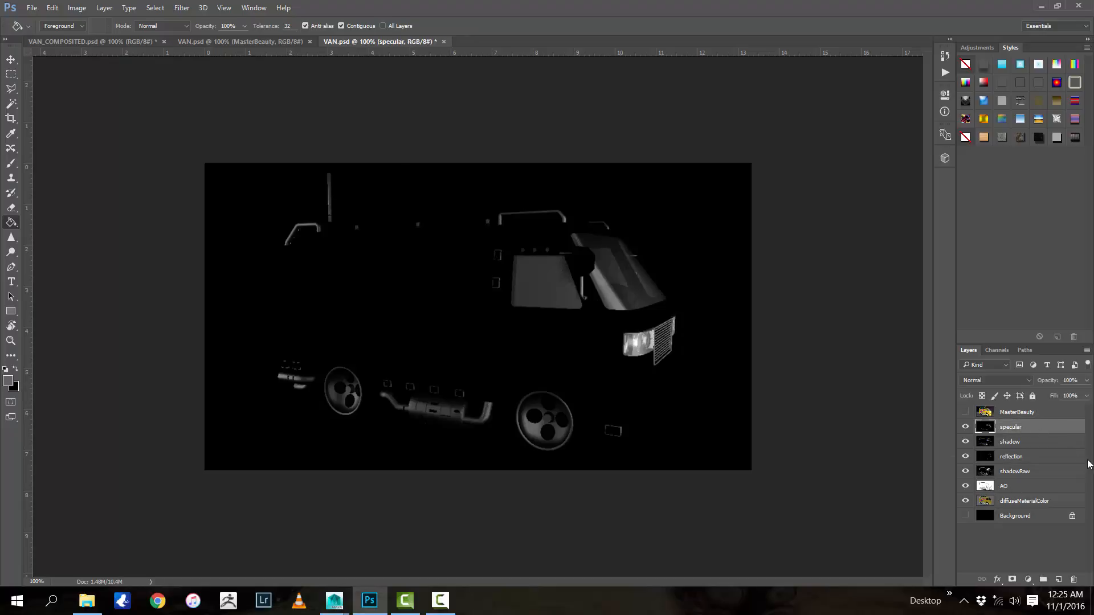
left_click(1029, 381)
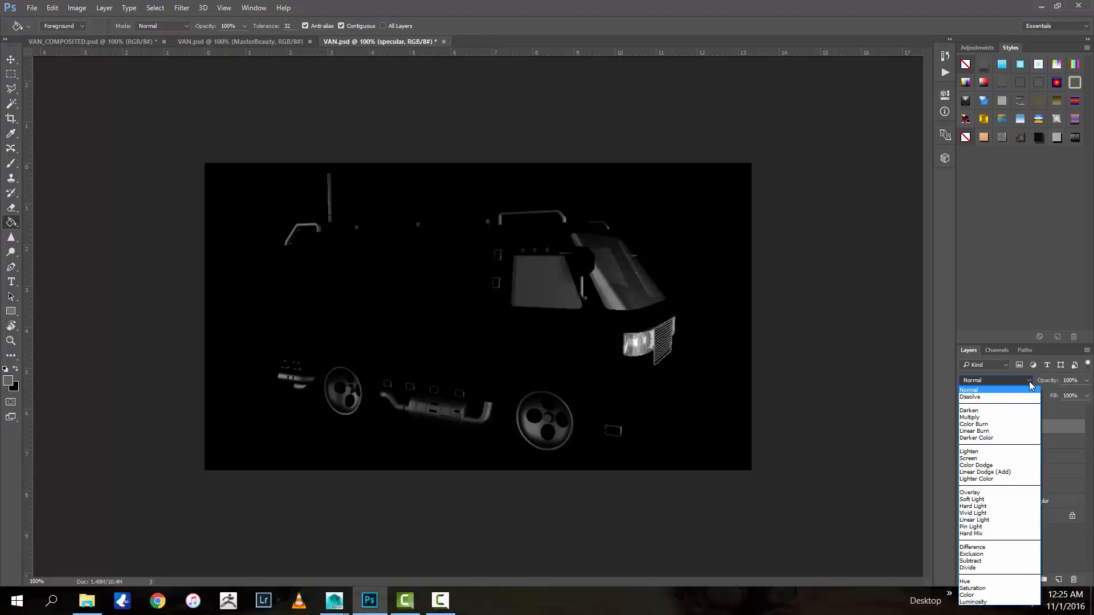
left_click(1000, 458)
Set the blend mode of the shadow layer and the reflection layer to Screen
left_click(1014, 442)
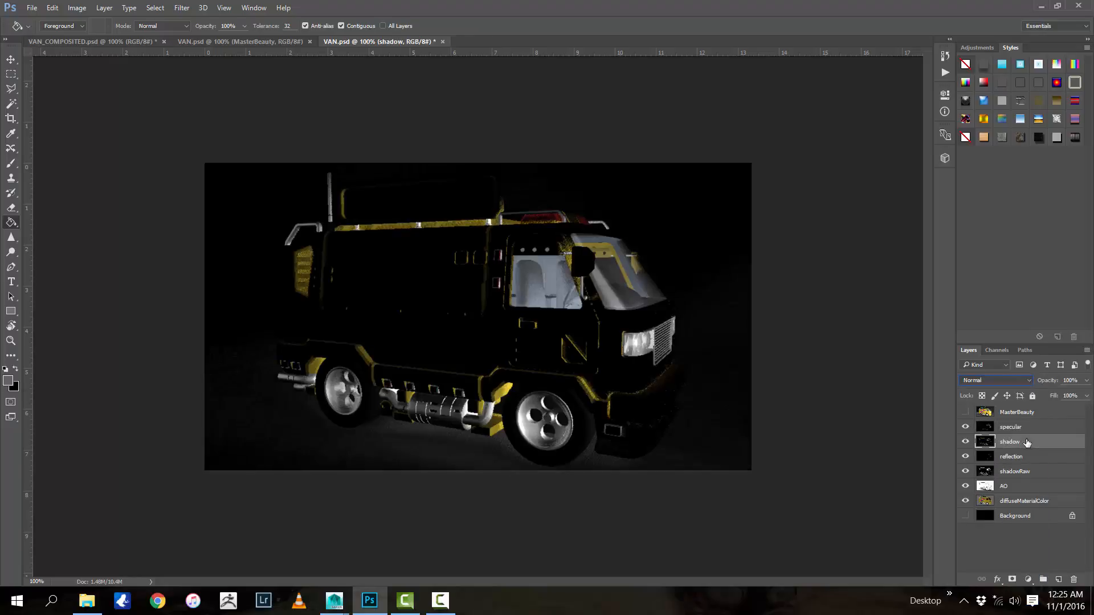
left_click(1028, 382)
left_click(1028, 383)
left_click(1027, 381)
left_click(1005, 458)
left_click(1025, 458)
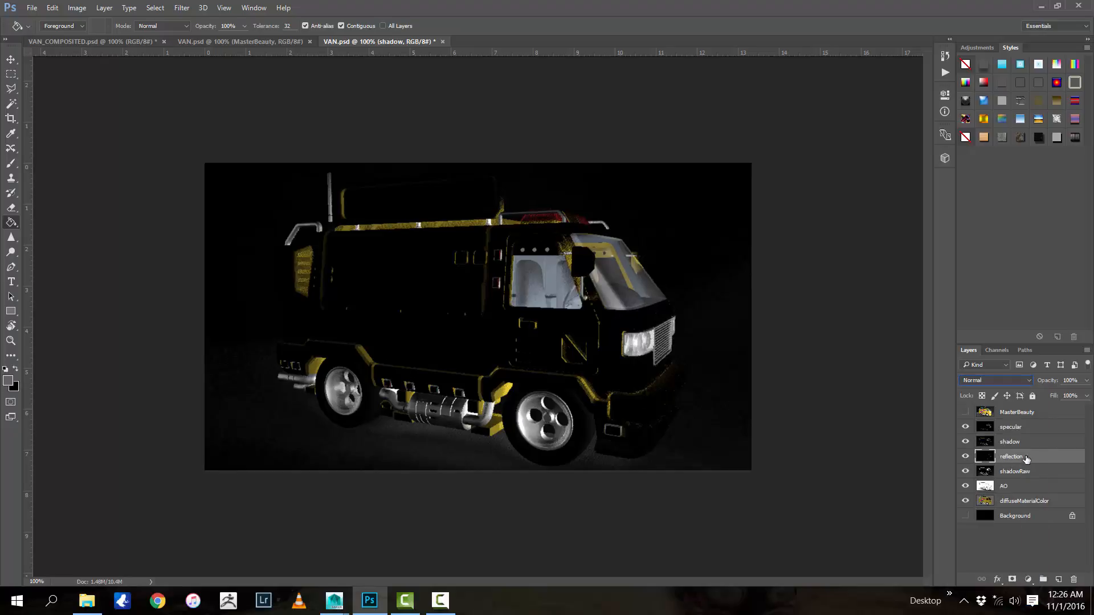
left_click(1027, 384)
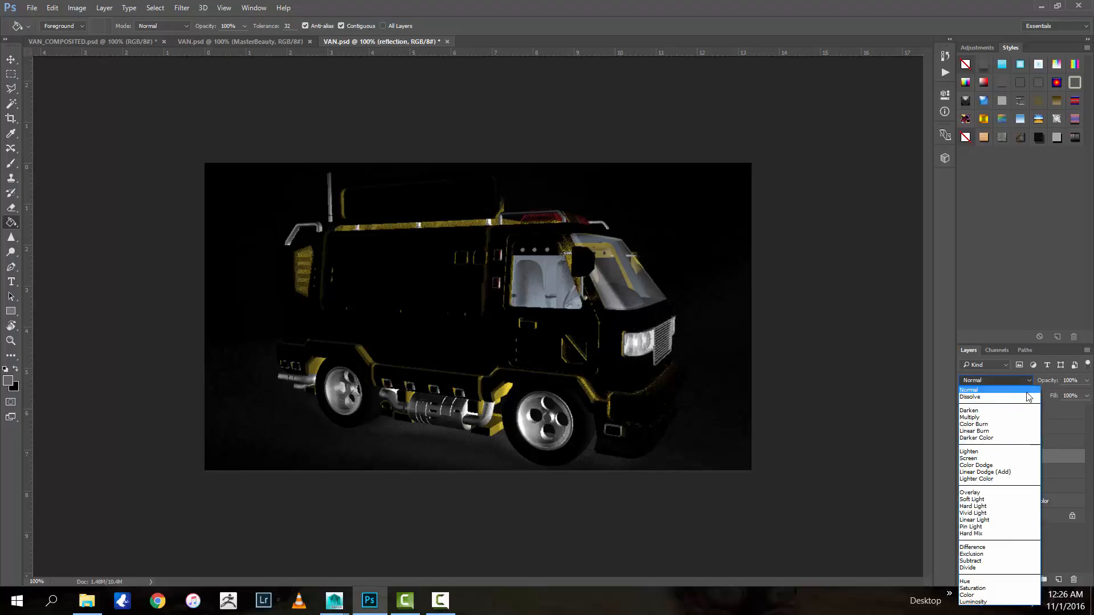
left_click(1015, 459)
Set the shadowRaw layer's blend mode to Subtract and the AO layer's blend mode to Multiply
left_click(1016, 473)
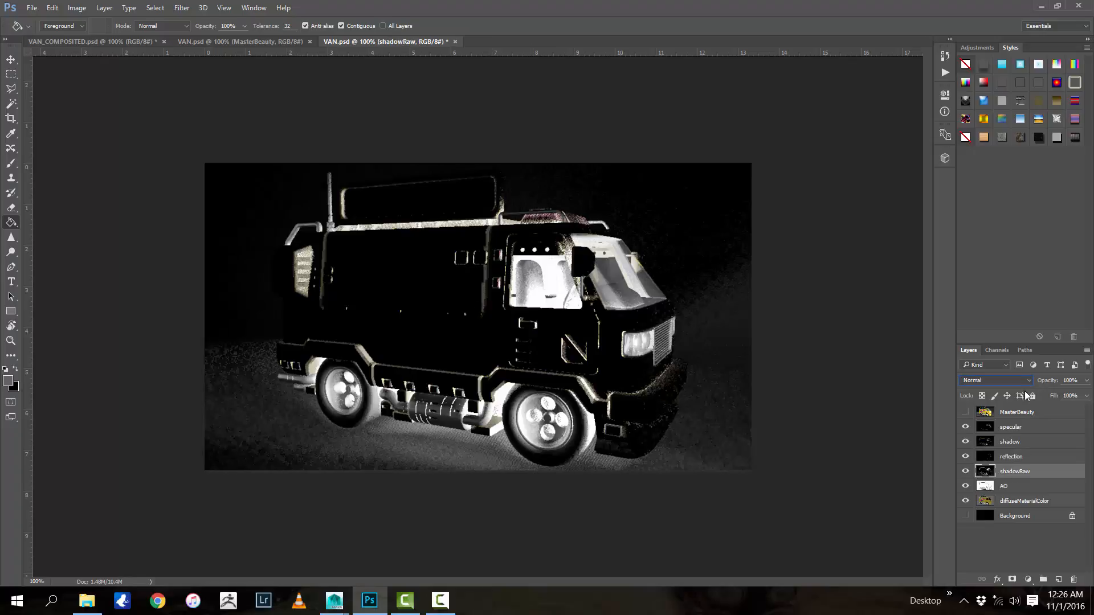
left_click(1022, 381)
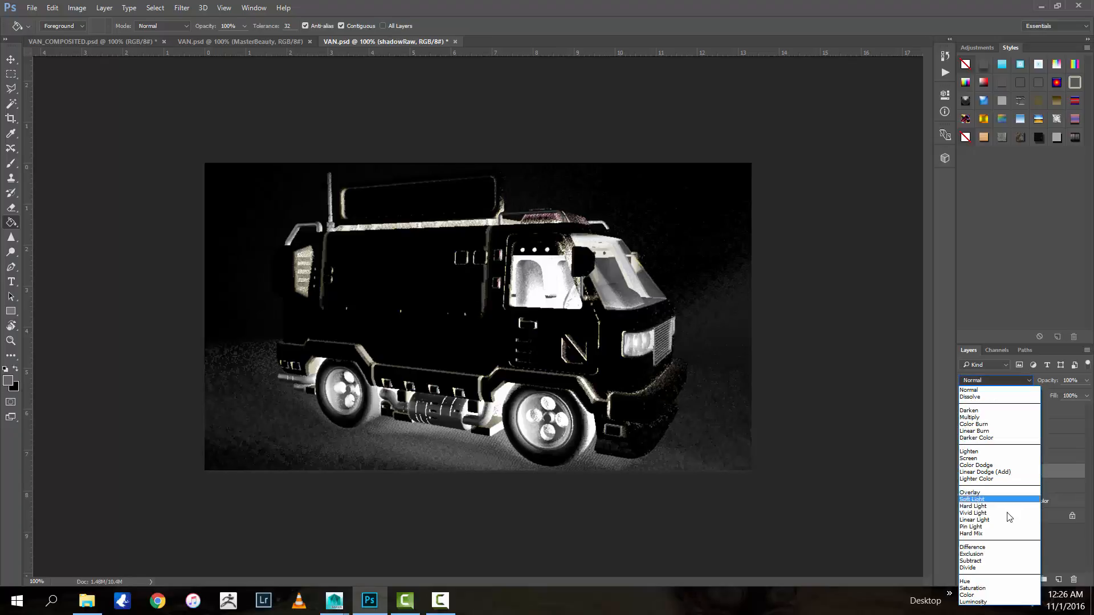
left_click(1015, 561)
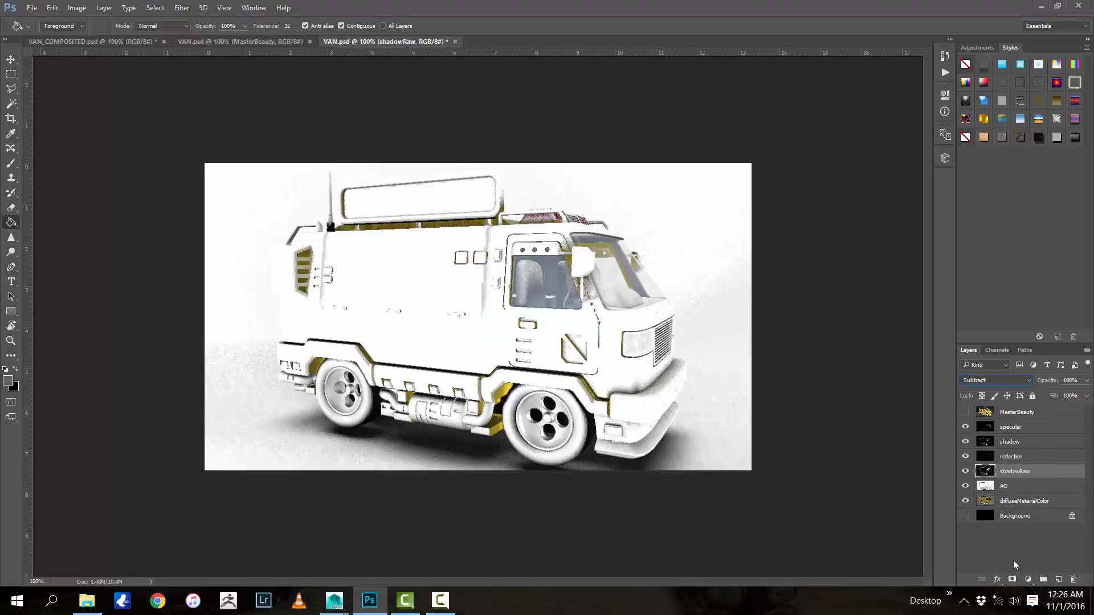
left_click(1032, 486)
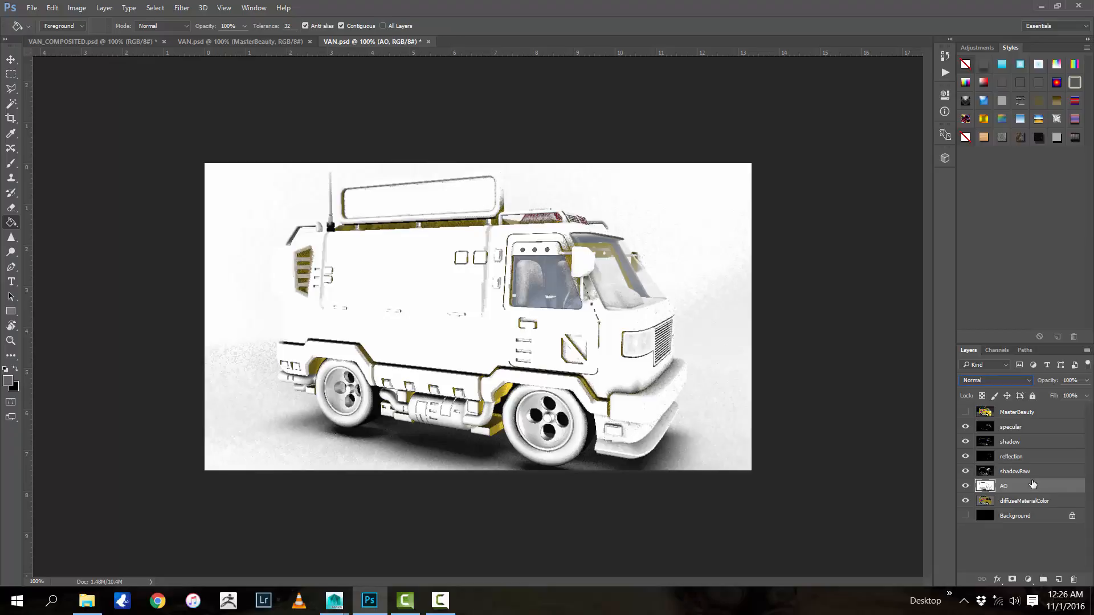
left_click(1024, 380)
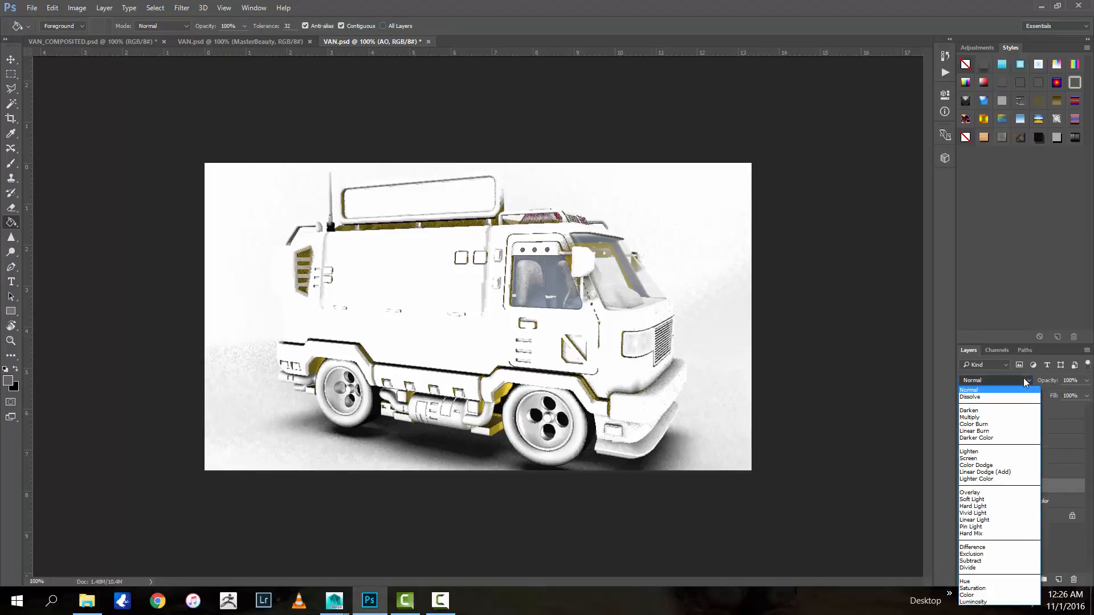
left_click(1015, 417)
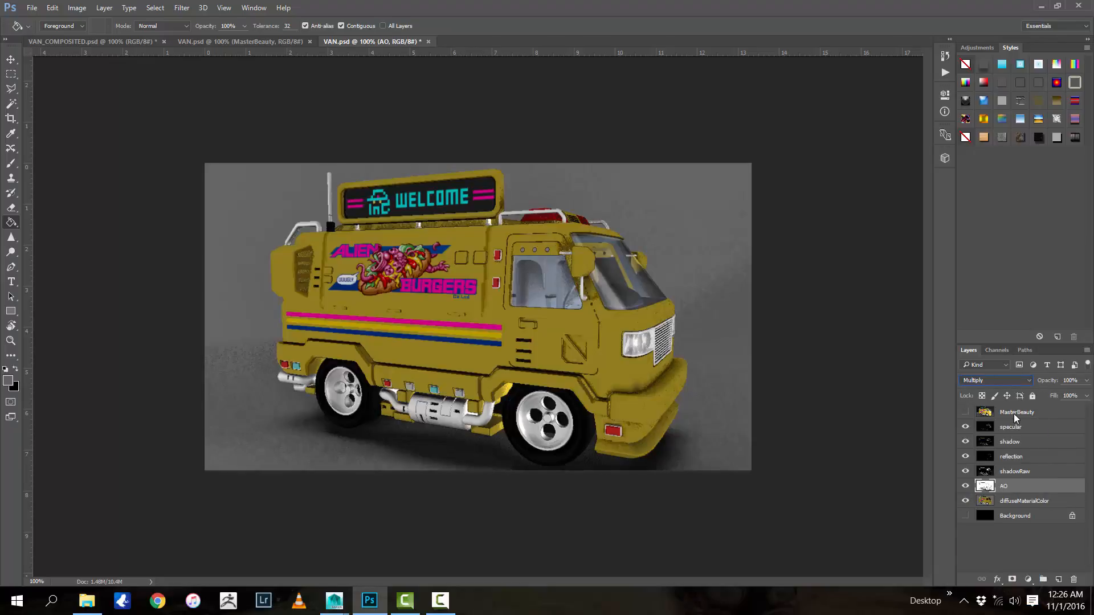